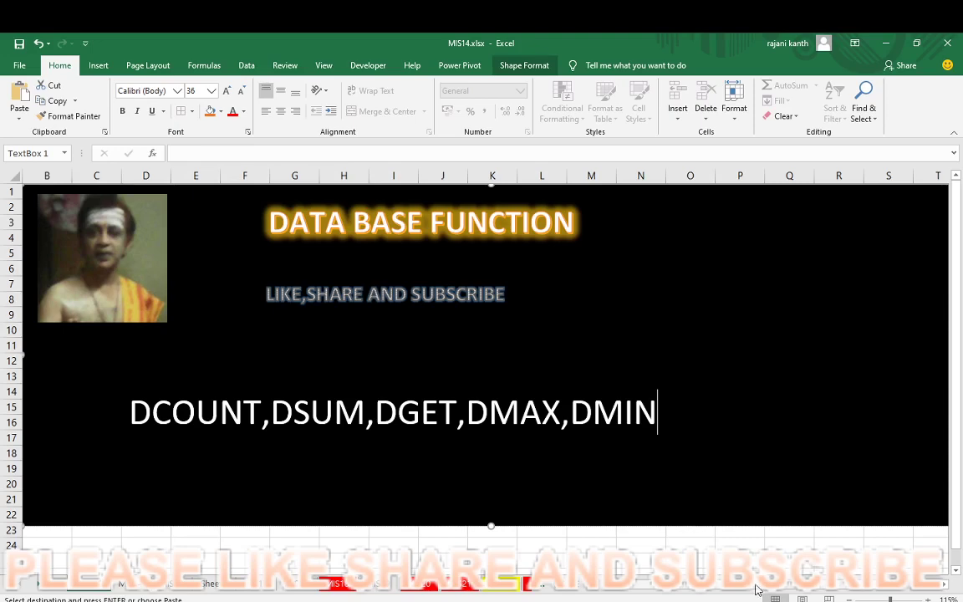
On the sales-rep sheet, delete the DPRODUCT syntax line in G12 and the DCOUNTA line in G6
scroll(536, 593, "right", 2)
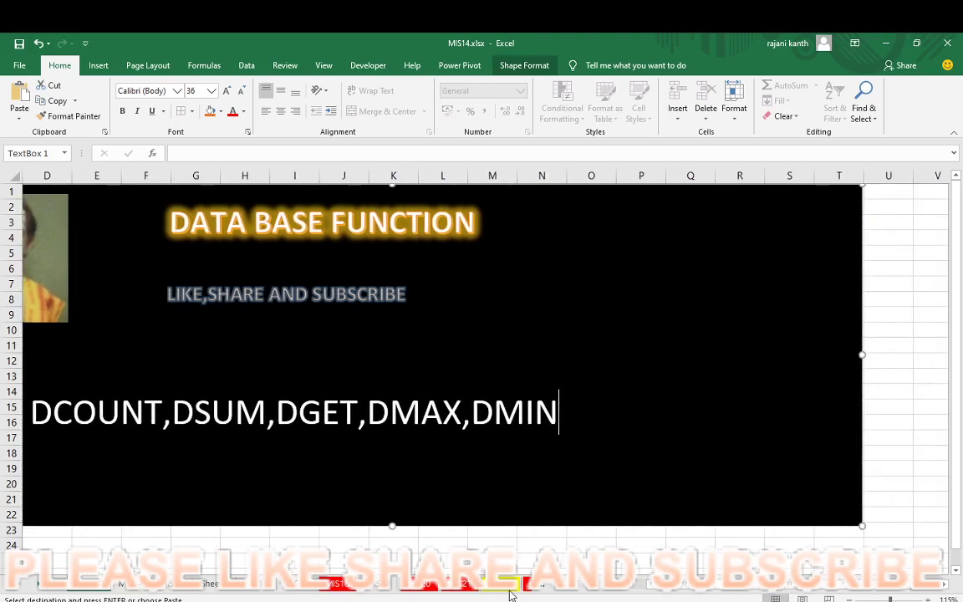
left_click(465, 583)
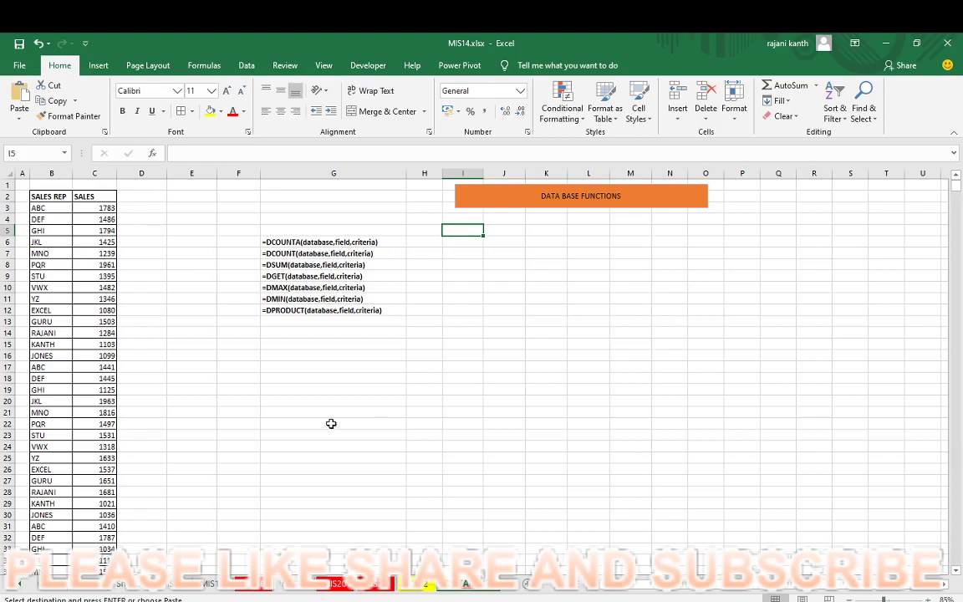
left_click(275, 312)
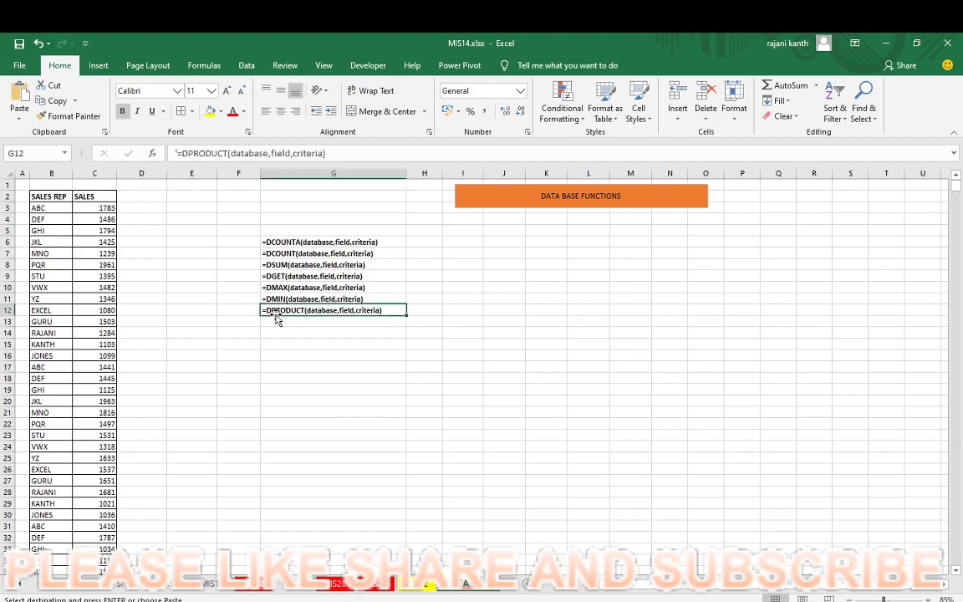
key("Delete")
key("Up")
key("Up")
key("Up")
key("Up")
key("Up")
key("Up")
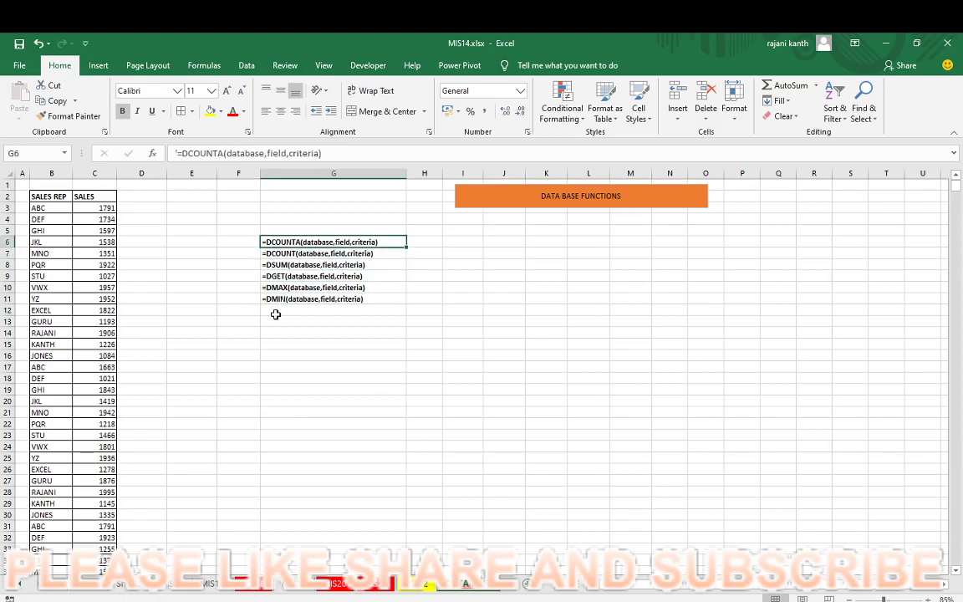
key("Delete")
key("Down")
Convert the SALES column C3:C100 to fixed values with Paste Special > Values
key("Left")
key("Left")
key("Left")
key("Left")
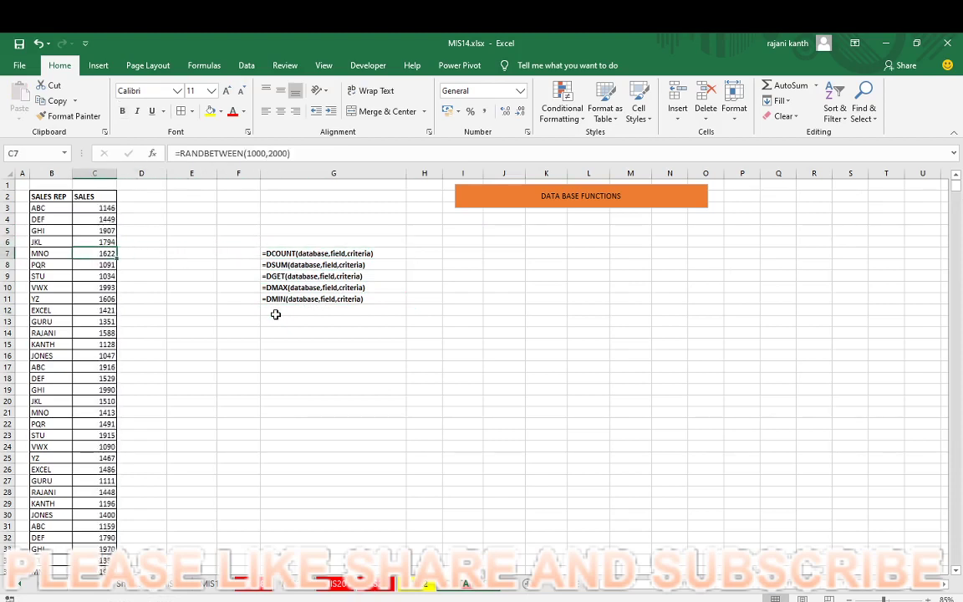
key("Up")
key("Up")
key("Up")
key("Up")
key("ctrl+shift+Down")
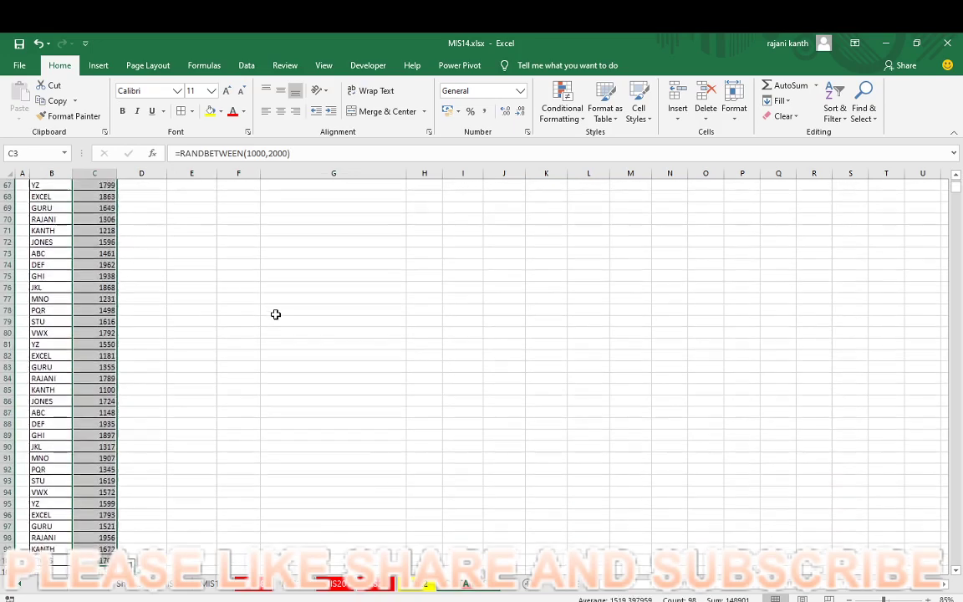
key("ctrl+c")
key("ctrl+alt+v")
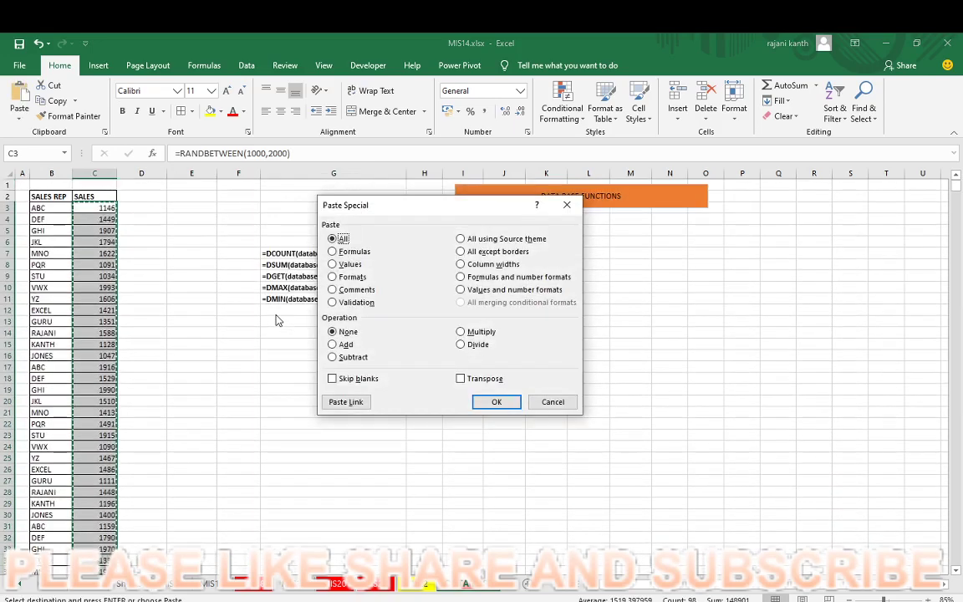
key("v")
key("Return")
key("Right")
key("Right")
key("Up")
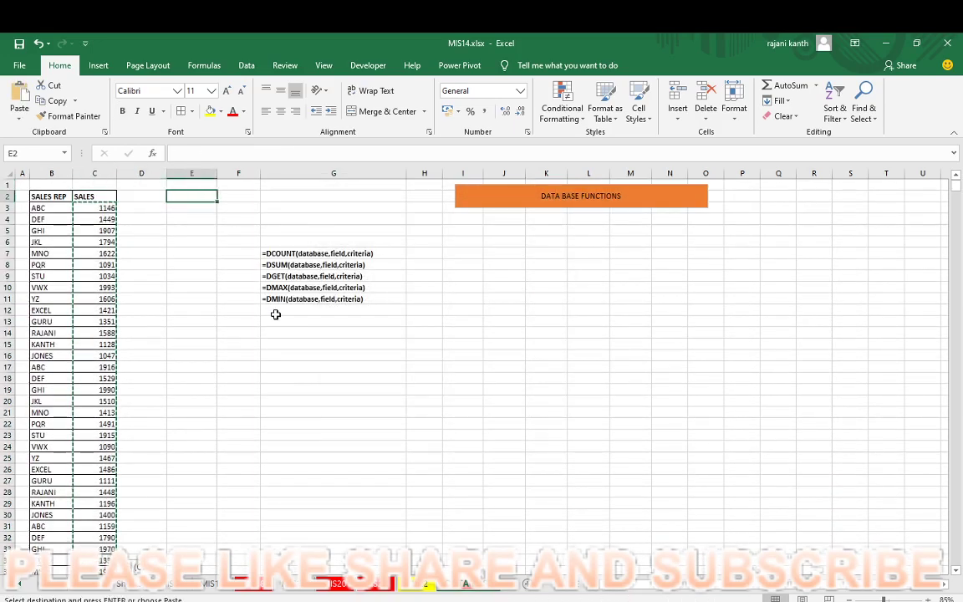
key("Right")
key("Right")
key("Right")
key("Right")
key("Down")
key("Down")
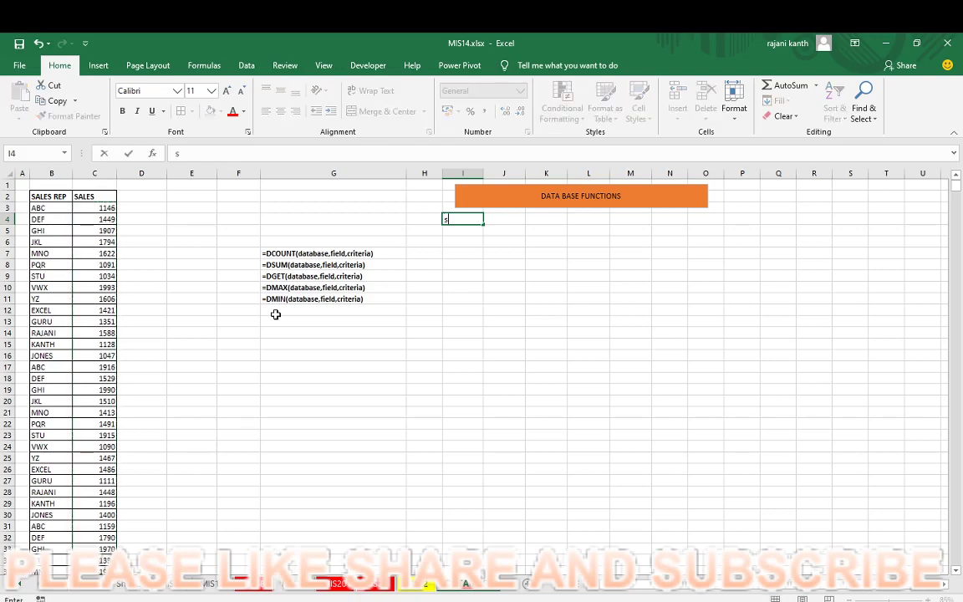
Type the criteria header SALES REP in I4 and ABC in I5, then move to J5
type("SALES")
type(" REP")
key("Return")
type("ABC")
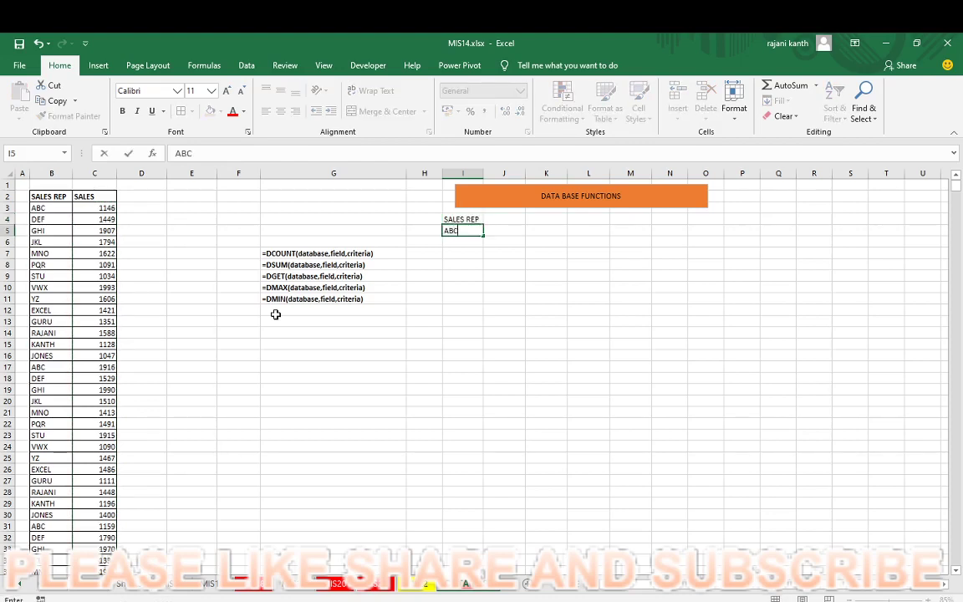
key("Return")
key("Up")
key("Up")
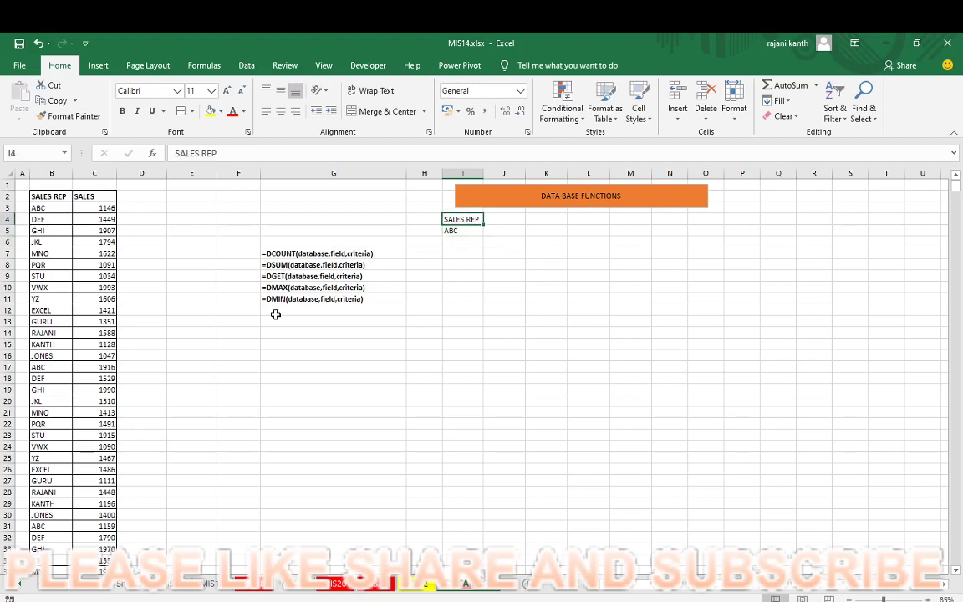
key("shift+Down")
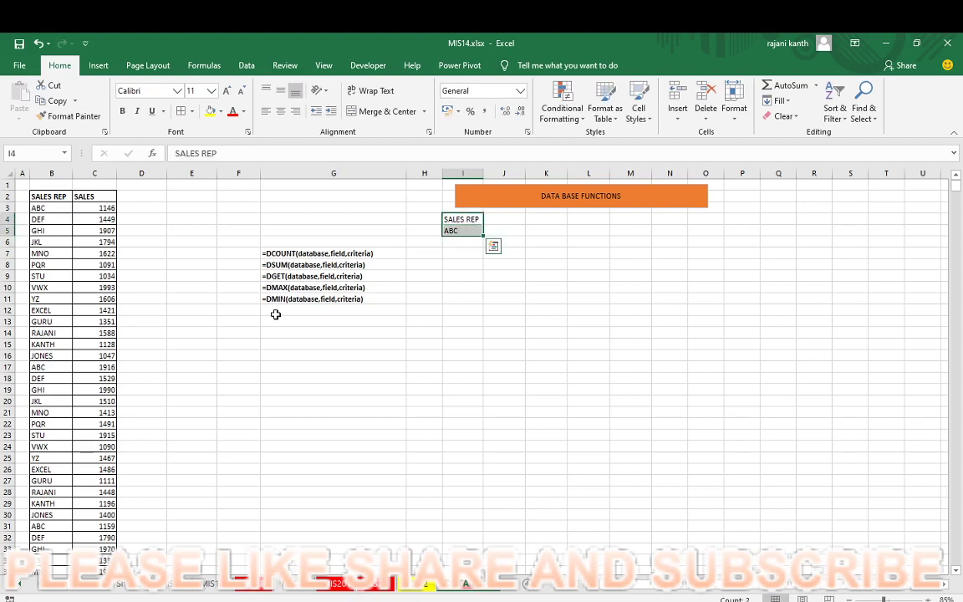
key("Right")
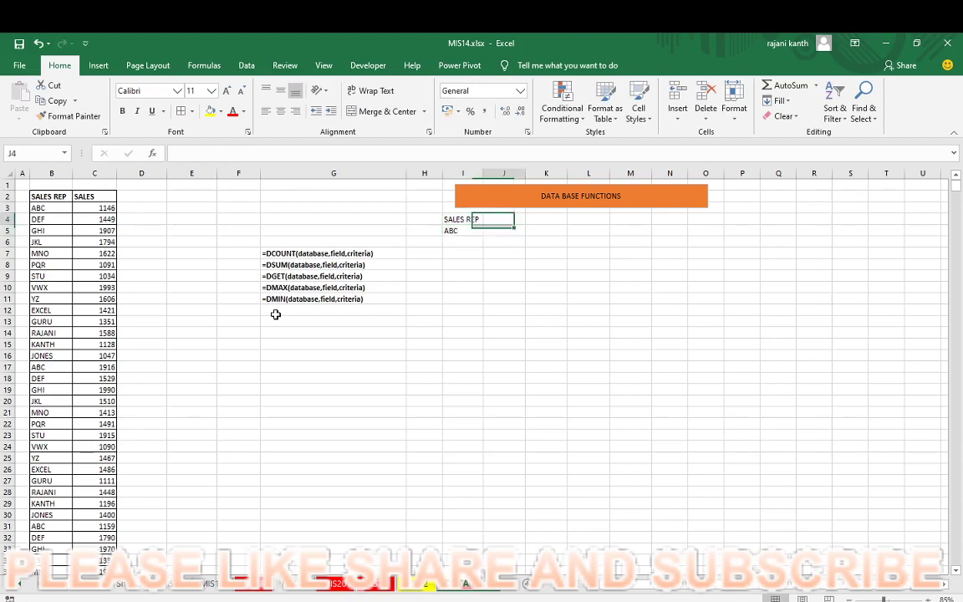
key("Down")
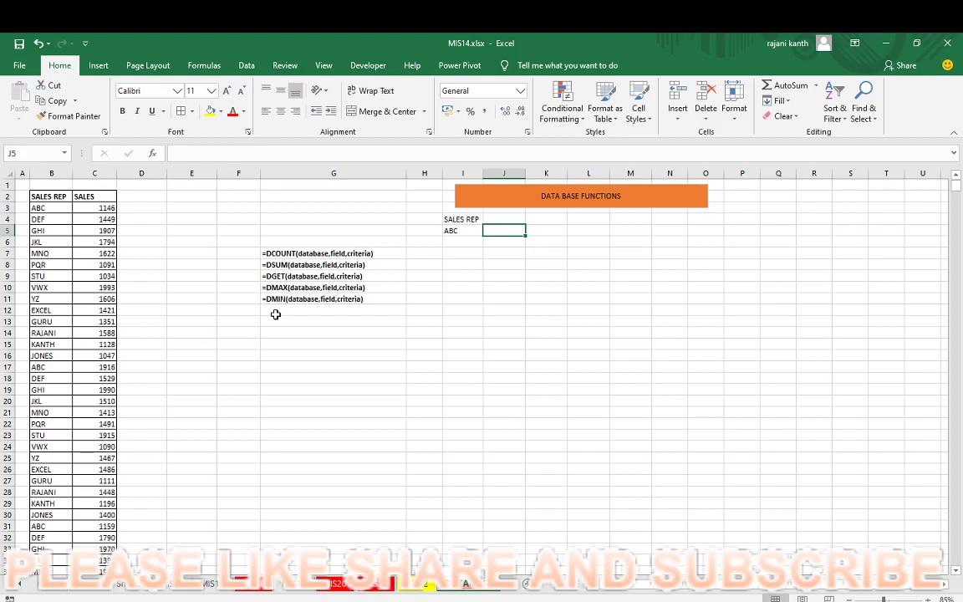
Start a SUMIF in J5 with the absolute range $B$3:$B$100 and criteria I5
type("=SUMIF")
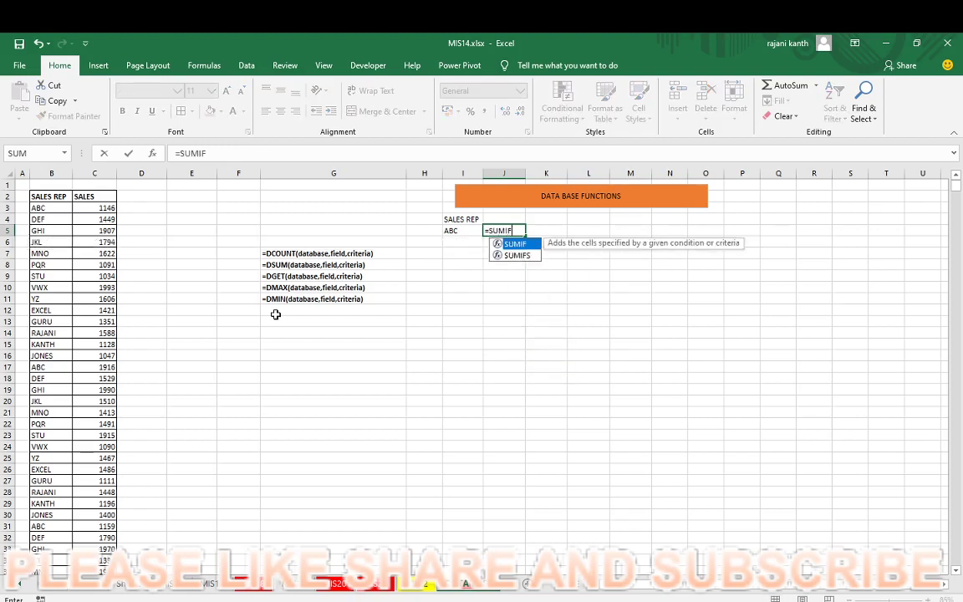
type("(")
key("Left")
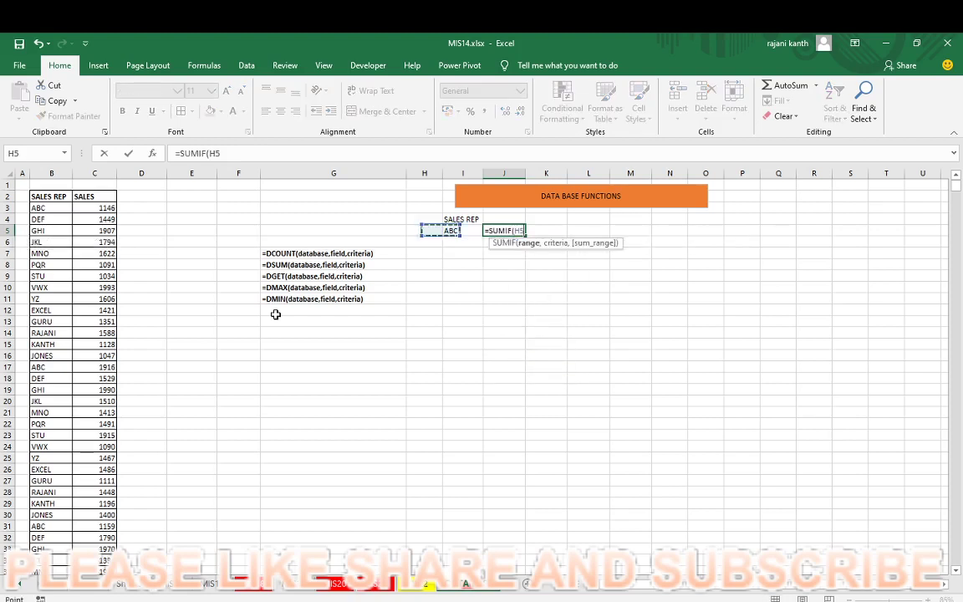
key("Left")
key("Left")
key("Left")
key("Left")
key("Left")
key("Left")
key("Up")
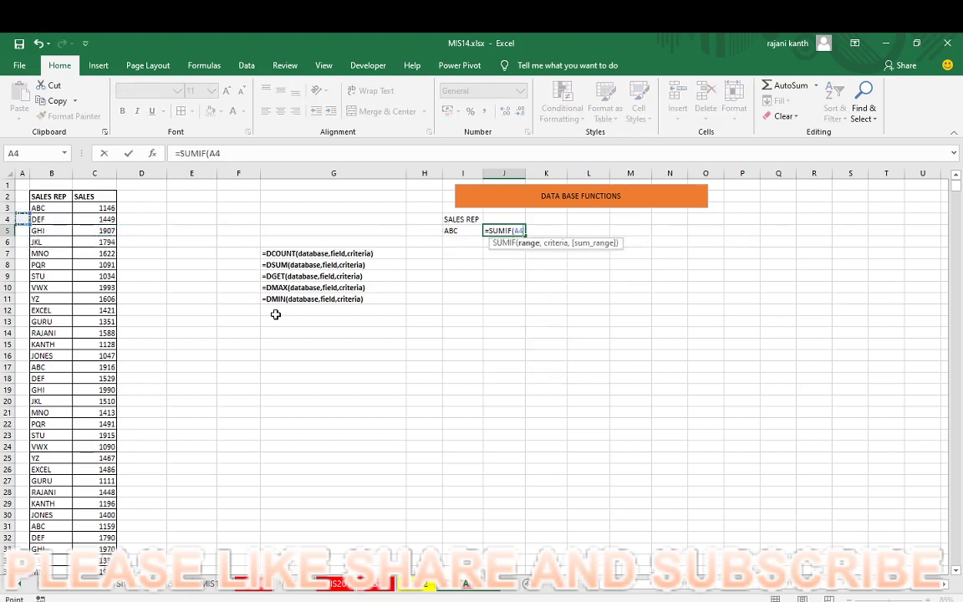
key("Up")
key("ctrl+shift+Down")
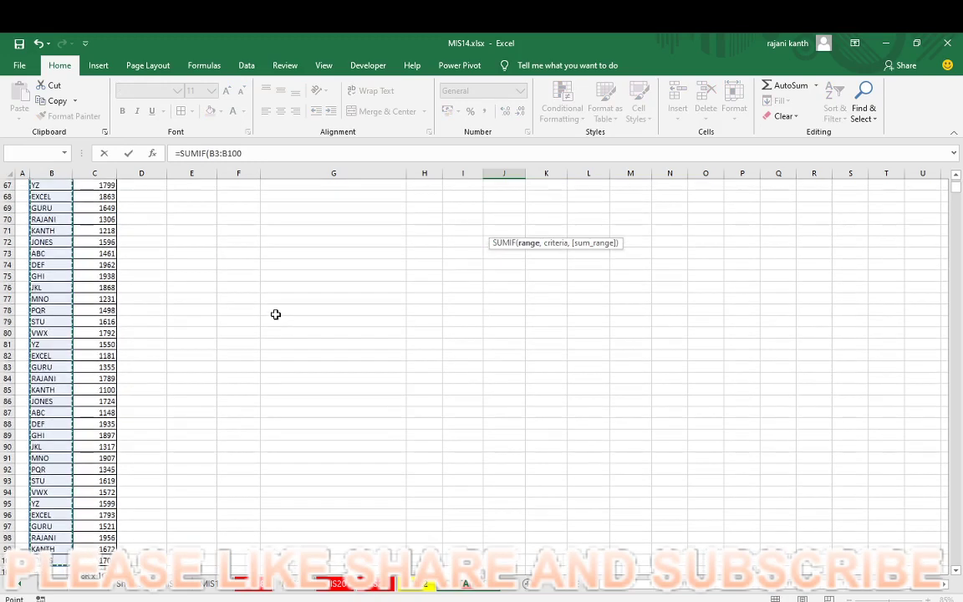
key("F4")
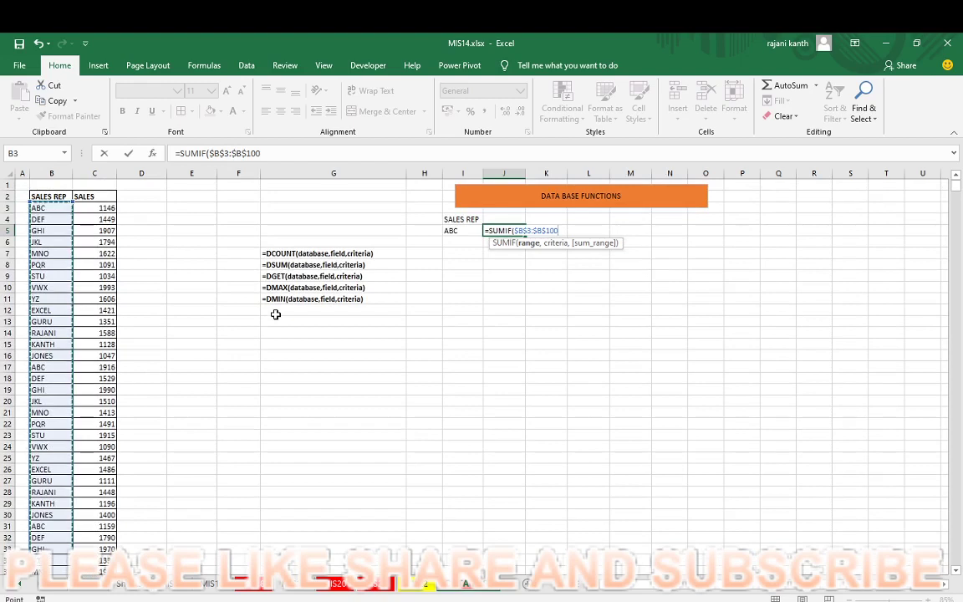
type(",")
key("Left")
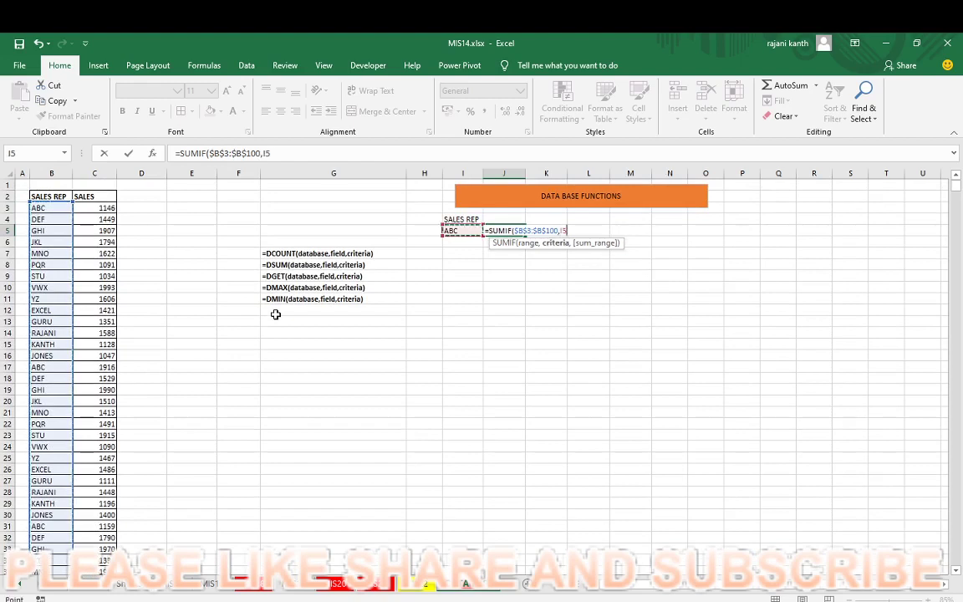
Finish the SUMIF with the absolute sum range $C$3:$C$100, giving ABC's total of 9496
type(",")
key("Left")
key("Left")
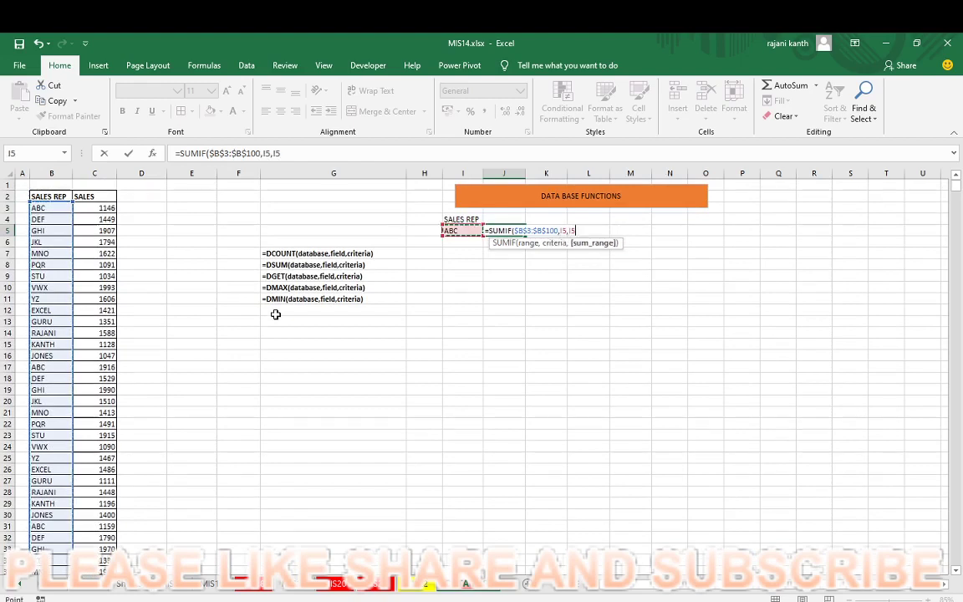
key("Left")
key("Left")
key("Left")
key("Left")
key("Left")
key("Up")
key("Up")
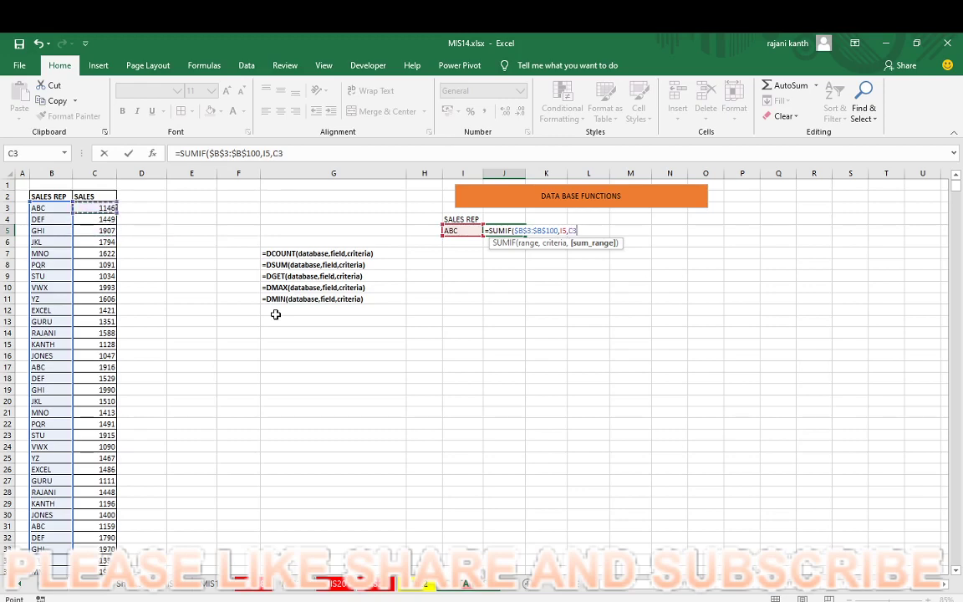
key("ctrl+shift+Down")
key("F4")
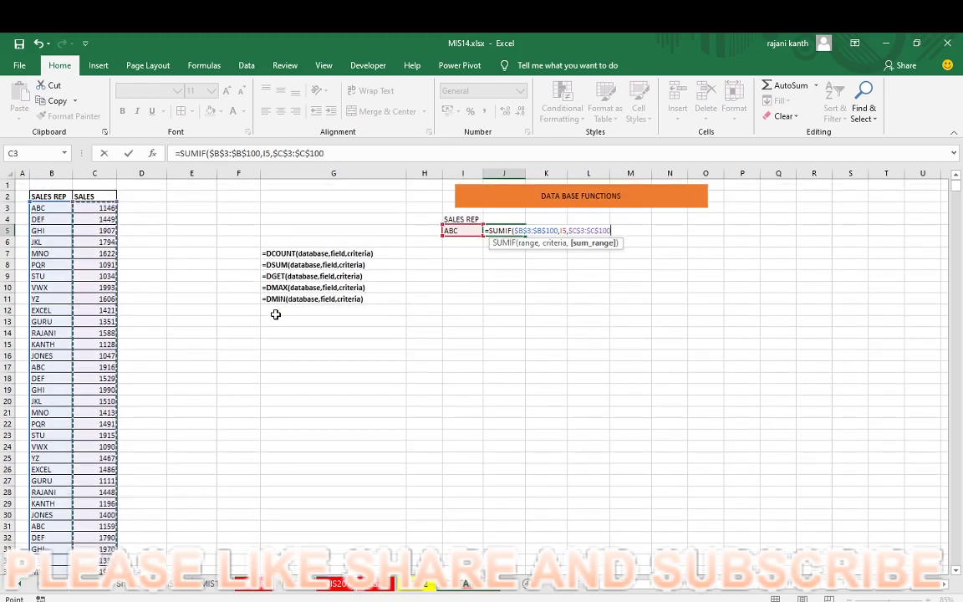
type(")")
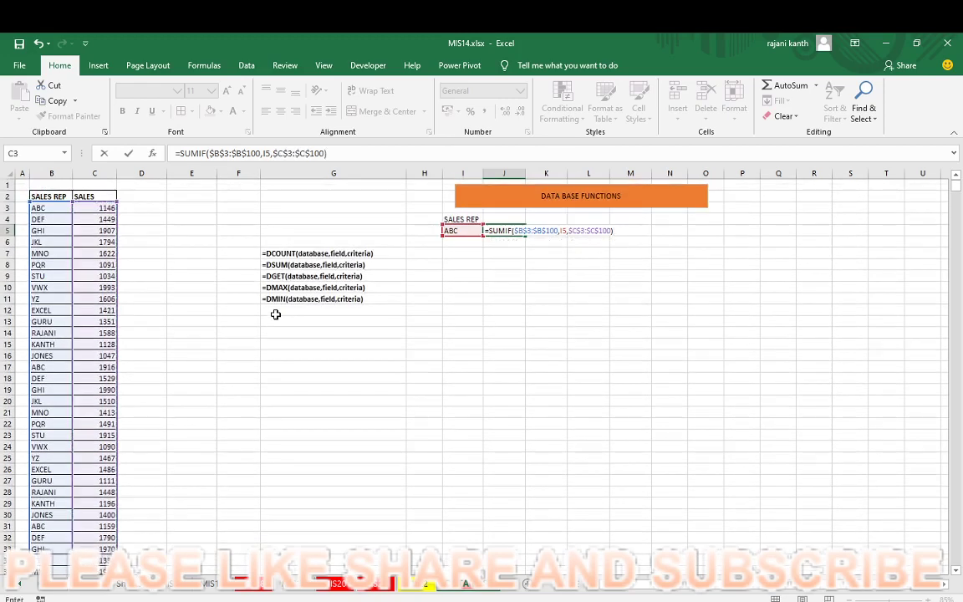
key("ctrl+Return")
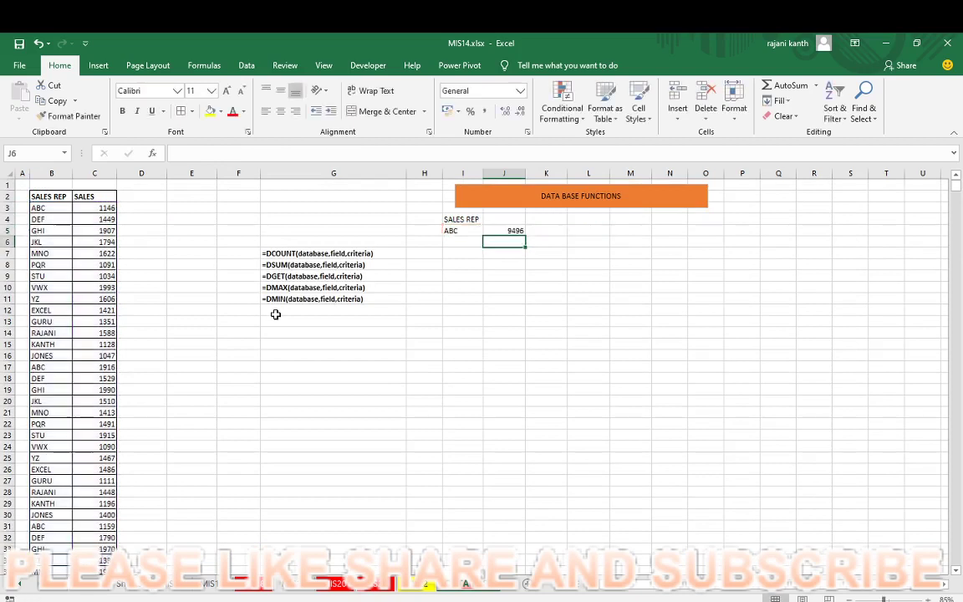
key("Up")
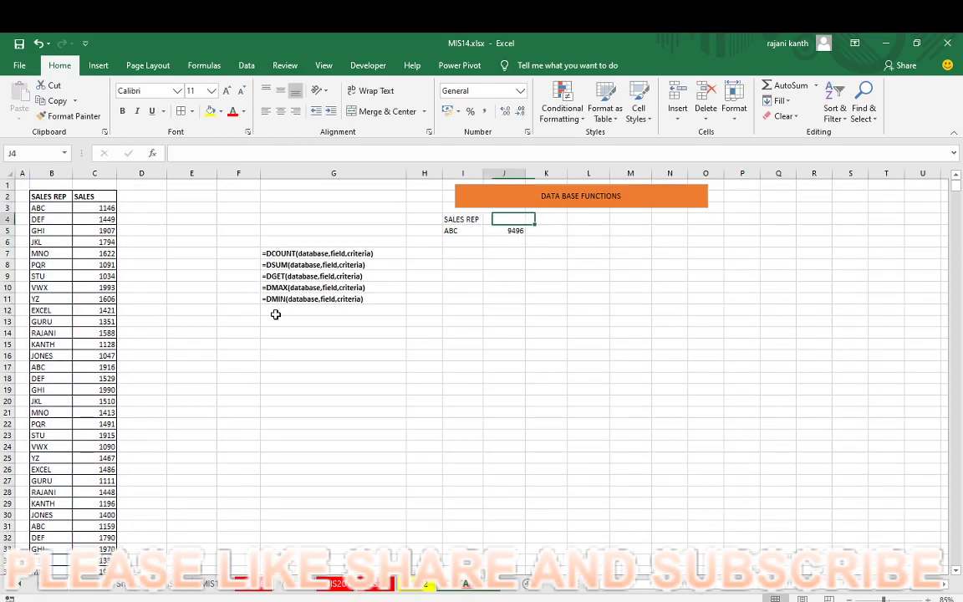
Label J4 as SUMIF and K4 as DSUM
type("SUMIF")
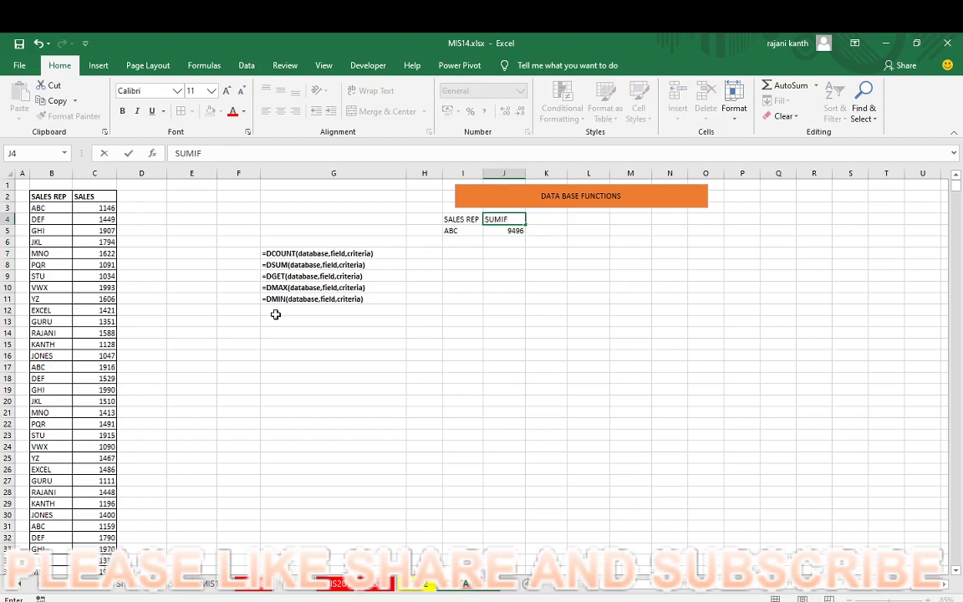
key("Tab")
type("D")
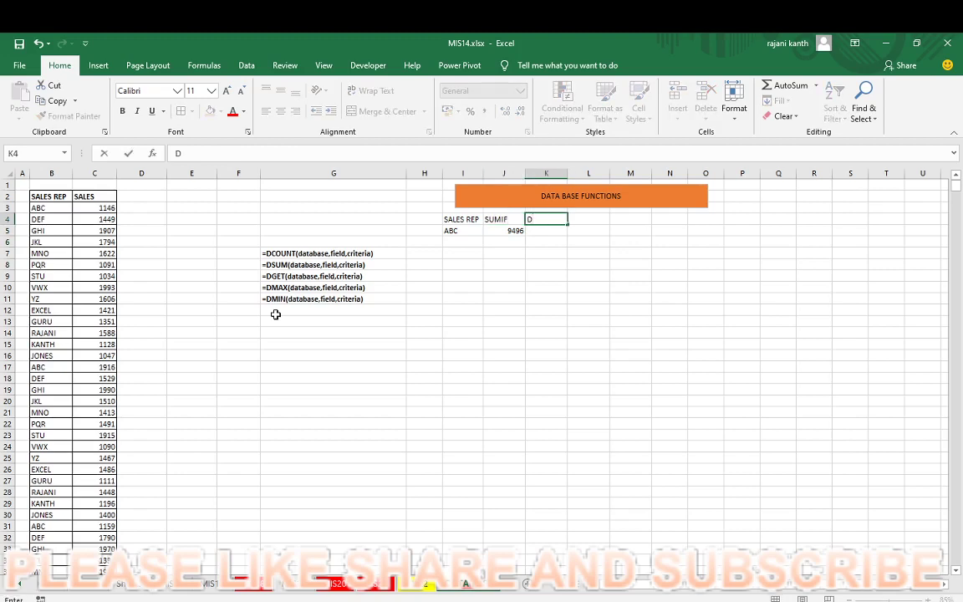
type("SUM")
key("Return")
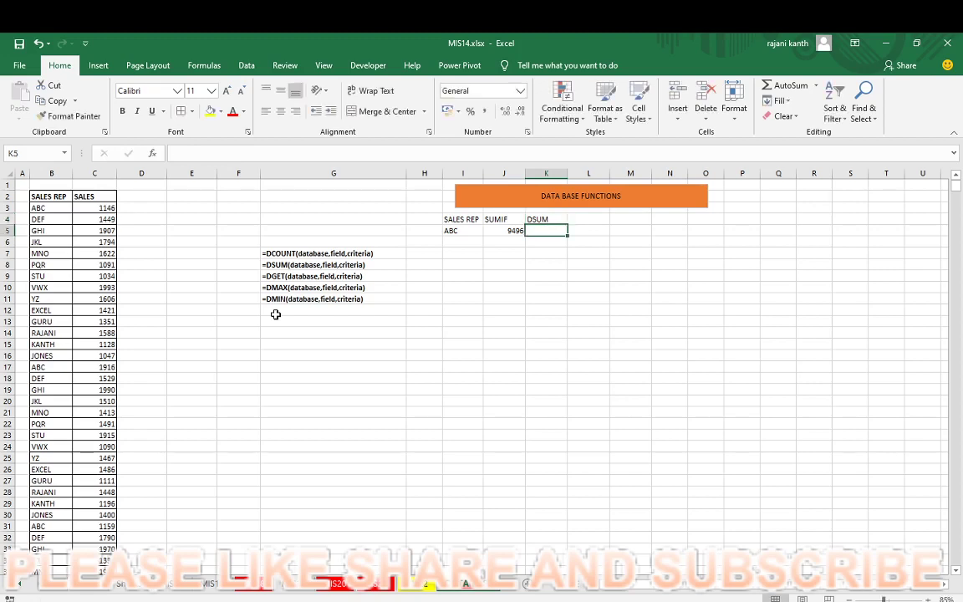
Start a DSUM in K5 with the absolute database range $B$2:$C$100
type("=")
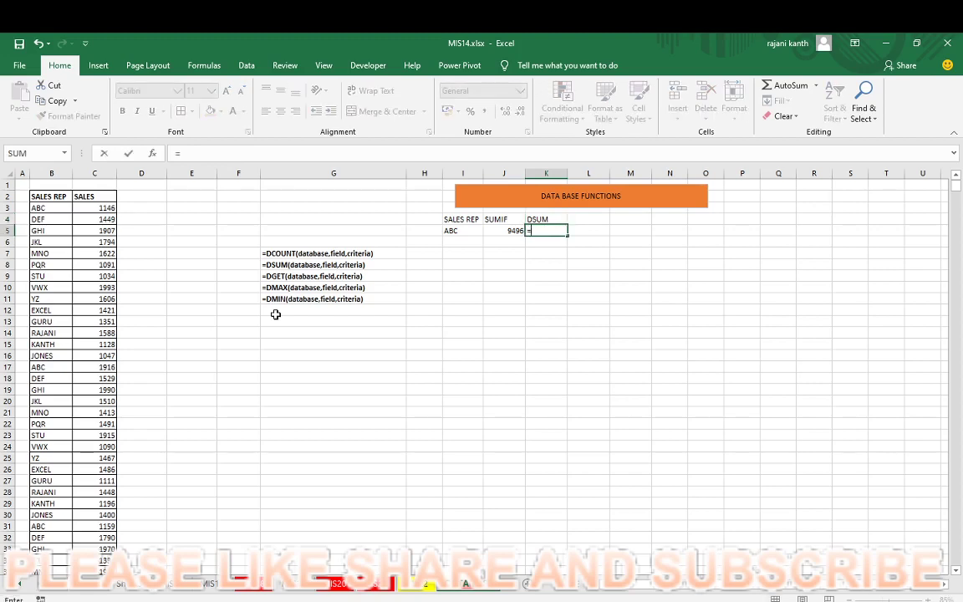
type("DS")
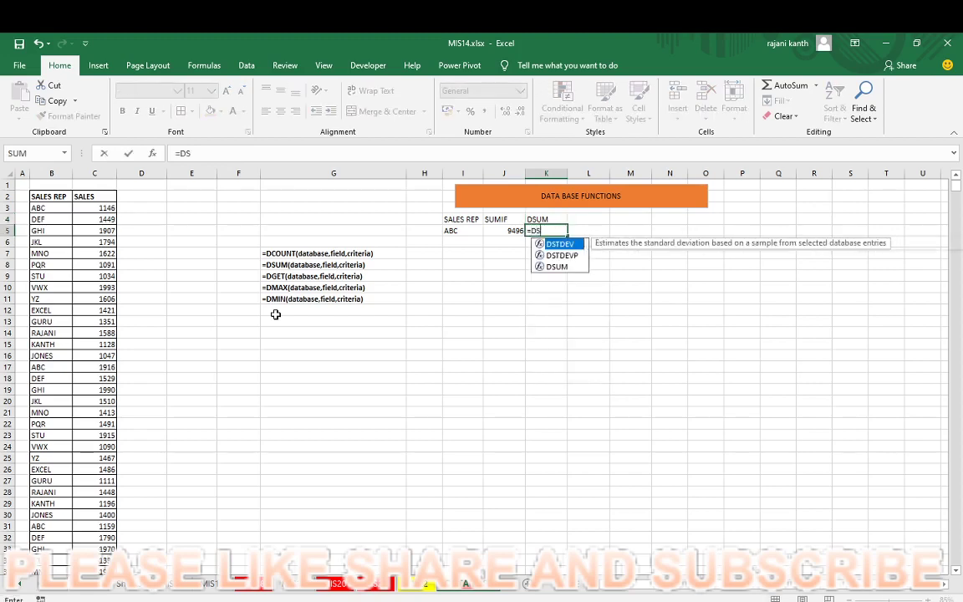
type("UM(")
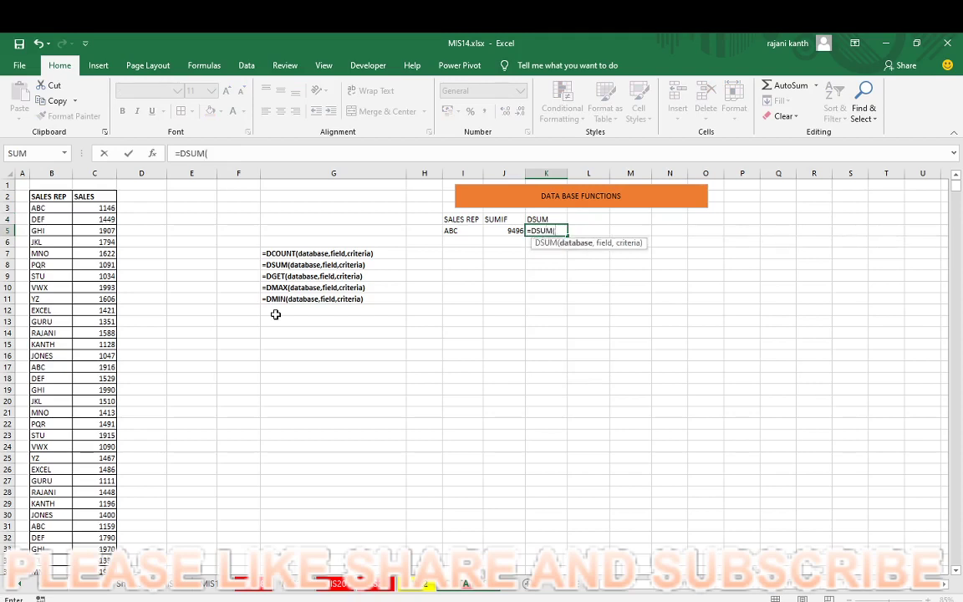
key("Left")
key("Left")
key("Left")
key("Left")
key("Left")
key("Left")
key("Left")
key("Left")
key("Up")
key("Up")
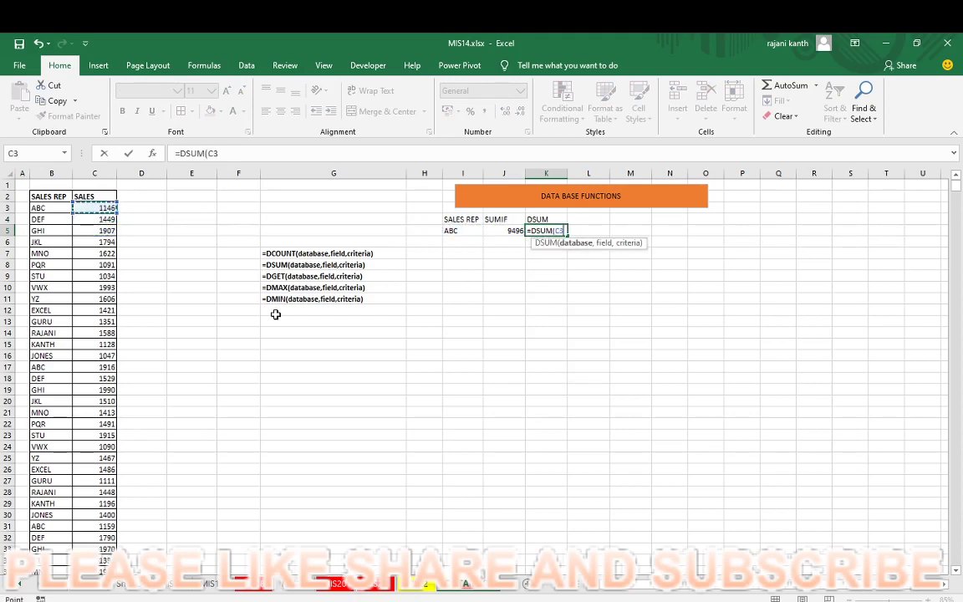
key("Left")
key("Up")
key("shift+Right")
key("ctrl+shift+Down")
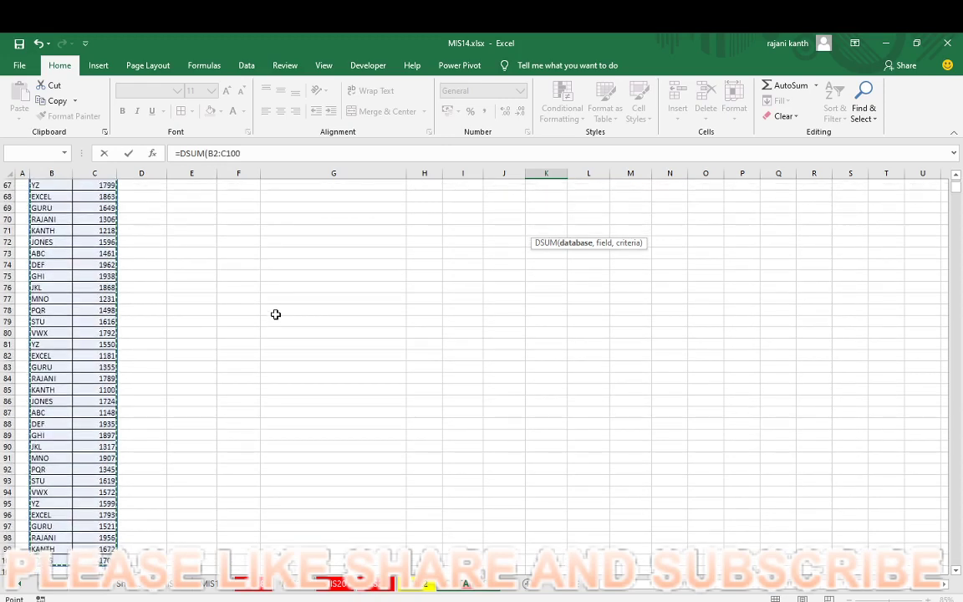
key("F4")
type(",")
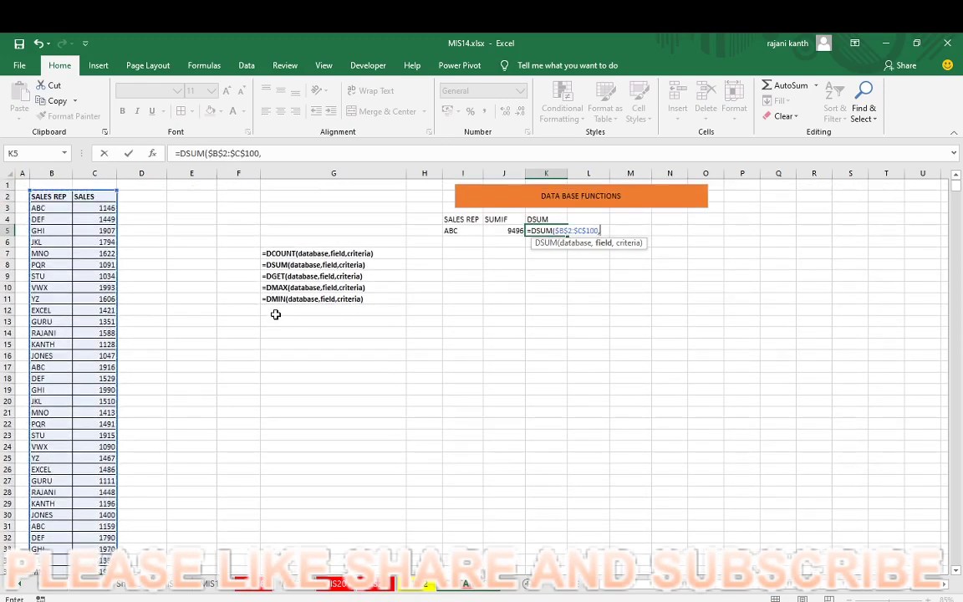
Set the DSUM field argument to 2 after trying the SALES header reference
key("Left")
key("Left")
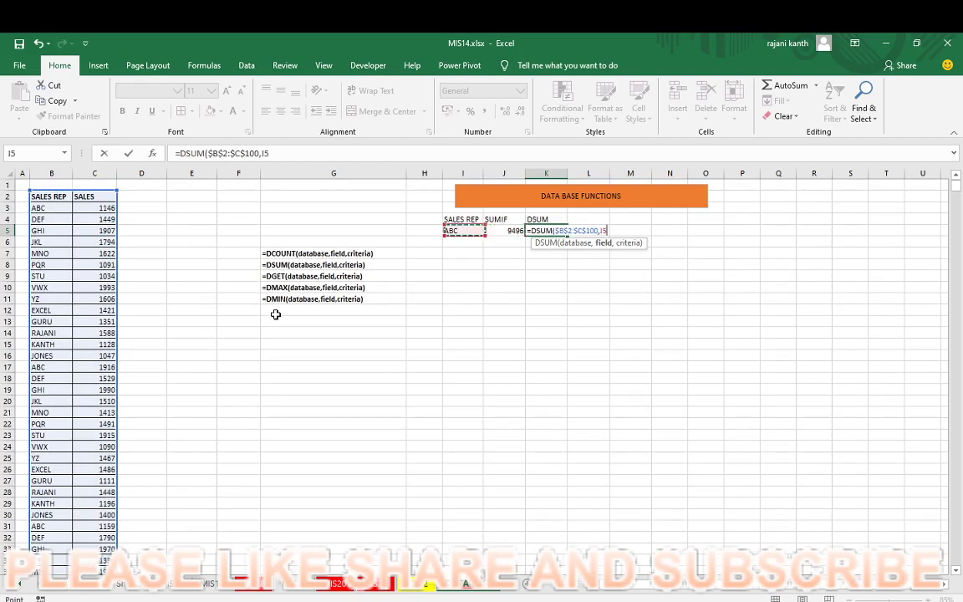
key("Left")
key("Left")
key("Left")
key("Left")
key("Left")
key("Left")
key("Up")
key("Up")
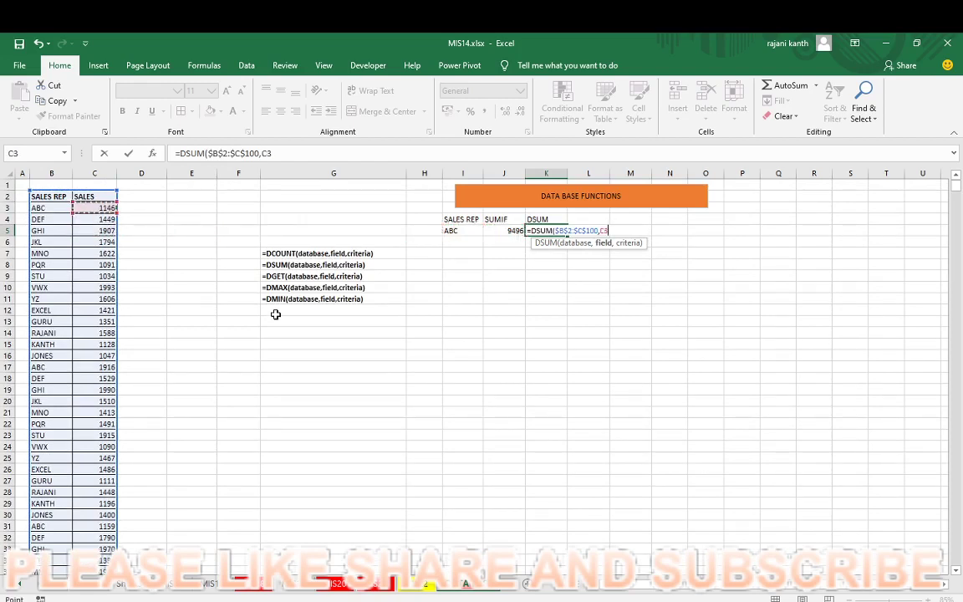
key("Up")
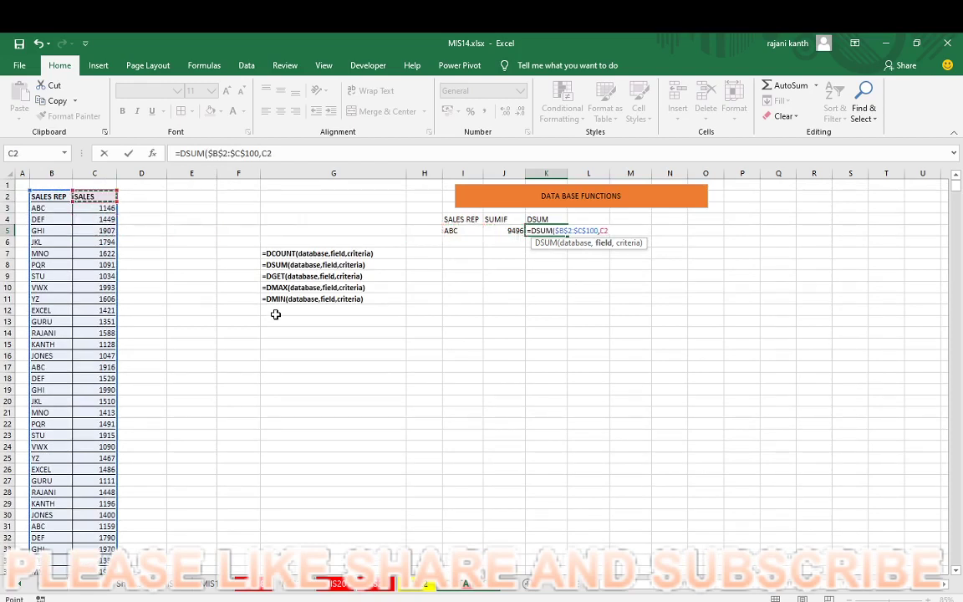
key("F4")
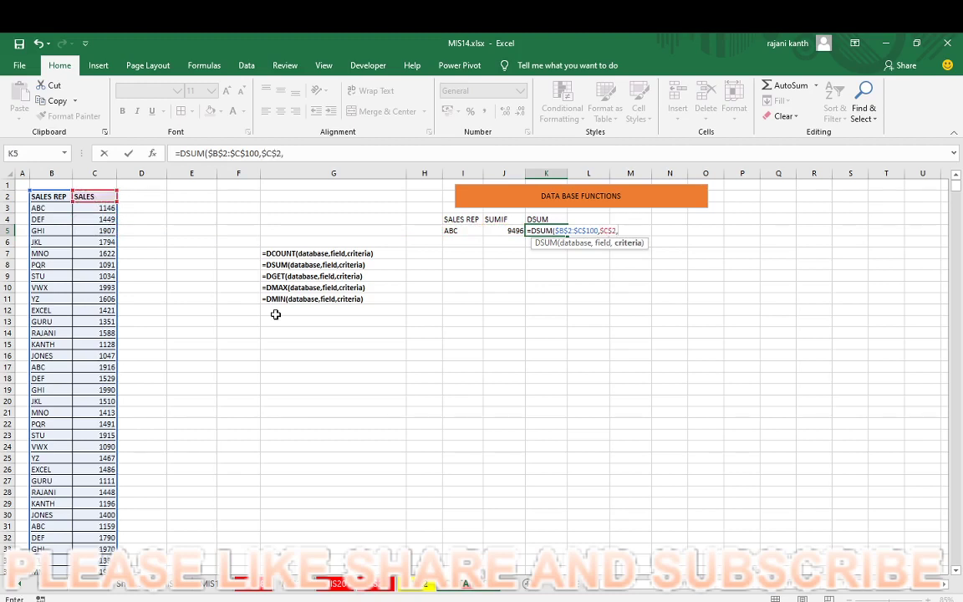
key("BackSpace")
key("BackSpace")
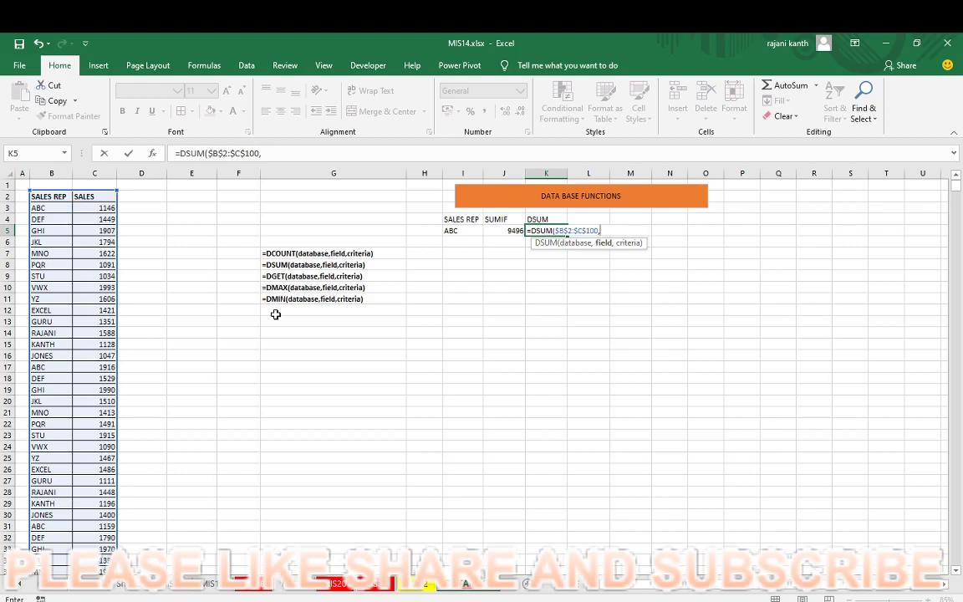
key("BackSpace")
key("BackSpace")
type("\"SALES")
key("BackSpace")
key("BackSpace")
key("BackSpace")
key("BackSpace")
key("BackSpace")
key("BackSpace")
type(",")
Use I4:I5 as the DSUM criteria and commit it, returning 9496 to match SUMIF
key("Left")
key("Left")
key("Left")
key("Right")
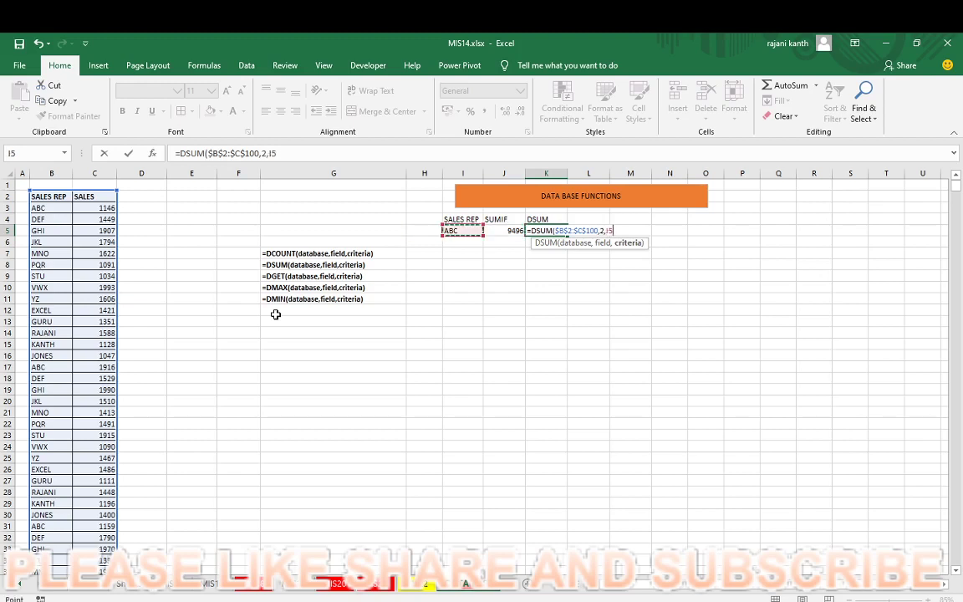
key("Up")
key("shift+Down")
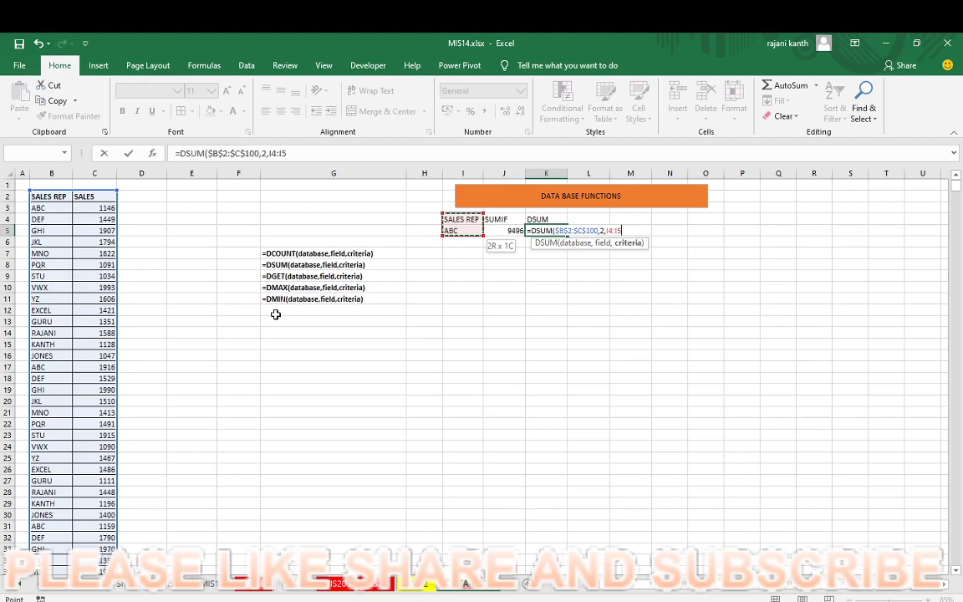
type(")")
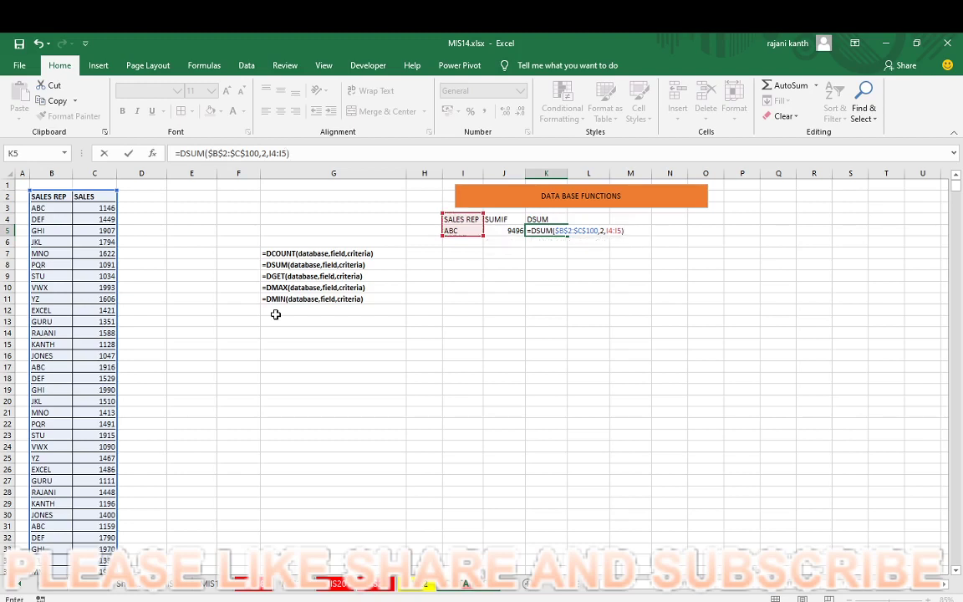
key("Return")
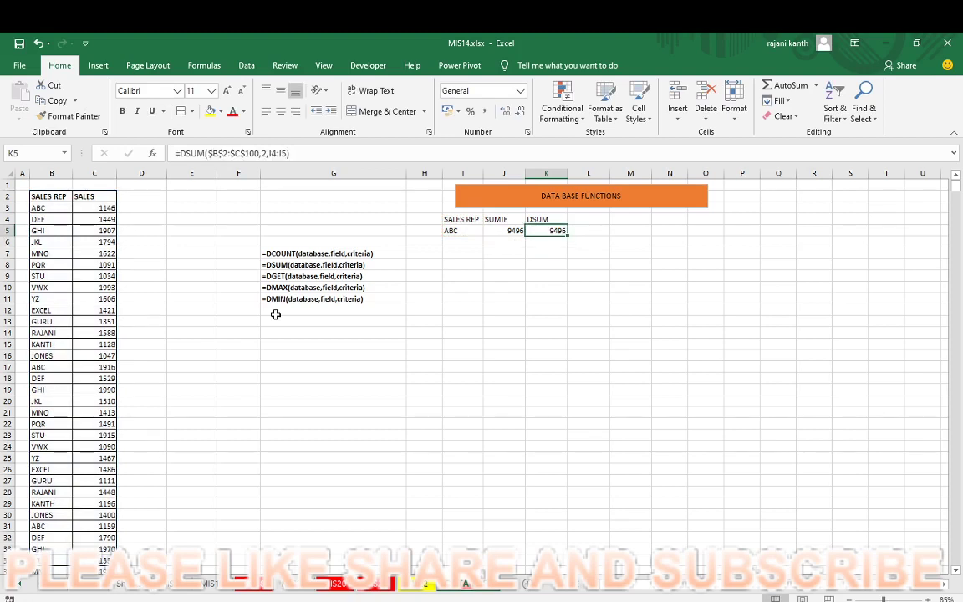
key("Down")
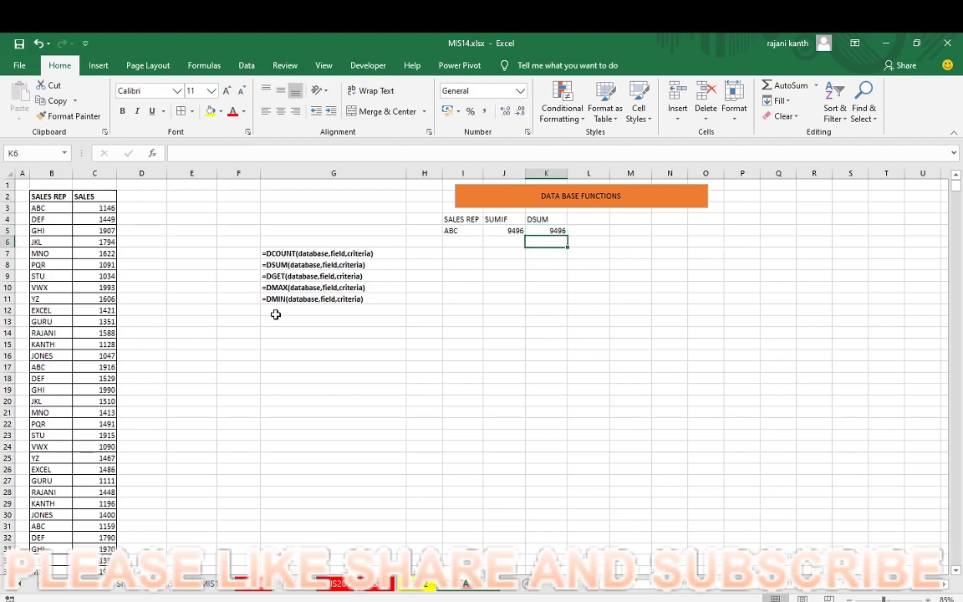
key("Up")
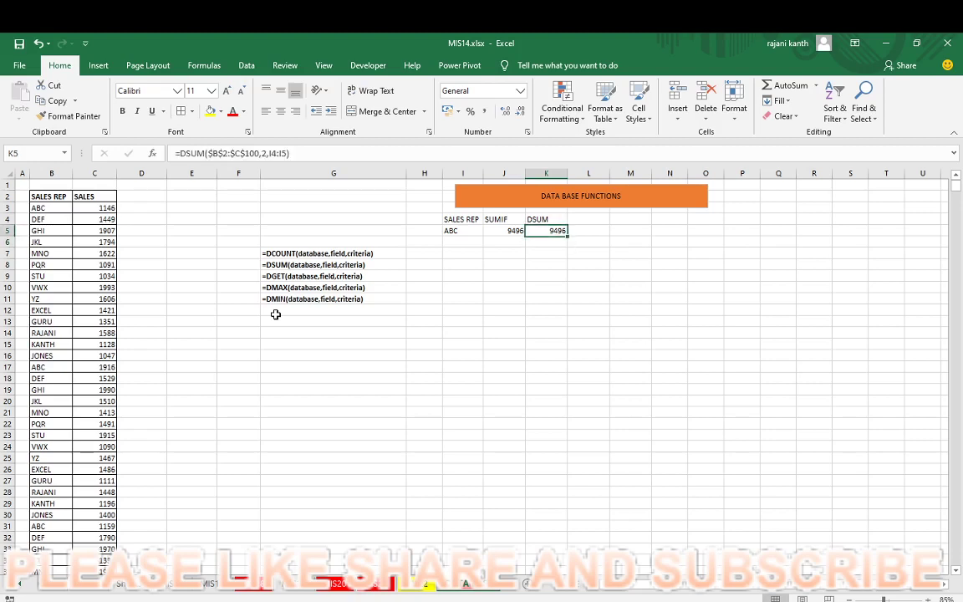
key("Up")
key("Left")
key("Left")
key("Down")
key("Down")
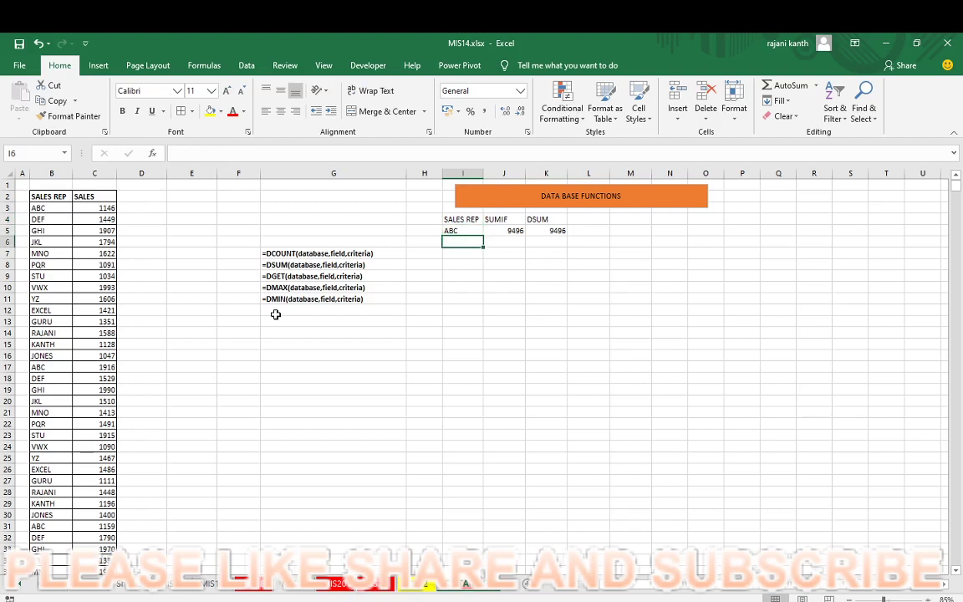
Enter DEF in I6 and begin a SUMIFS in J6 with $C$3:$C$100 and $B$3:$B$100
type("DEF")
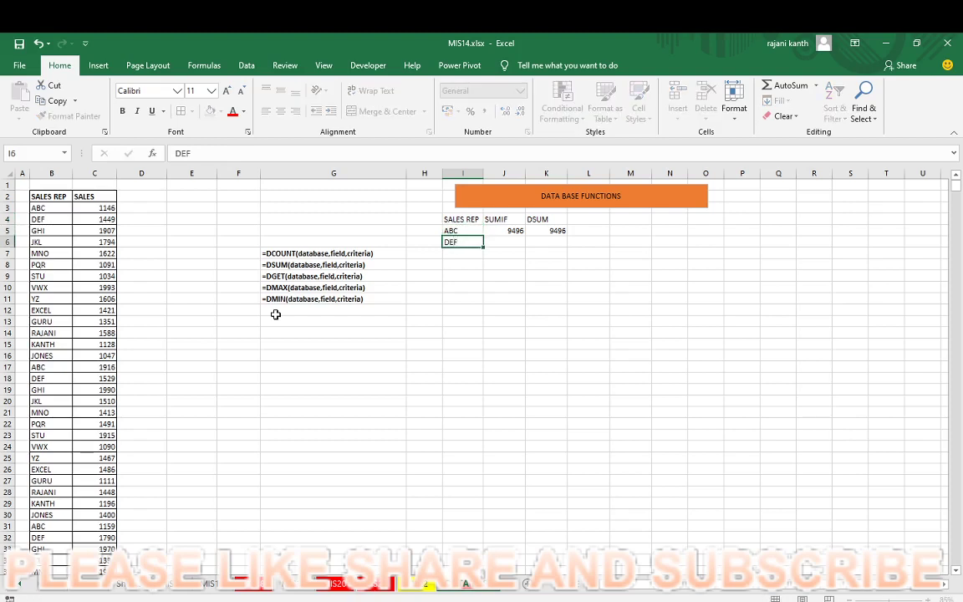
key("Tab")
type("=")
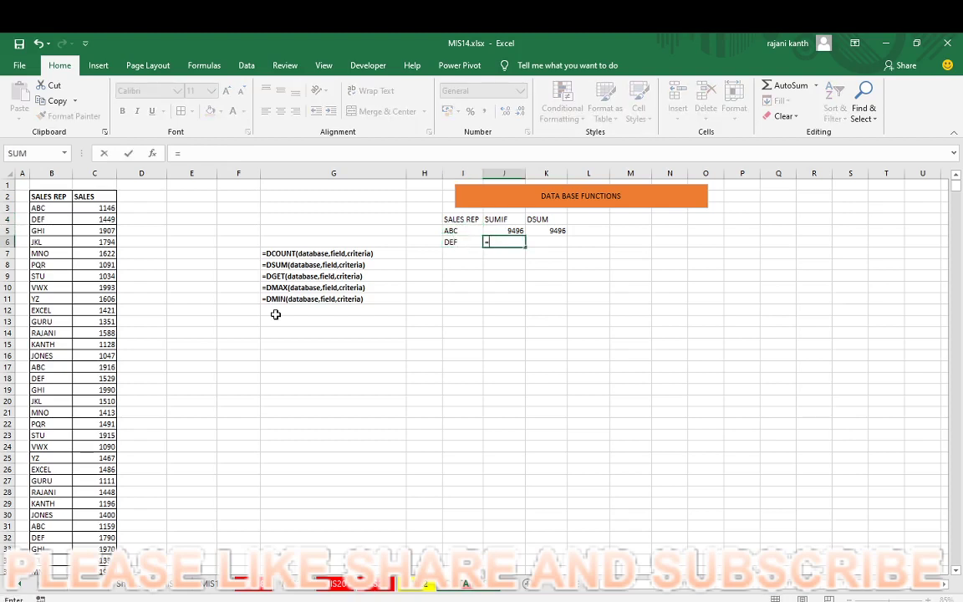
type("SUMIFS(")
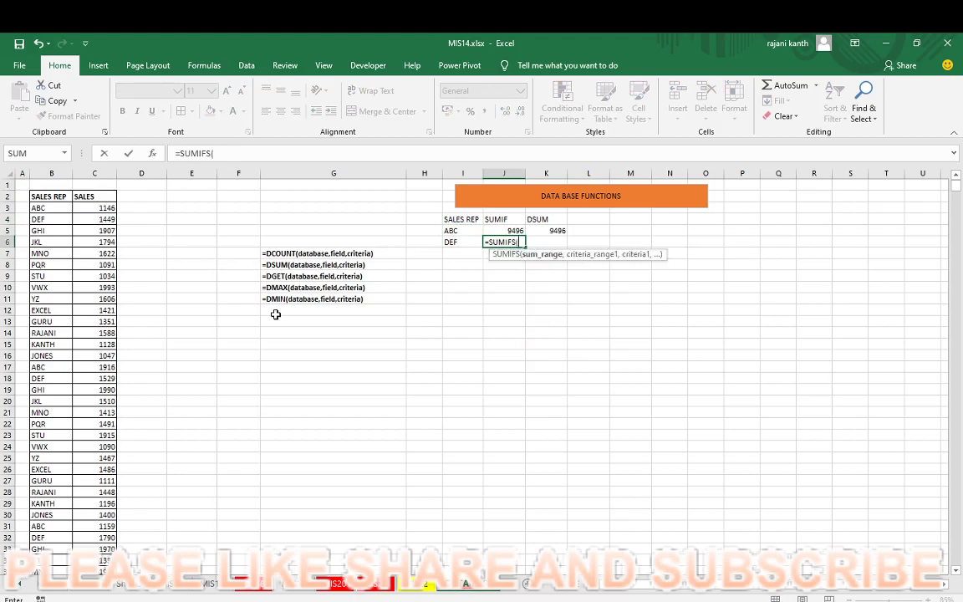
key("Left")
key("Left")
key("Left")
key("Left")
key("Left")
key("Left")
key("Left")
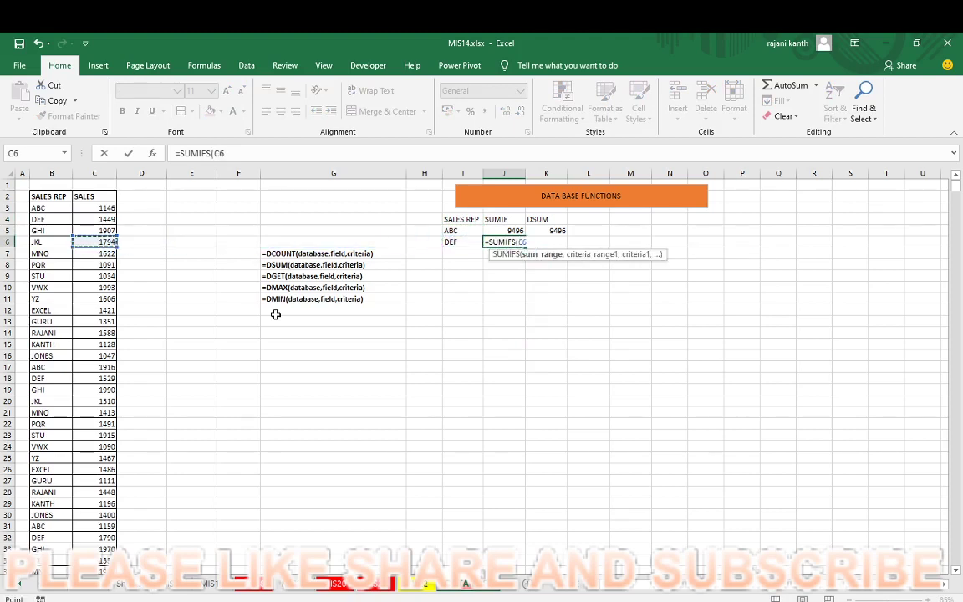
key("Up")
key("Up")
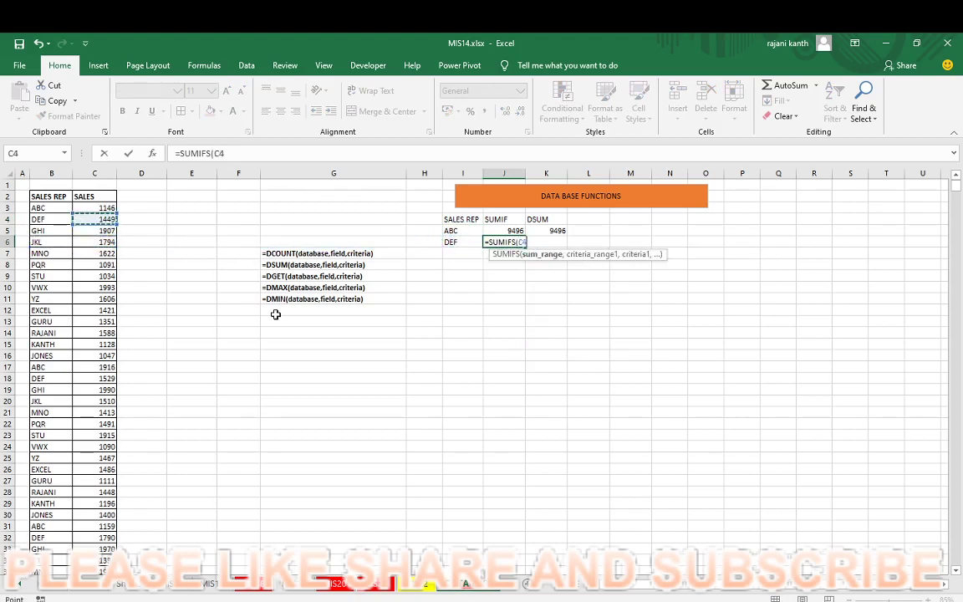
key("Up")
key("ctrl+shift+Down")
key("F4")
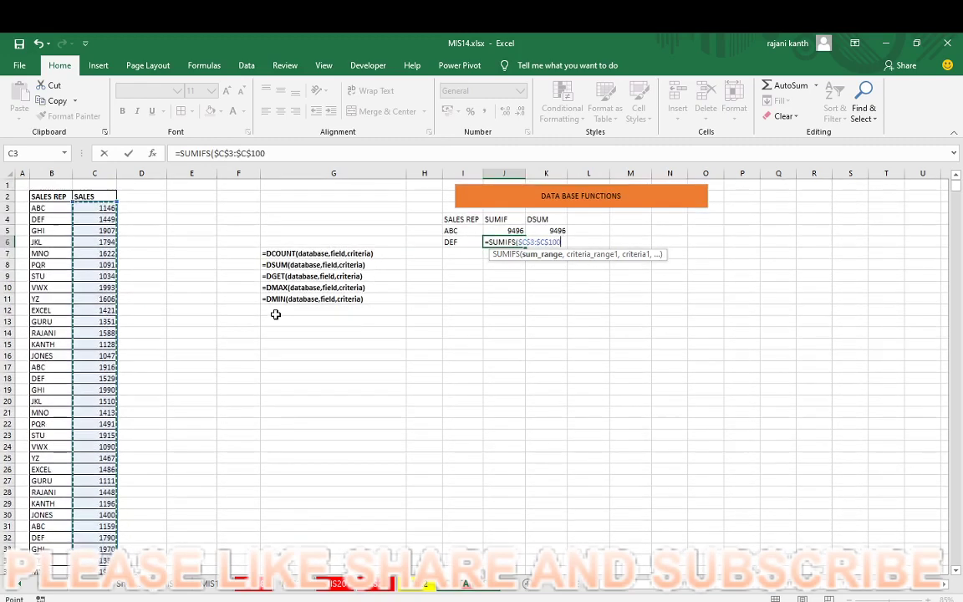
type(",")
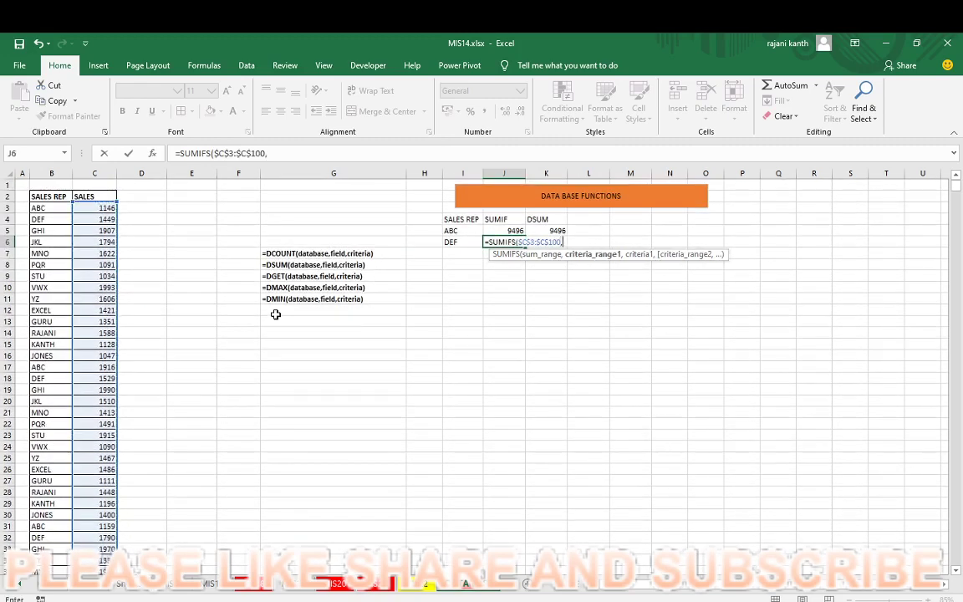
key("Left")
key("Left")
key("Left")
key("Left")
key("Left")
key("Left")
key("Left")
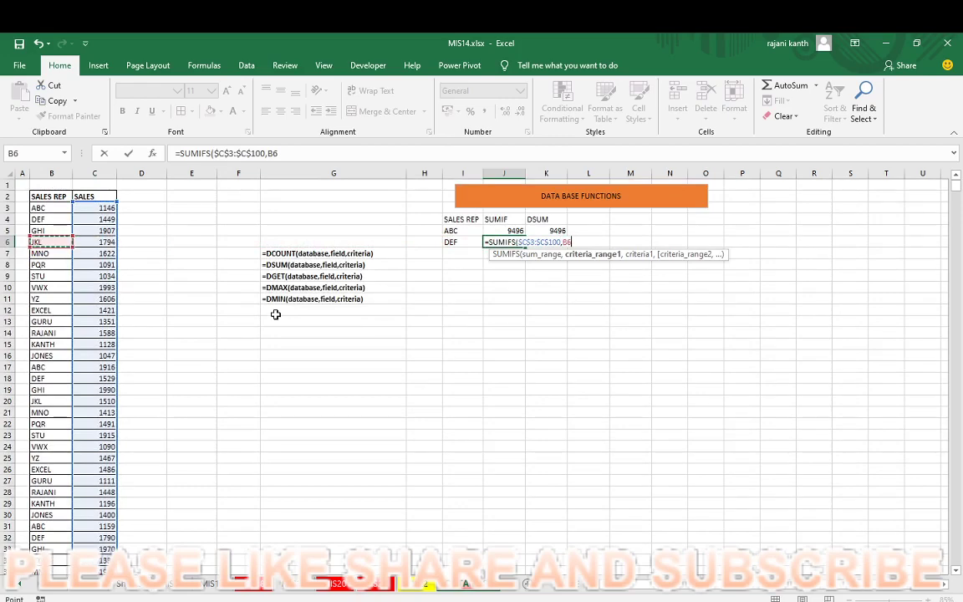
key("Up")
key("Up")
key("Up")
key("ctrl+shift+Down")
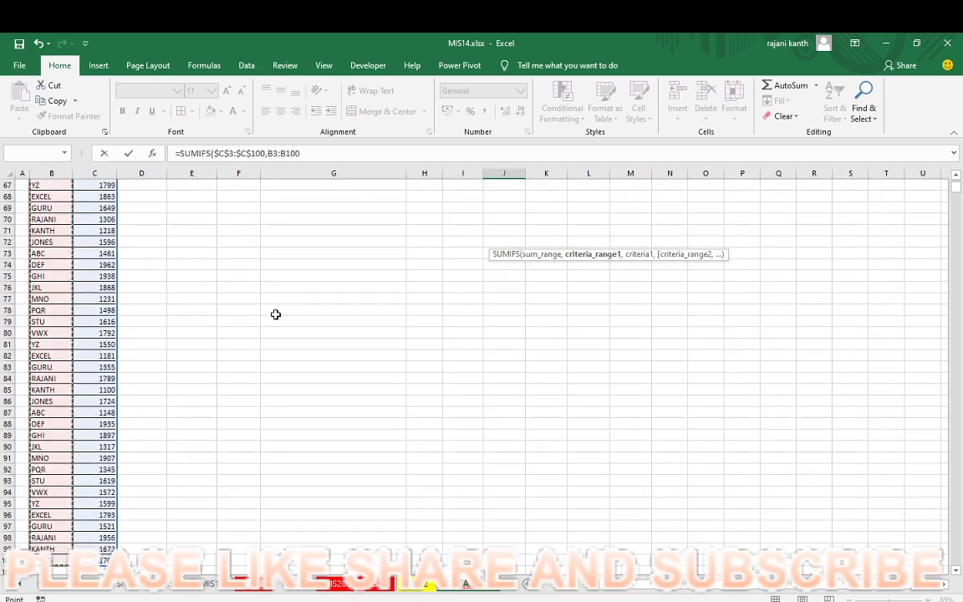
key("F4")
Add I5 as the first criterion and reference I6 next, leaving the SUMIFS unfinished
type(",")
key("Left")
key("Left")
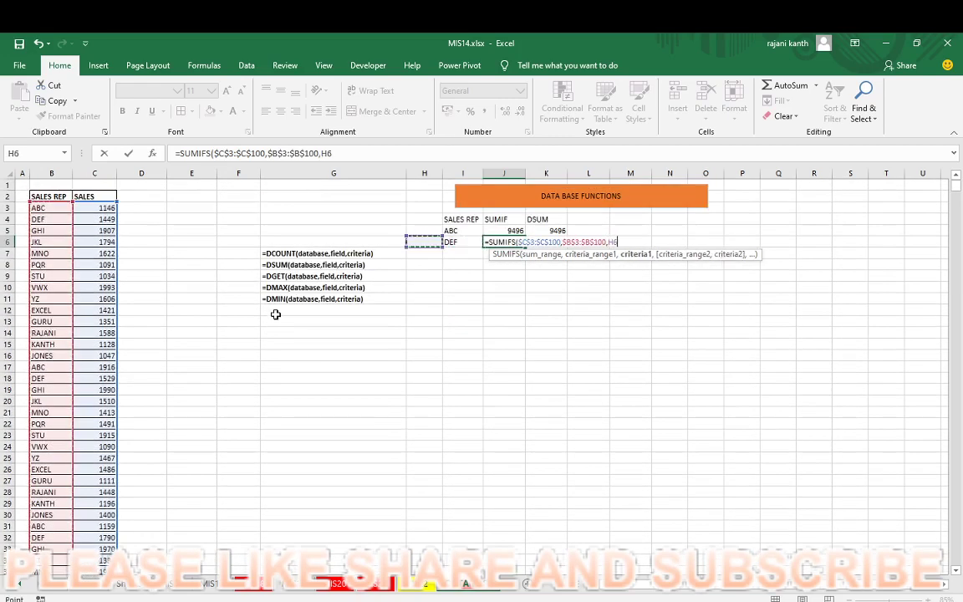
key("Right")
key("Up")
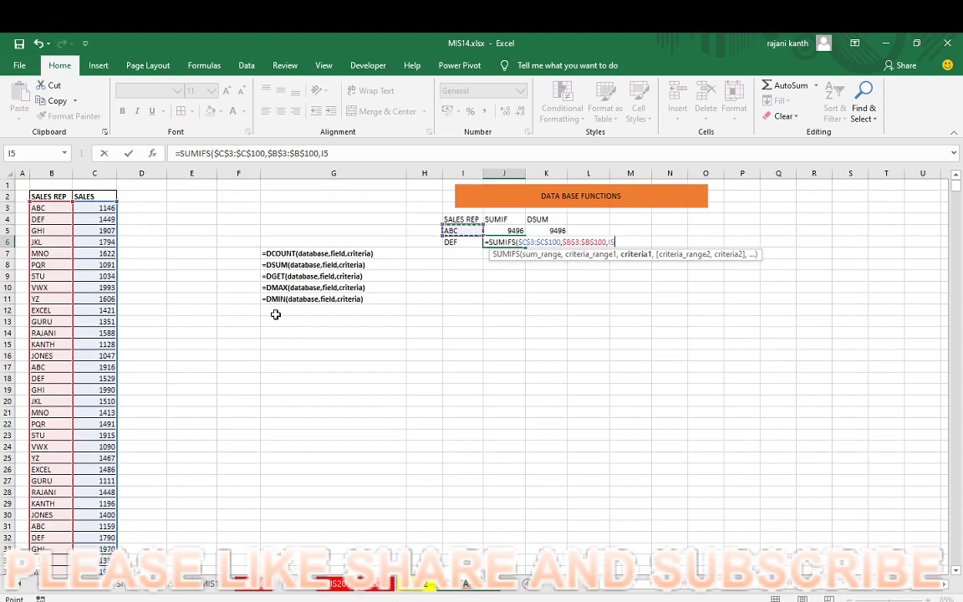
type(",")
key("Left")
key("Left")
key("Left")
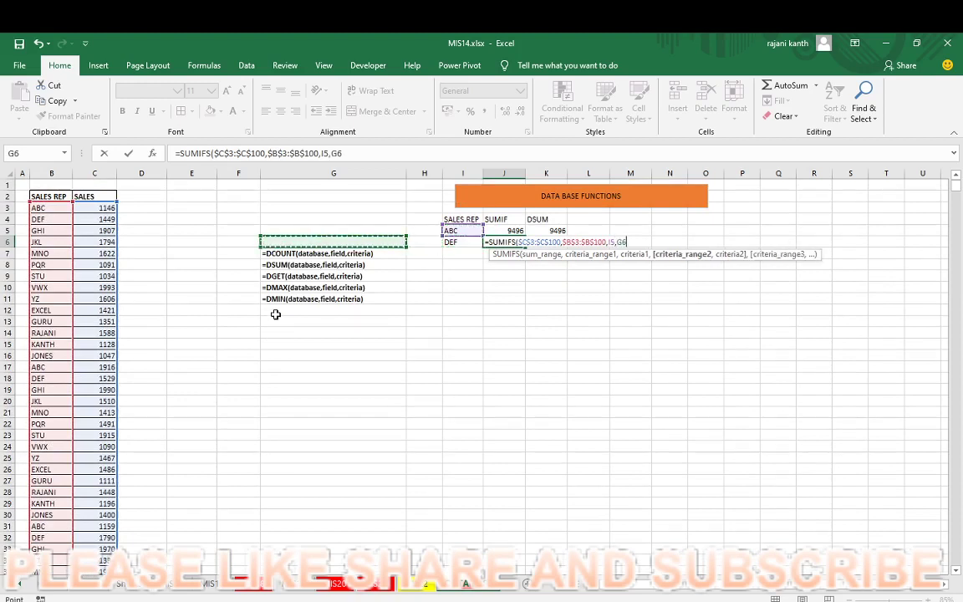
key("Left")
key("Left")
key("Left")
key("Left")
key("Left")
key("Up")
key("Up")
key("Up")
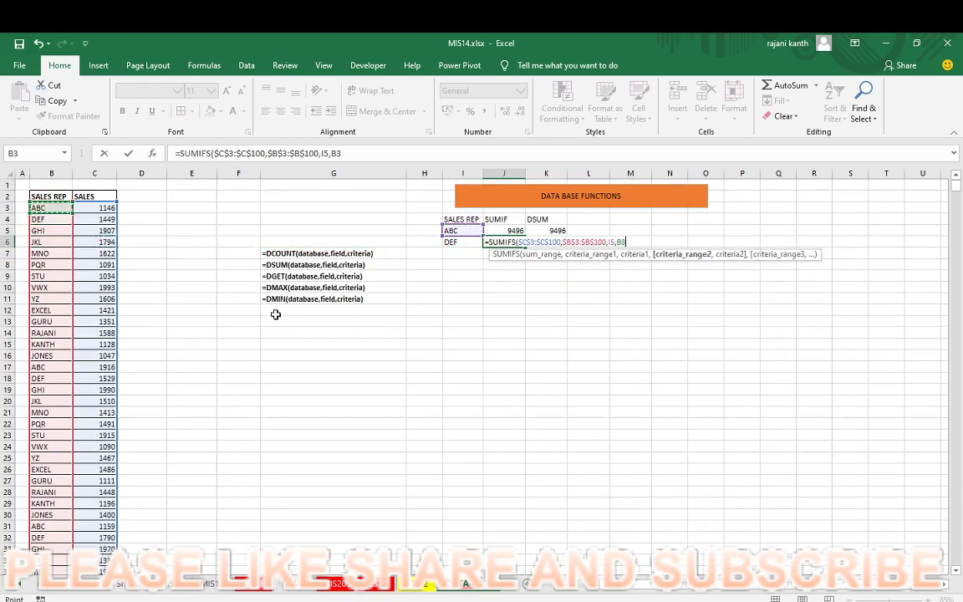
key("ctrl+shift+Down")
key("F4")
key("Left")
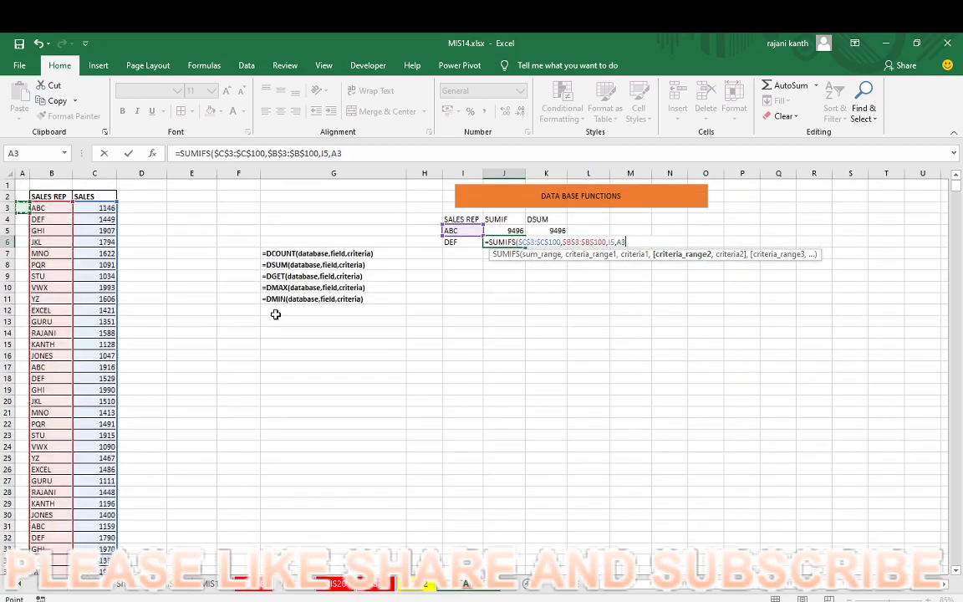
key("Right")
key("Right")
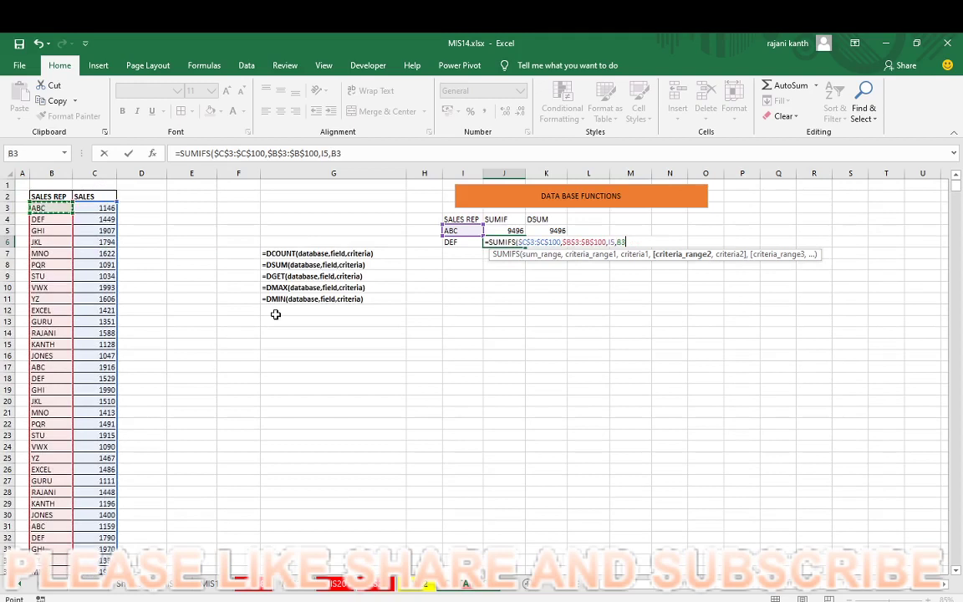
key("Right")
key("Right")
key("Right")
key("Right")
key("Right")
key("Down")
key("Down")
key("Down")
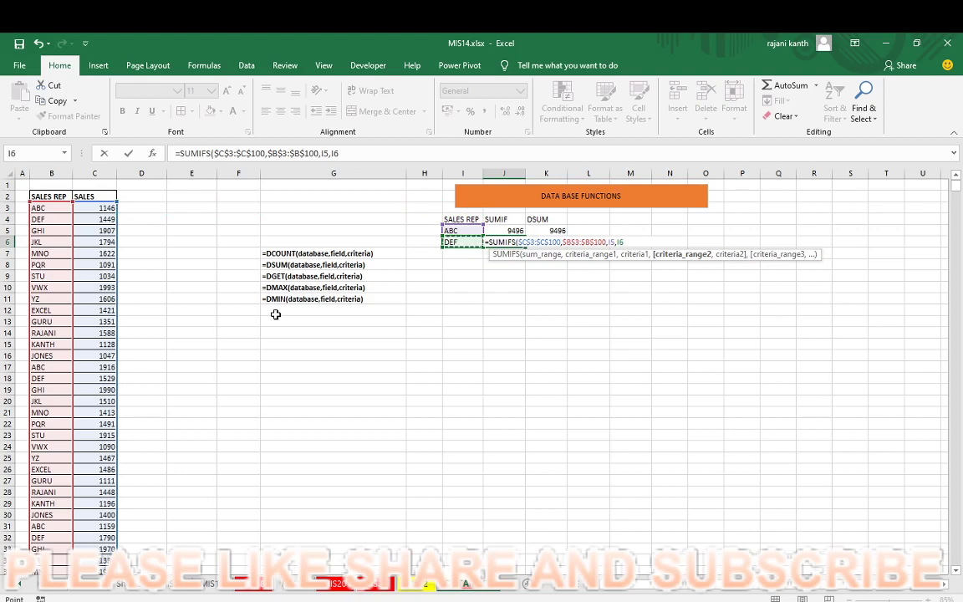
Check the SUMIFS arguments and remove the trailing I6 reference
left_click(542, 259)
left_click(575, 255)
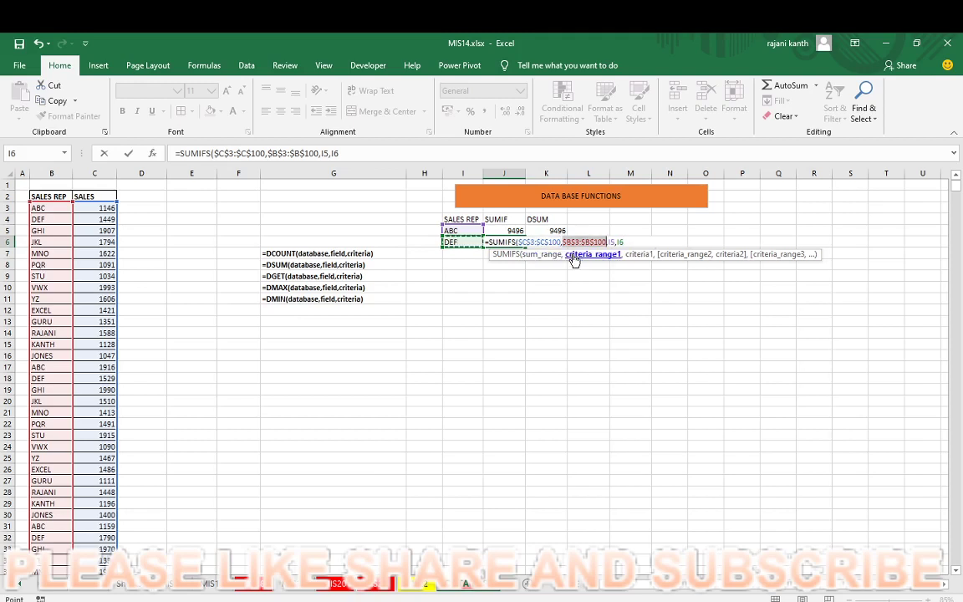
left_click(636, 254)
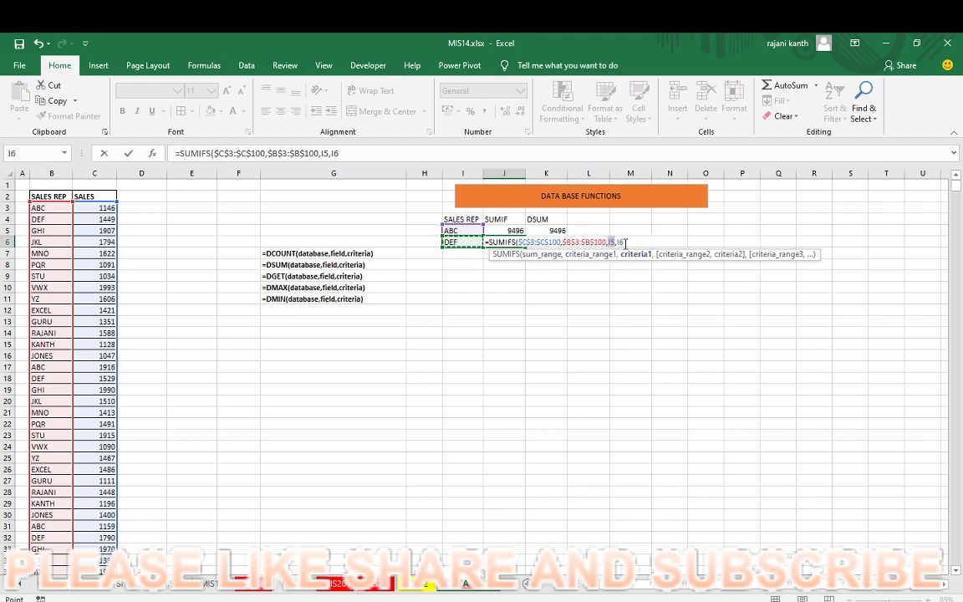
left_click(623, 241)
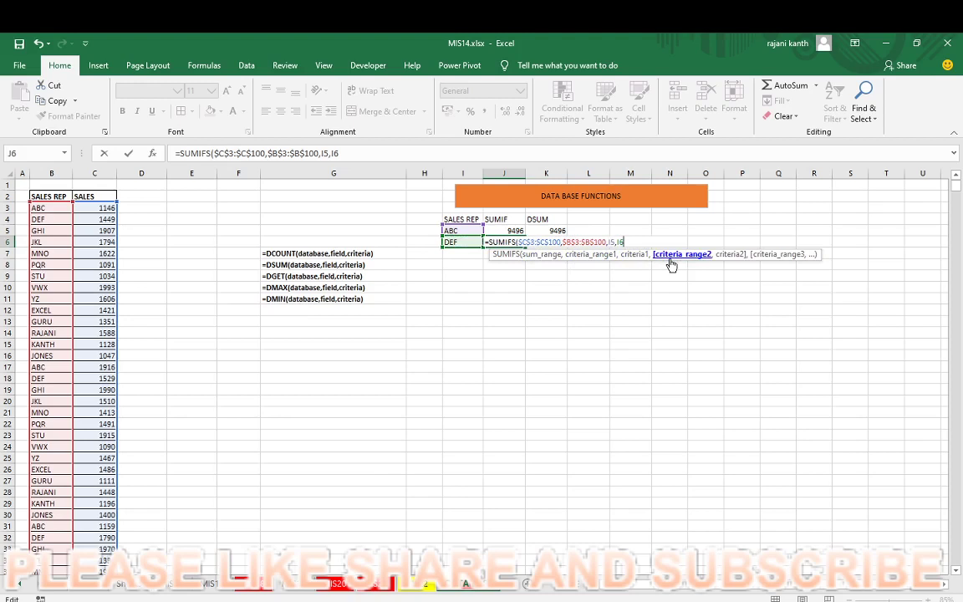
key("BackSpace")
key("BackSpace")
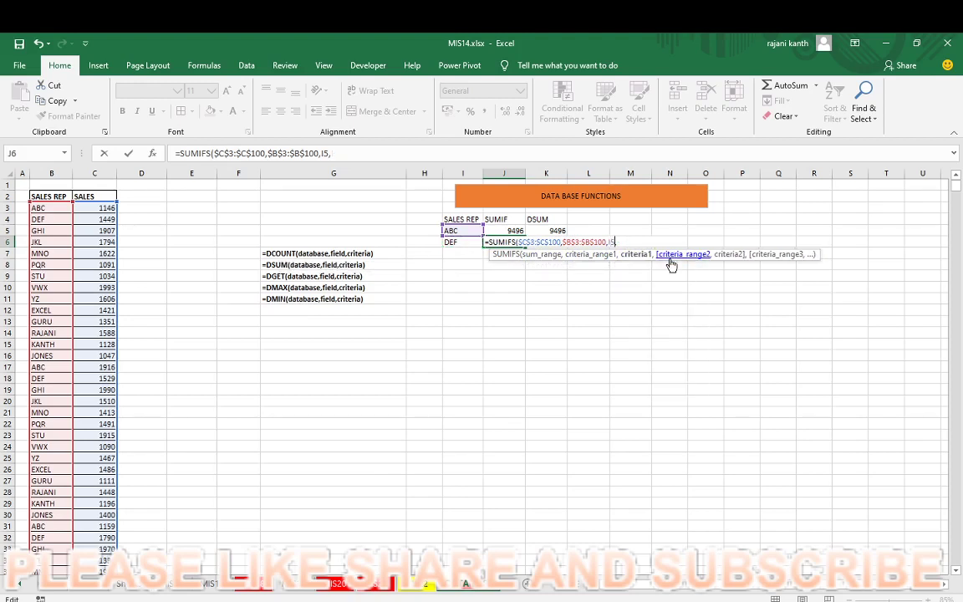
Add a second criteria pair $B$3:$B$100 matched to I6 and commit, returning 0
type(",")
key("Left")
key("Left")
key("Left")
key("Left")
key("Left")
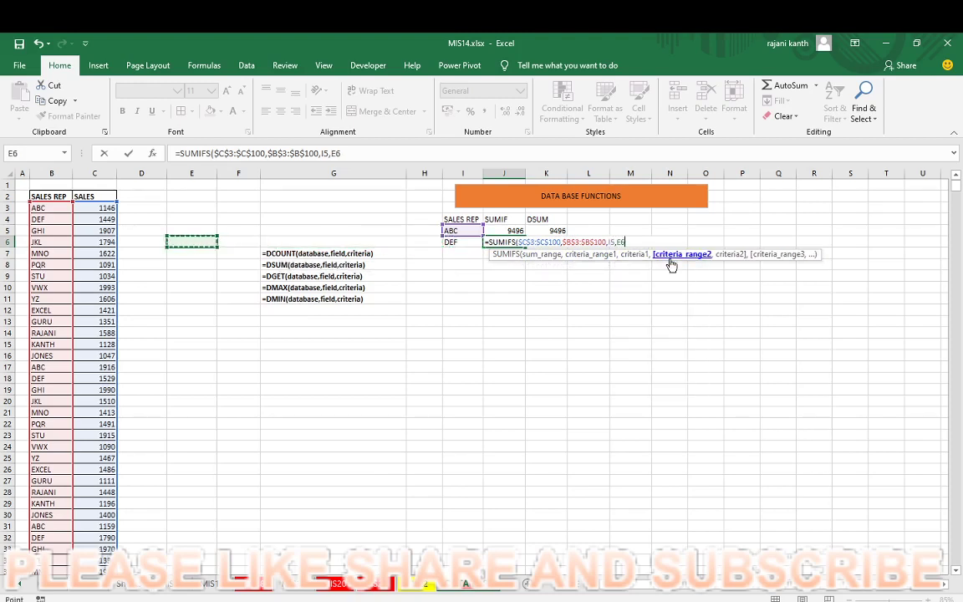
key("Left")
key("Left")
key("Left")
key("Up")
key("Up")
key("Up")
key("Right")
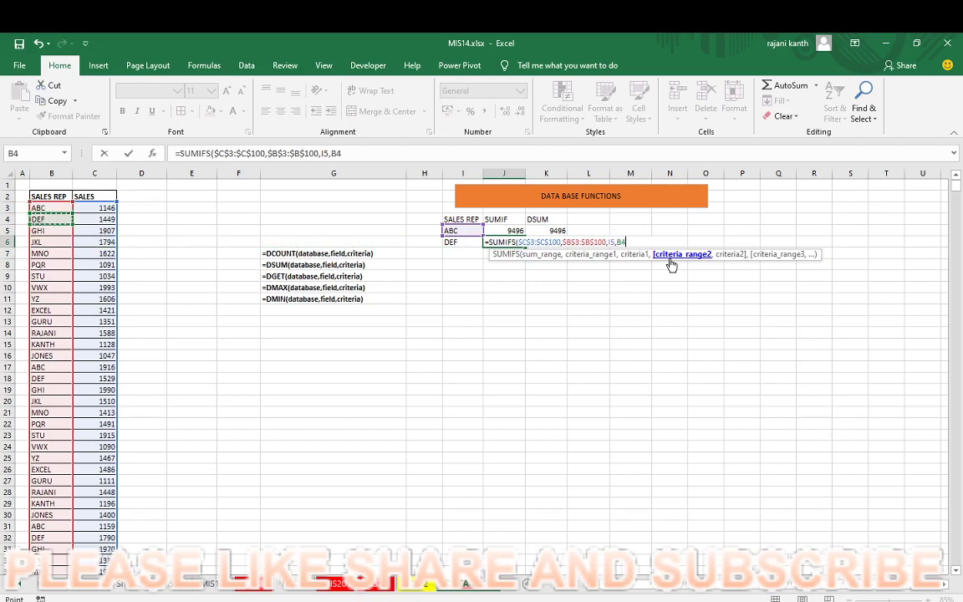
key("ctrl+shift+Down")
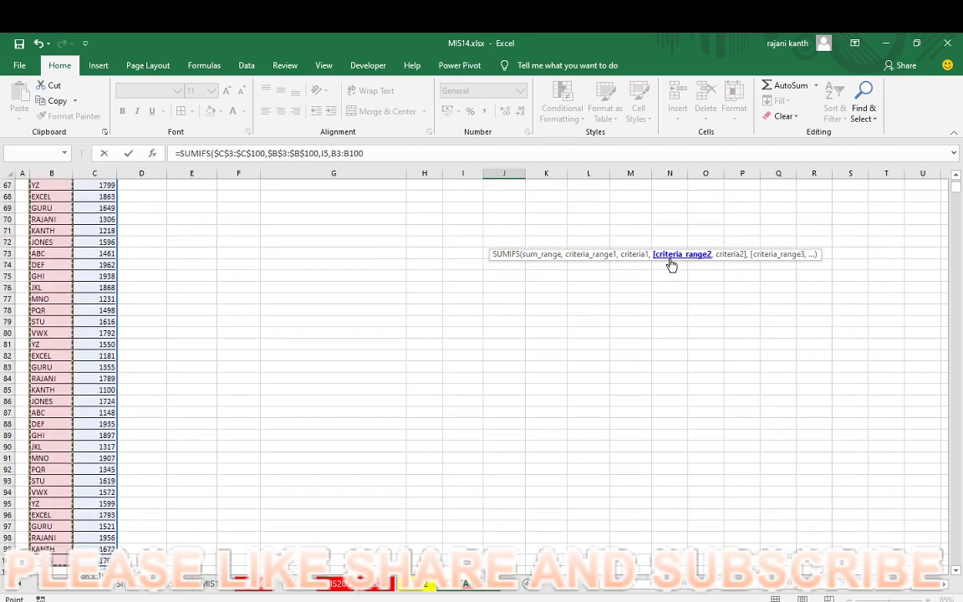
key("F4")
type(",")
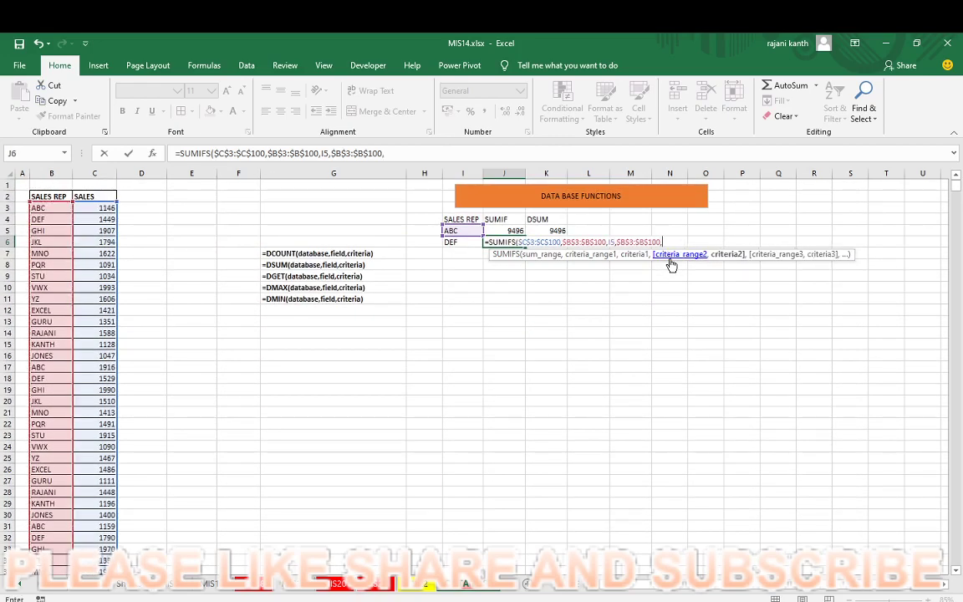
key("Left")
key("Left")
key("Right")
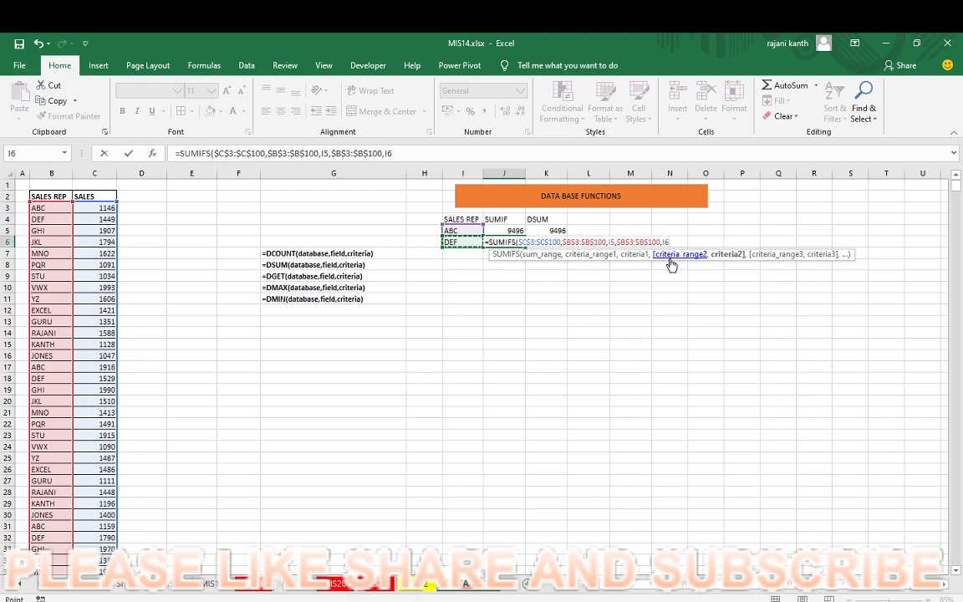
type(")")
key("Return")
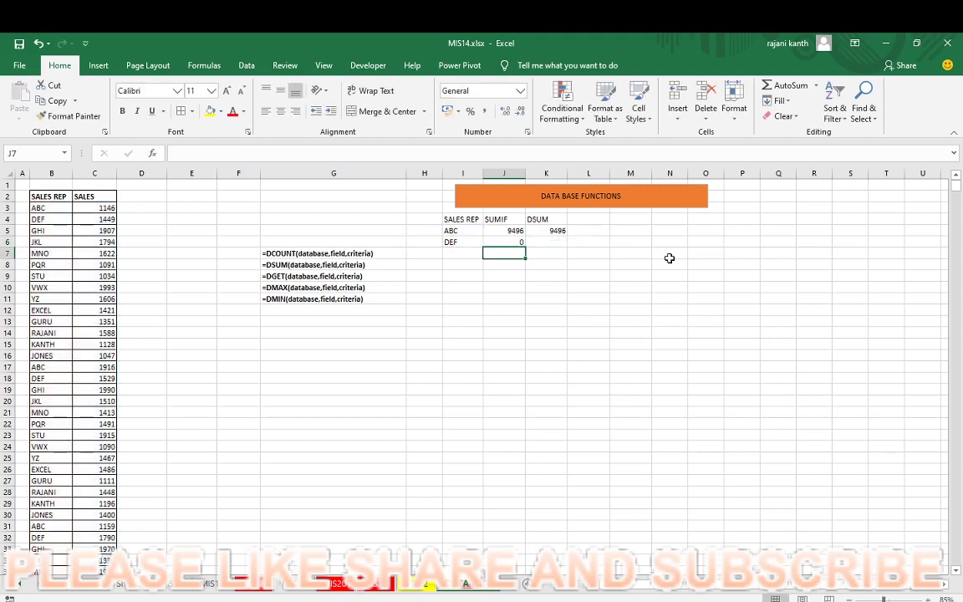
Reopen J6's SUMIFS and step through its sum range, criteria ranges and criteria I5 and I6
key("Up")
key("F2")
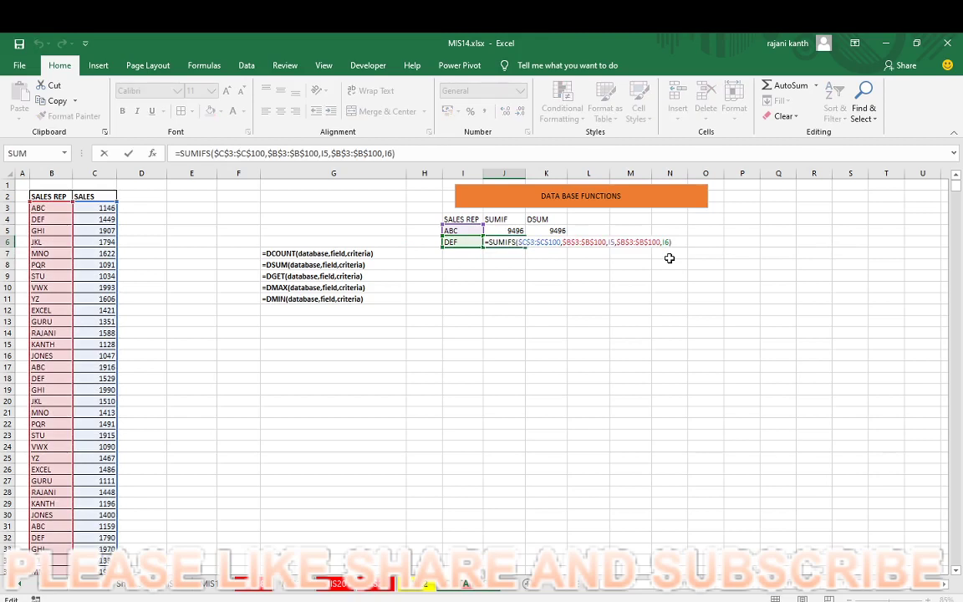
left_click(517, 242)
left_click(536, 241)
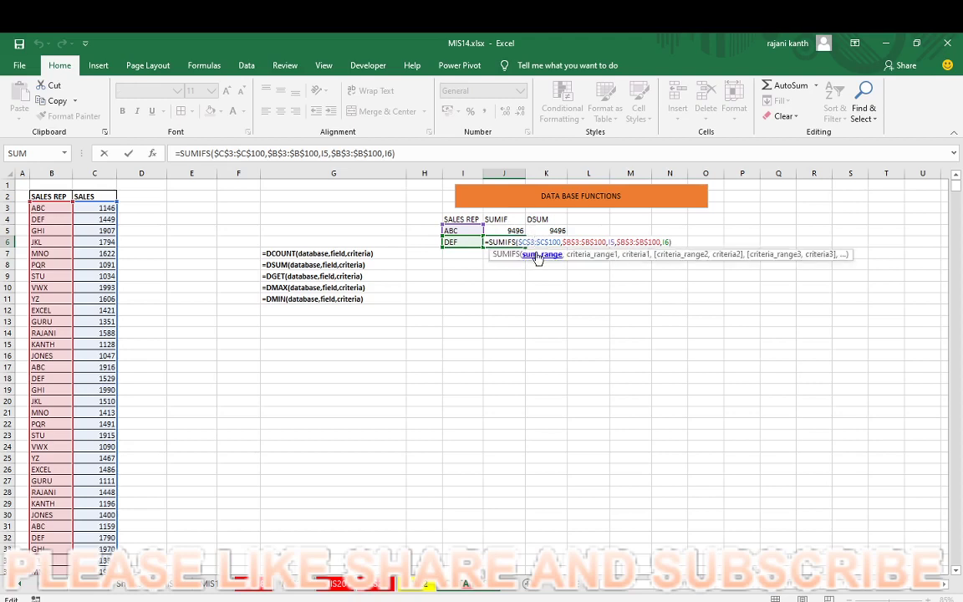
left_click(535, 254)
left_click(601, 254)
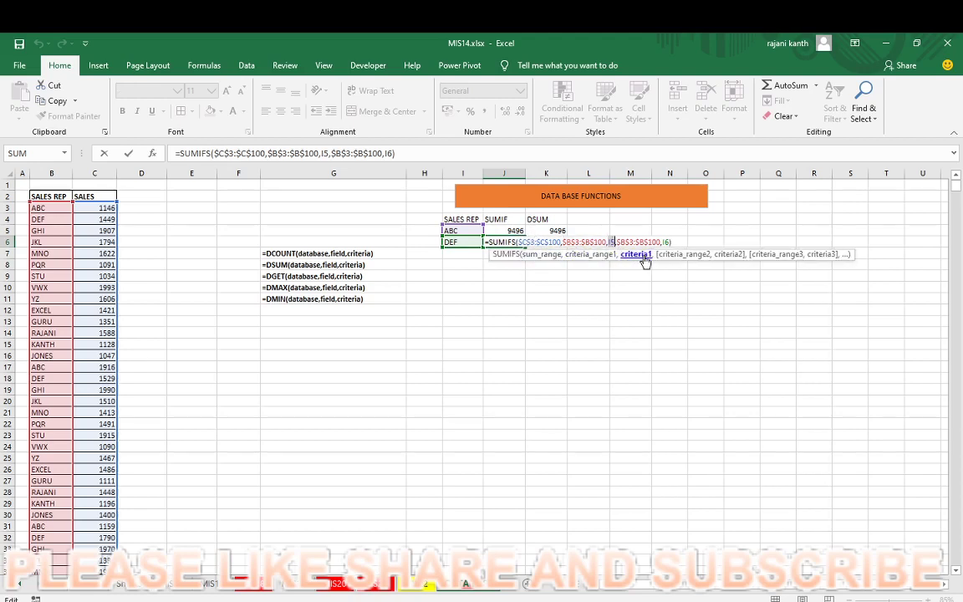
left_click(640, 255)
left_click(677, 255)
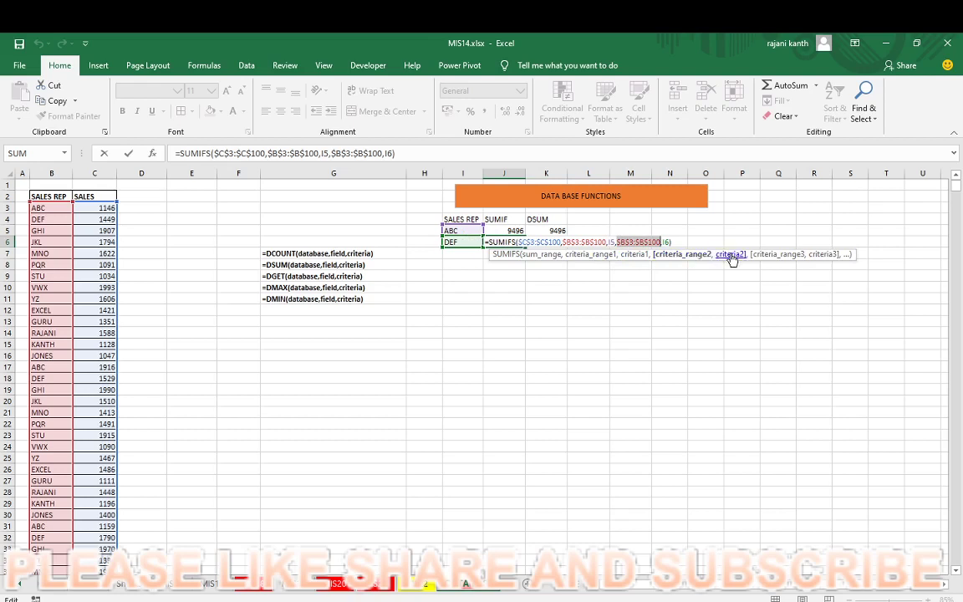
left_click(729, 256)
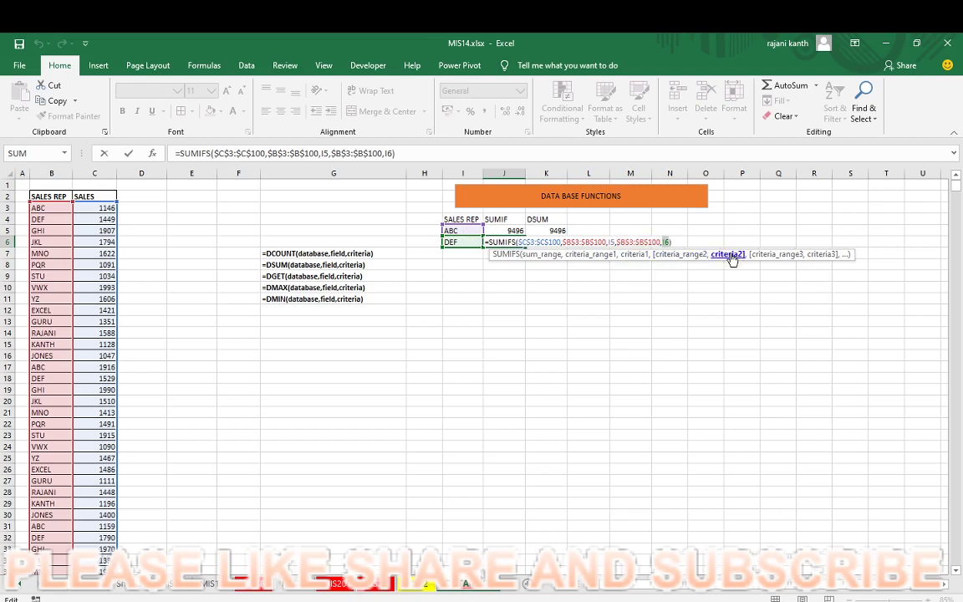
left_click(699, 255)
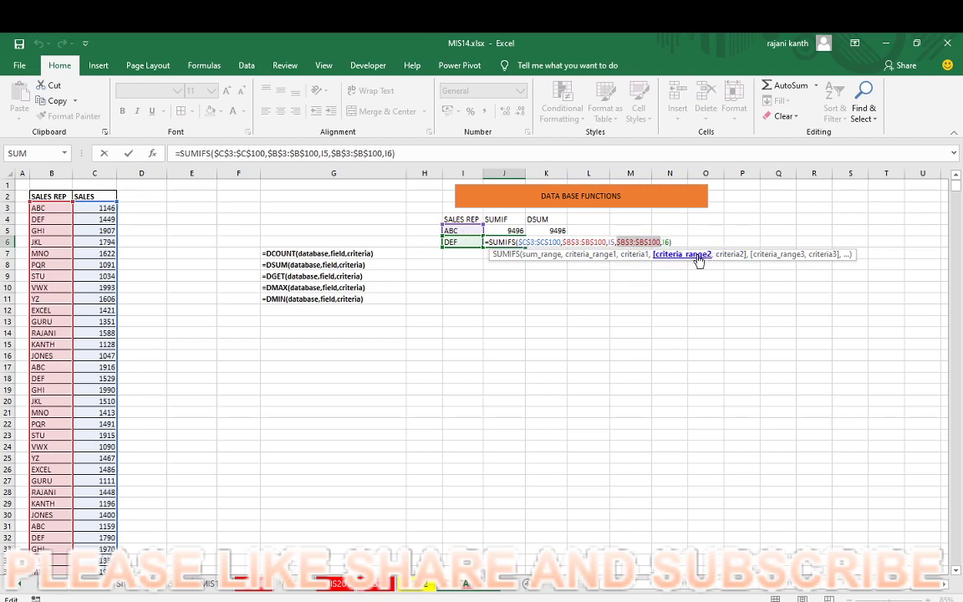
left_click(735, 255)
Re-check the SUMIFS arguments ($C$3:$C$100, I5, I6) and commit J6 again, still showing 0
left_click(637, 255)
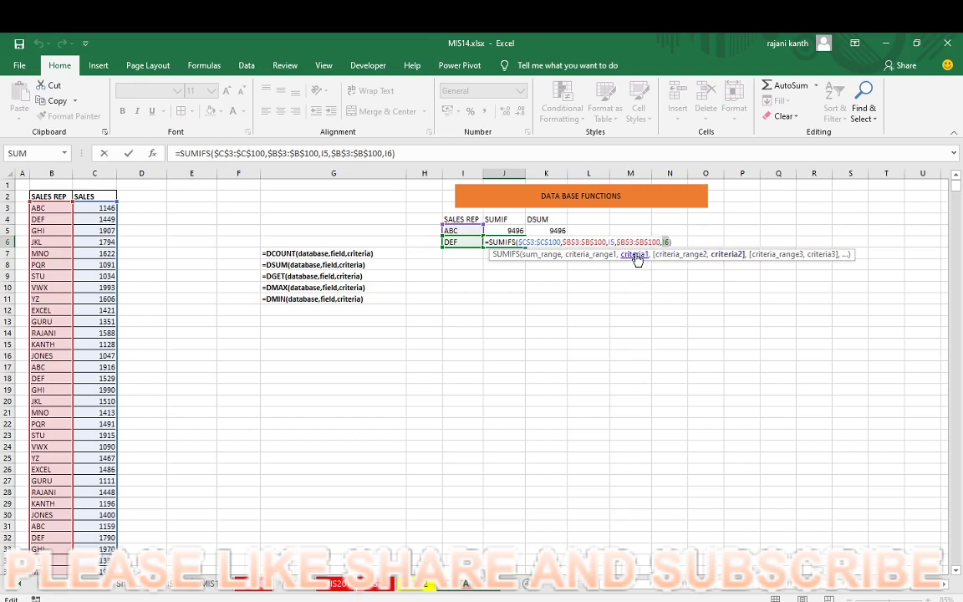
left_click(590, 255)
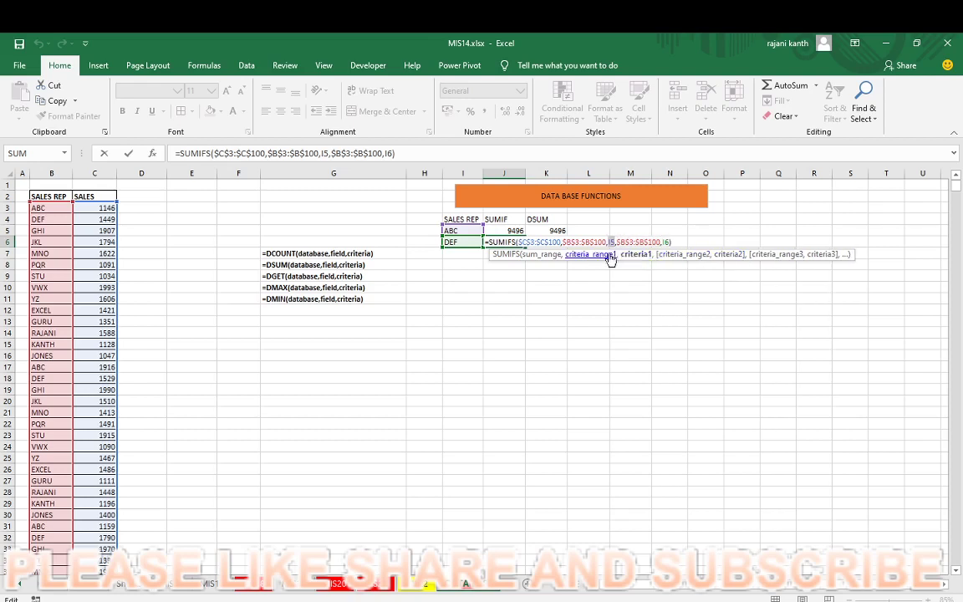
left_click(543, 255)
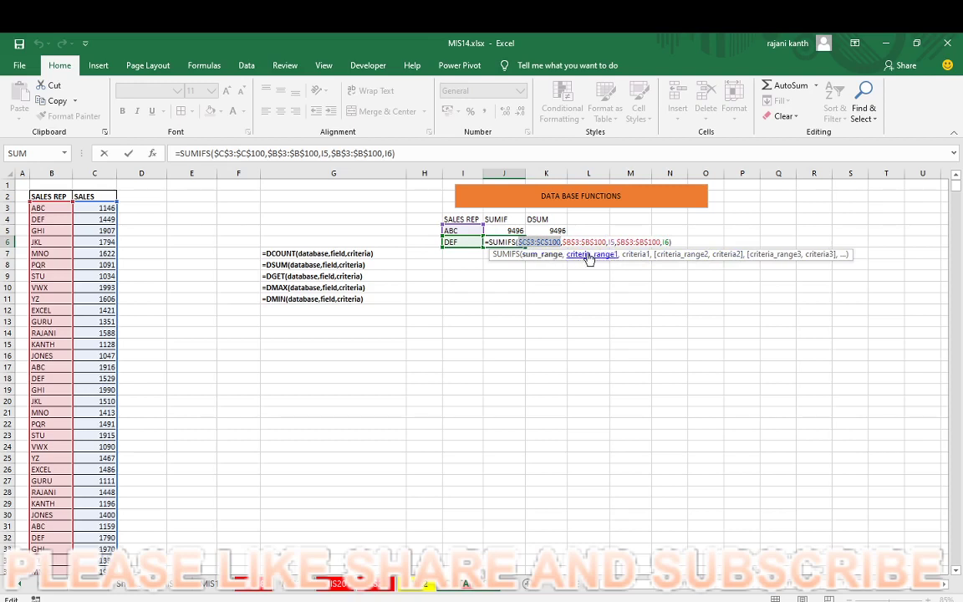
left_click(589, 255)
left_click(535, 255)
left_click(592, 255)
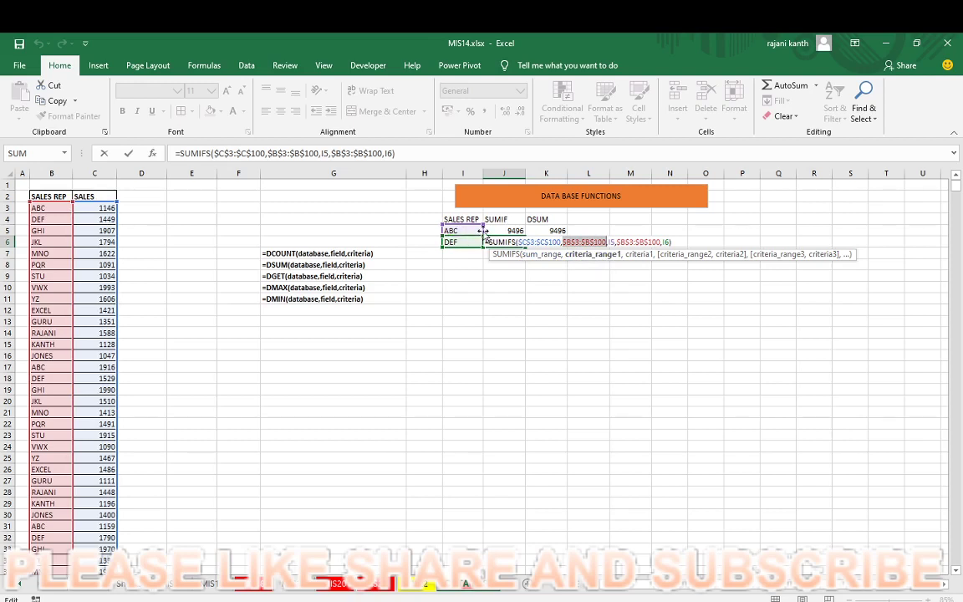
left_click(636, 255)
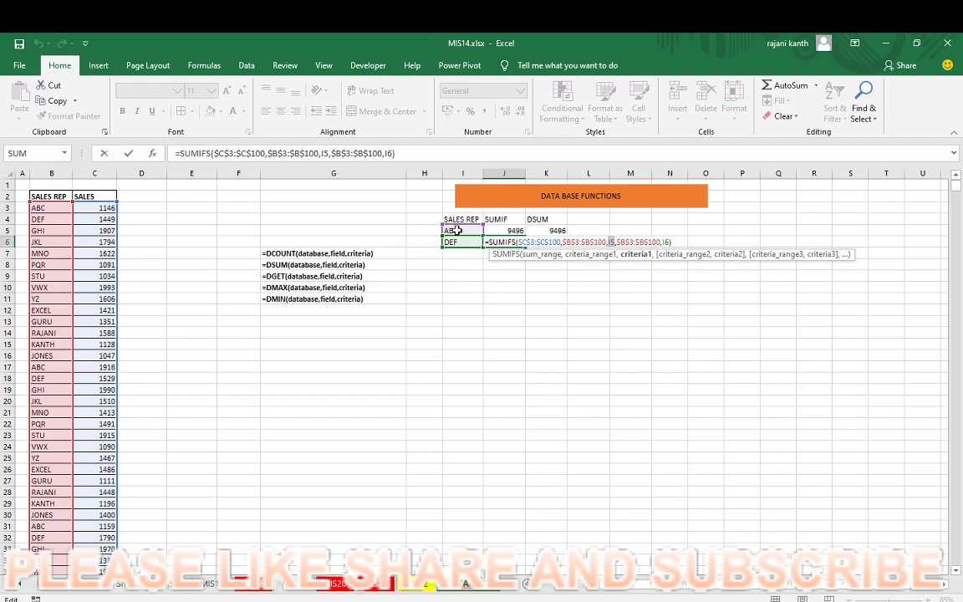
left_click(683, 254)
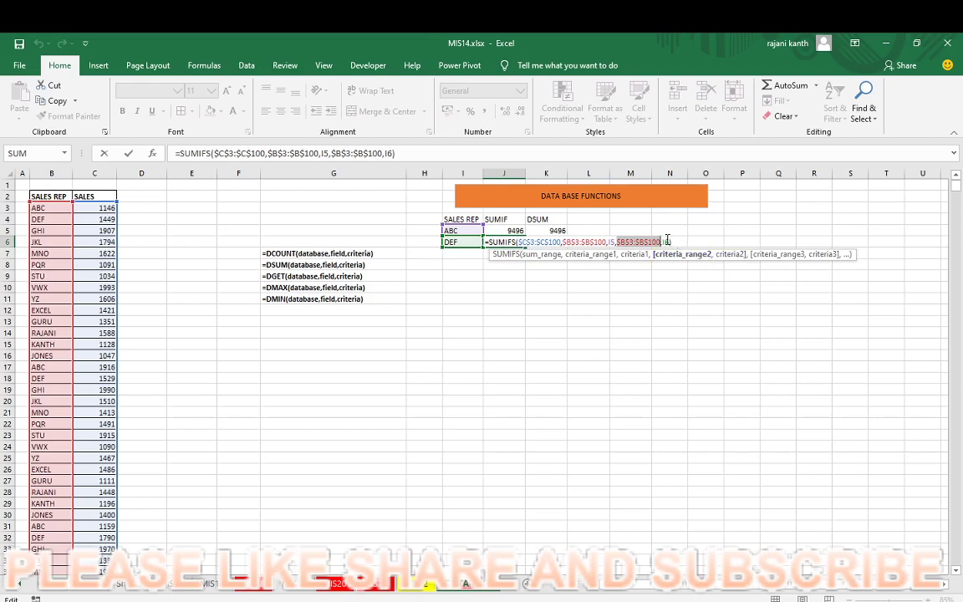
left_click(729, 255)
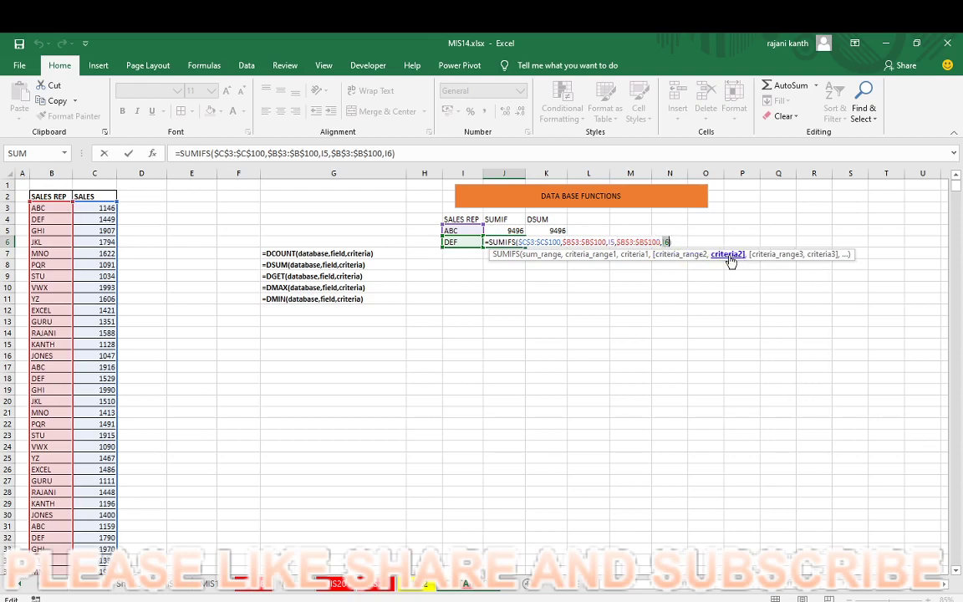
left_click(681, 242)
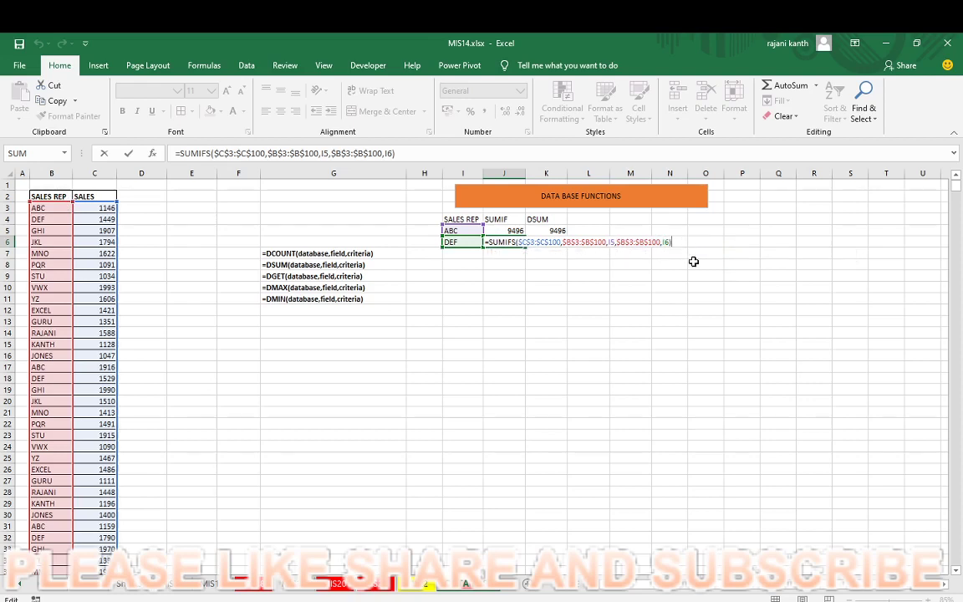
key("ctrl+Return")
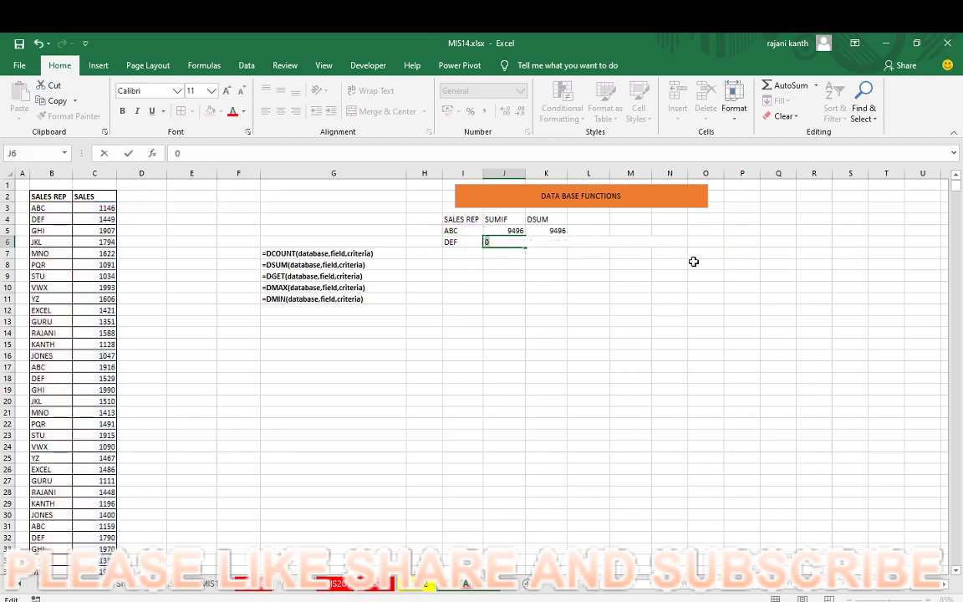
key("F2")
type("=SUMIFS($C$3:$C$100,$B$3:$B$100,I5,$B$3:$B$100,I6)")
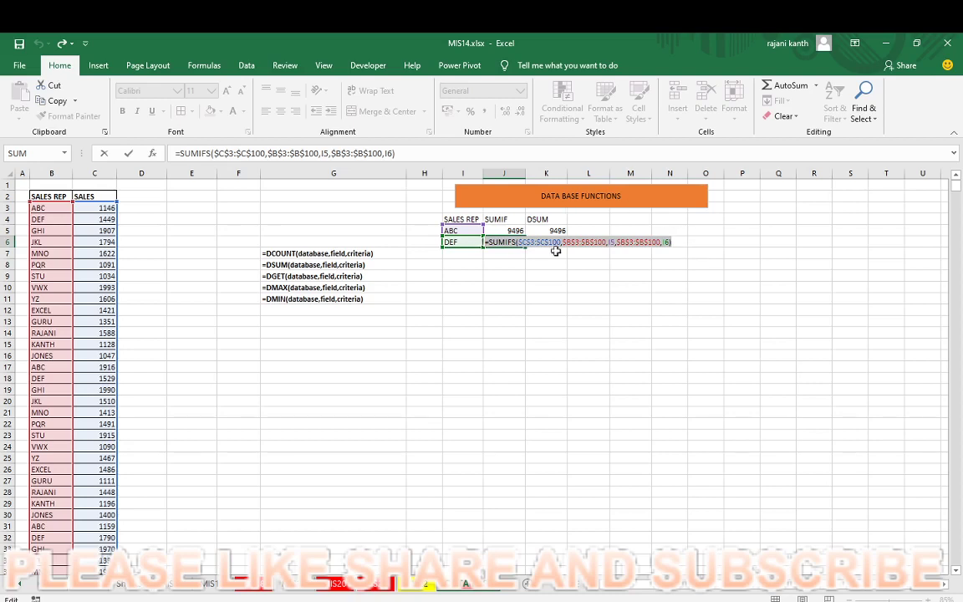
key("Return")
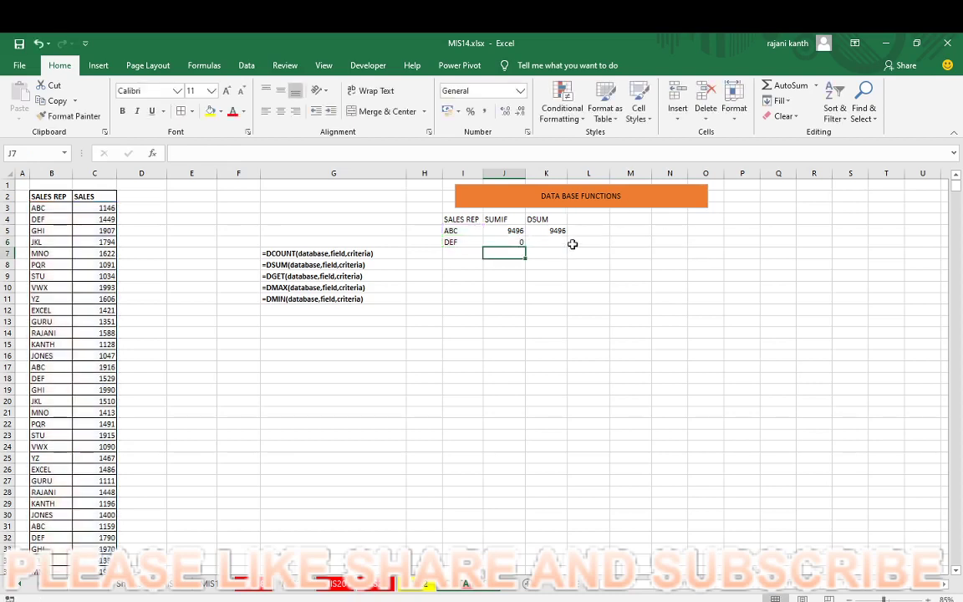
Move the DEF label from I6 to H5 and back, then recheck J6's formula
left_click(444, 241)
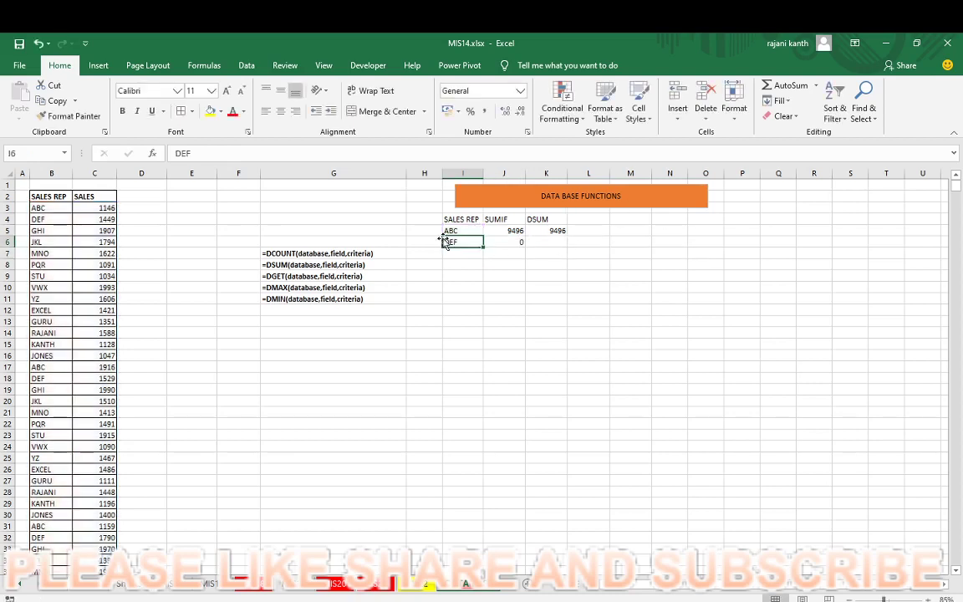
left_click_drag(444, 240, 427, 228)
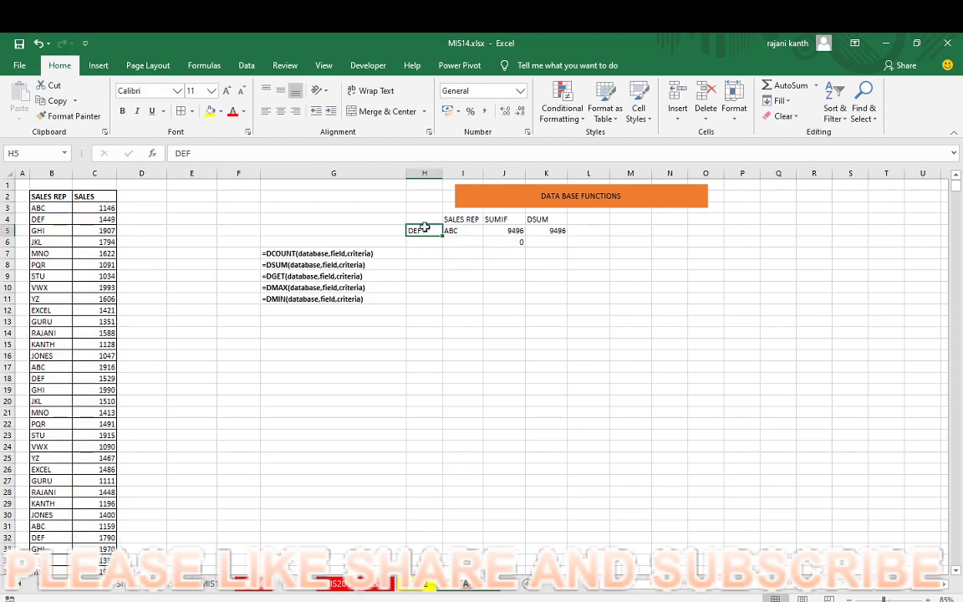
left_click_drag(421, 227, 462, 242)
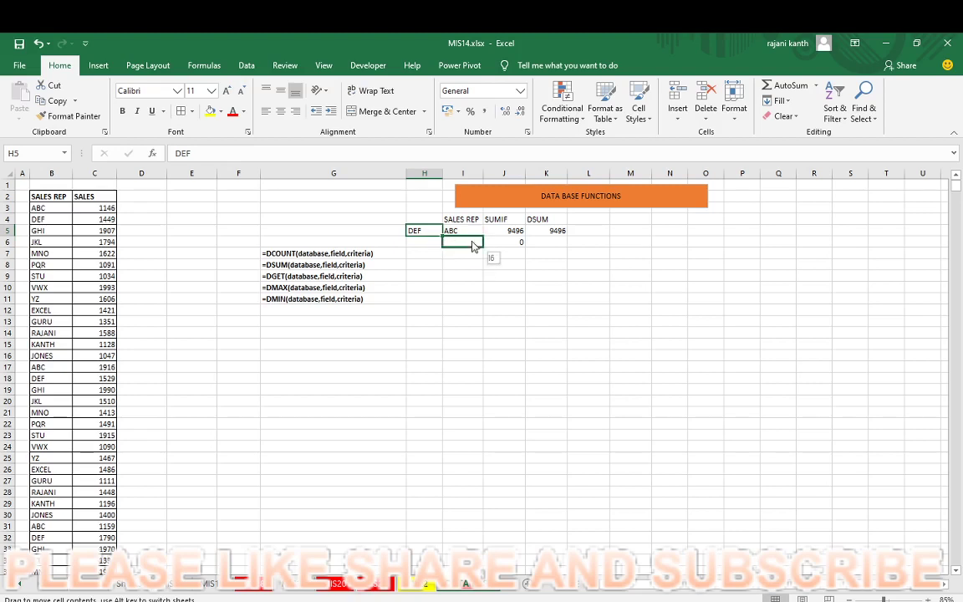
left_click(516, 241)
left_click(554, 240)
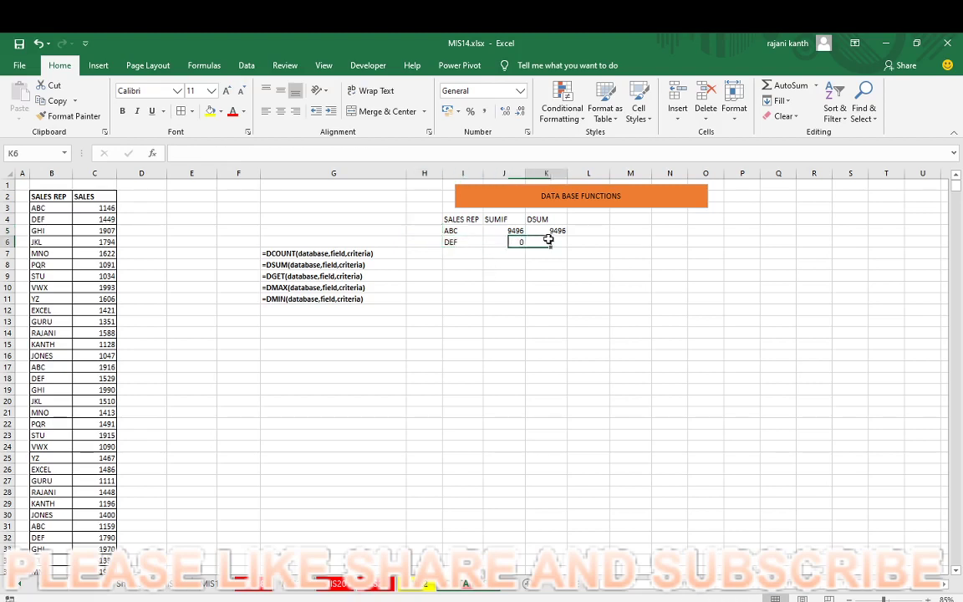
Enter =DSUM($B$2:$C$100,2,I4:I6) in K6, totalling ABC and DEF sales as 21138
type("DSUM")
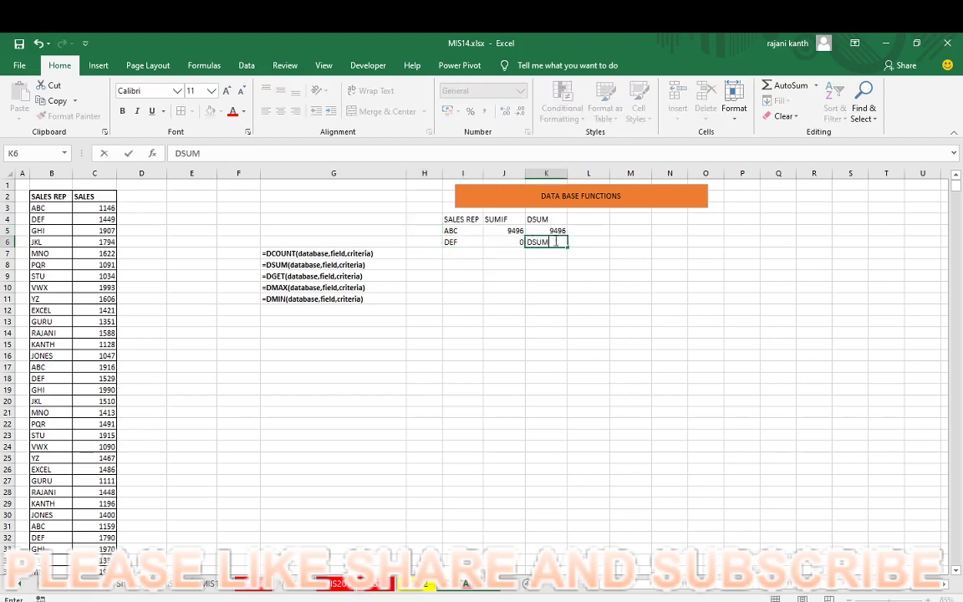
key("BackSpace")
key("BackSpace")
key("BackSpace")
key("BackSpace")
type("=")
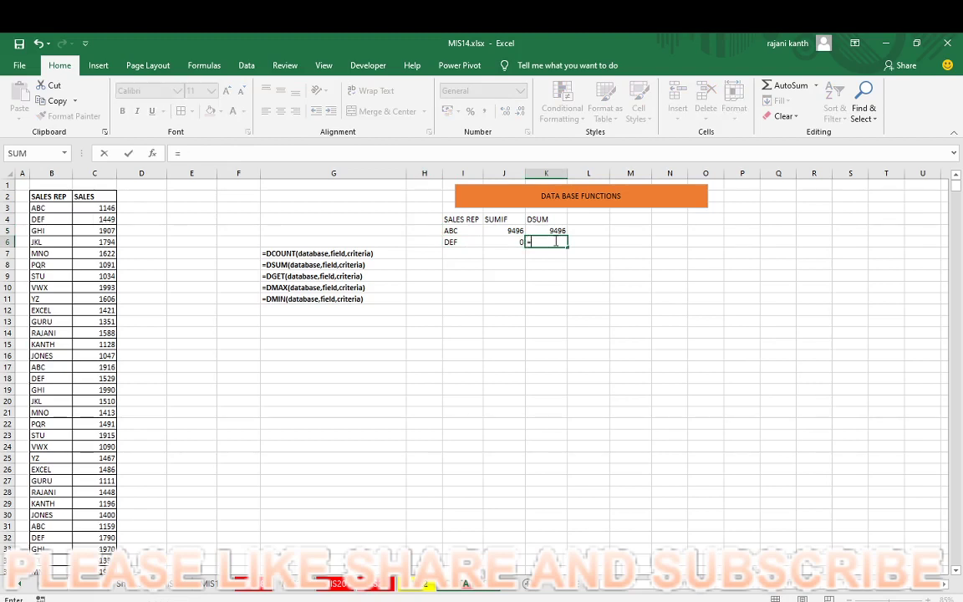
type("DSUM(")
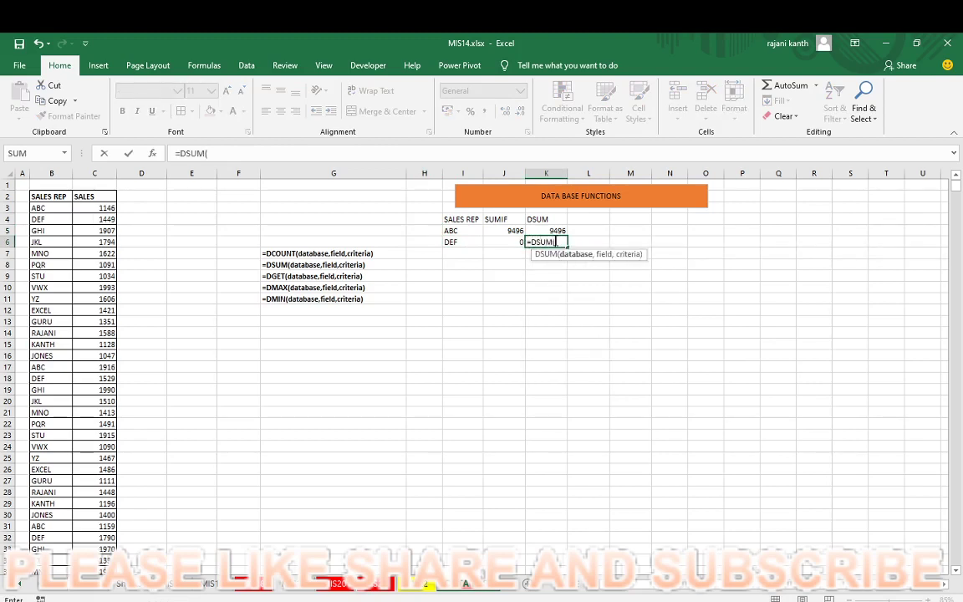
key("Left")
key("Left")
key("Left")
key("Left")
key("Left")
key("Left")
key("Left")
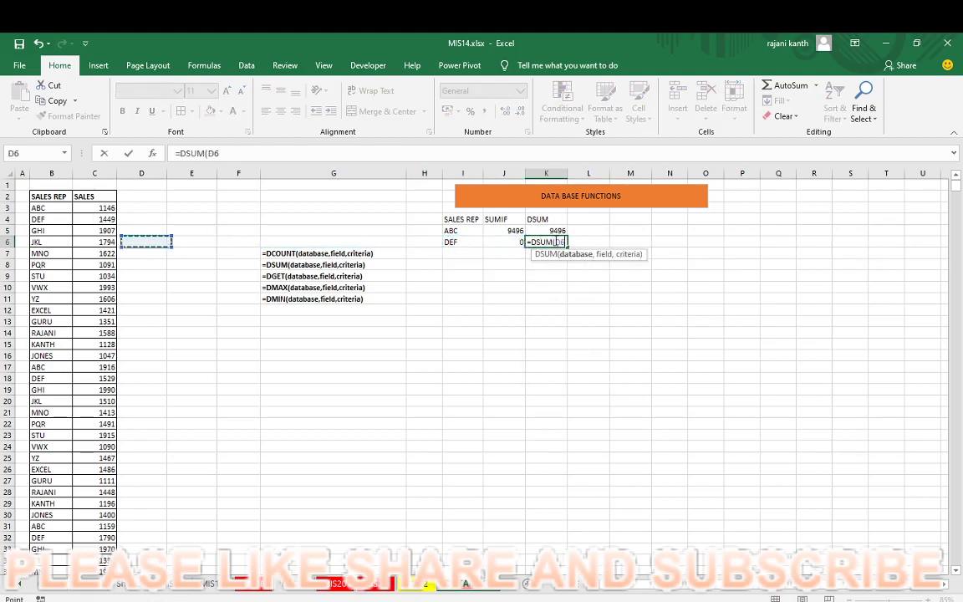
key("Left")
key("Left")
key("Up")
key("Up")
key("Up")
key("Up")
key("shift+Right")
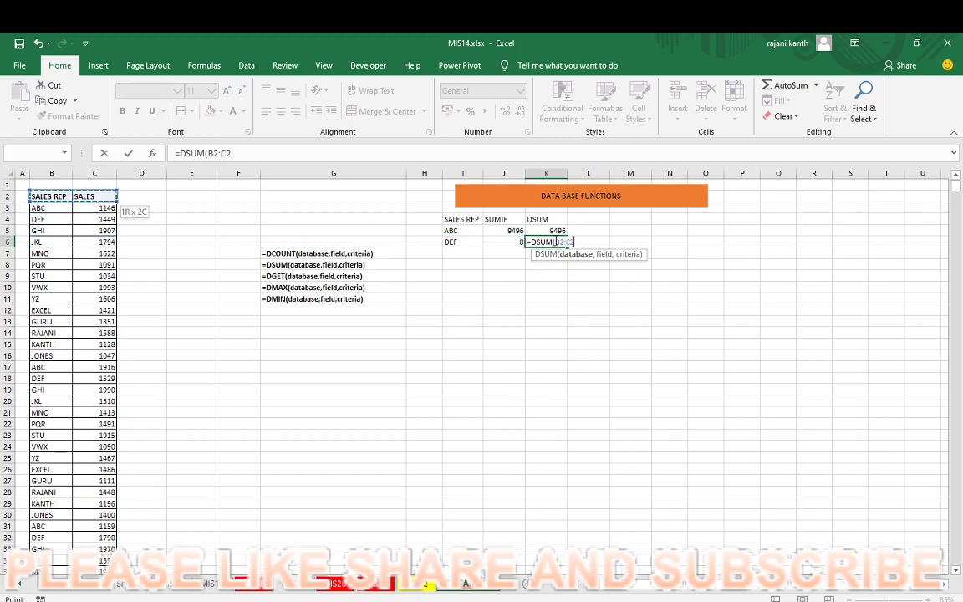
key("ctrl+shift+Down")
key("F4")
type(",2")
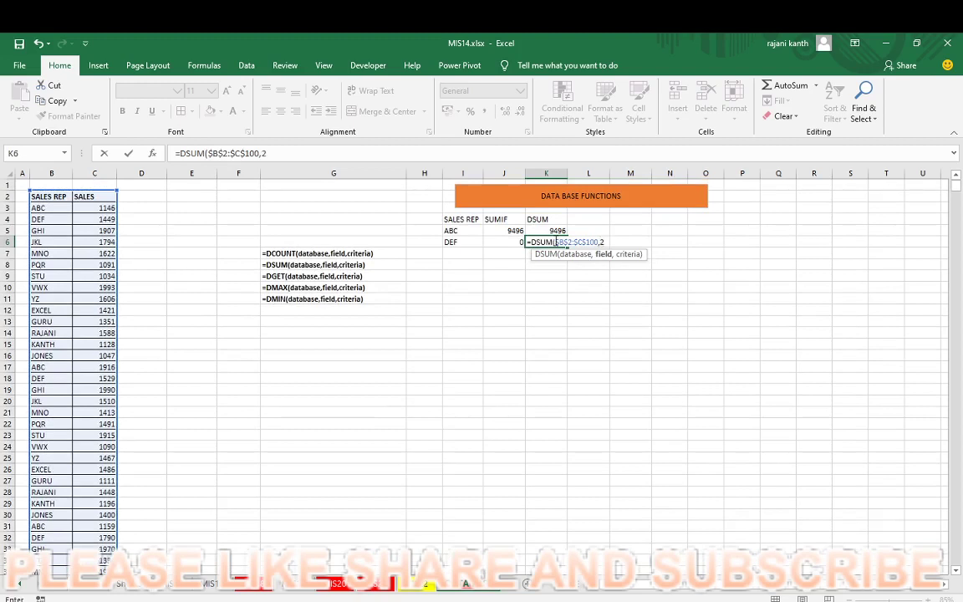
type(",")
key("Up")
key("Up")
key("Left")
key("Left")
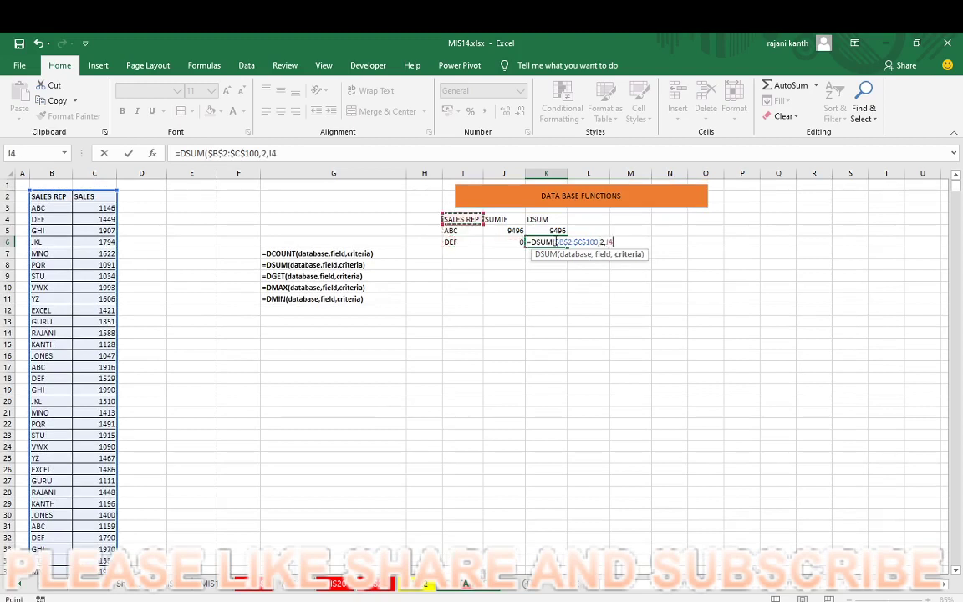
left_click_drag(462, 219, 462, 242)
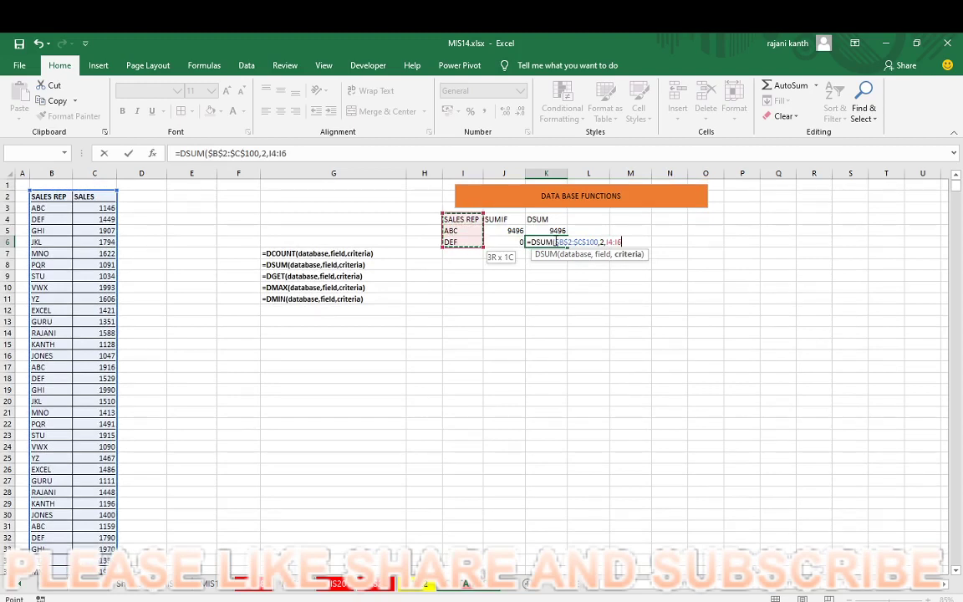
key("Return")
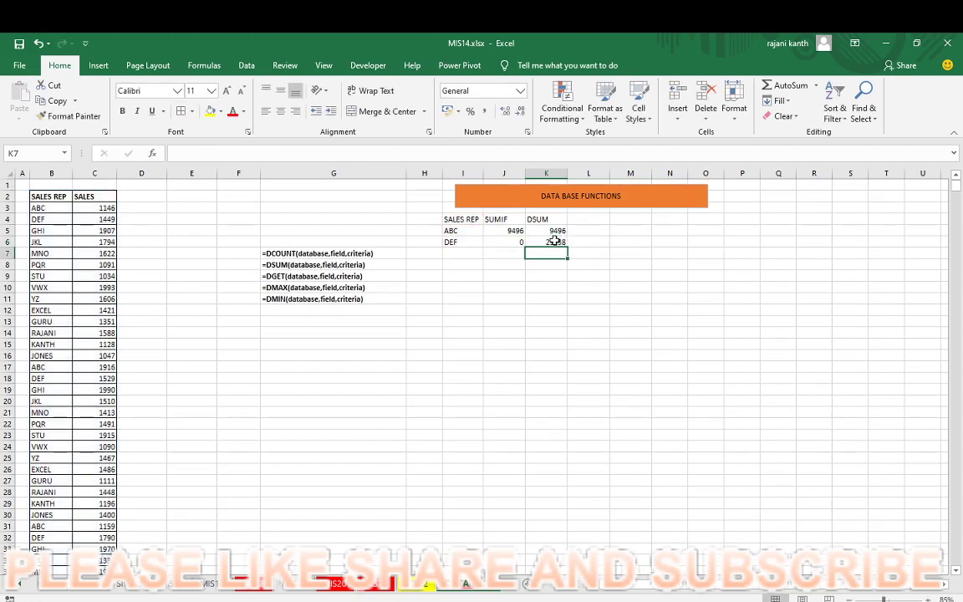
left_click(561, 242)
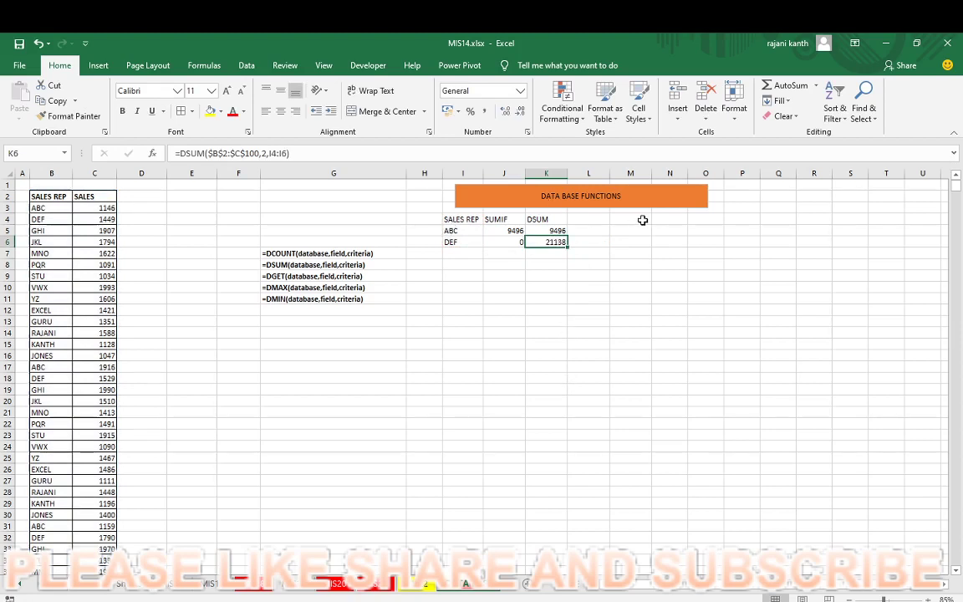
left_click(588, 220)
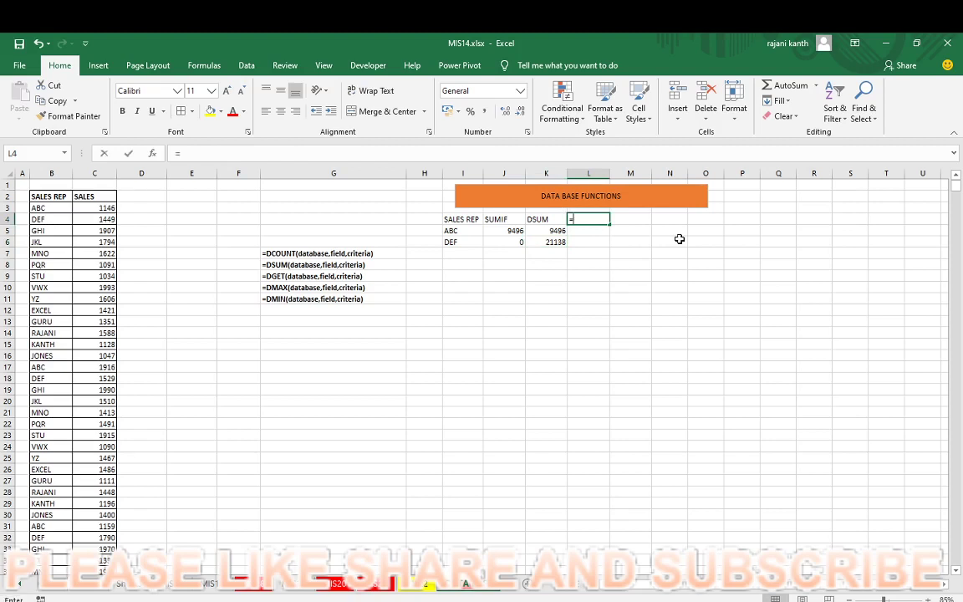
Add the heading VLOOKUP in L4
type("=VLOOKUP")
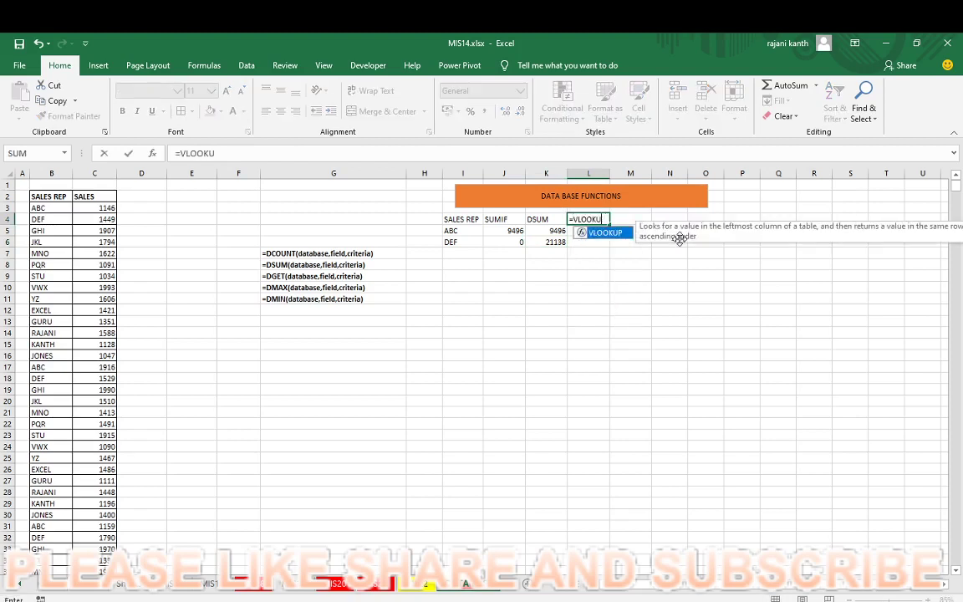
key("BackSpace")
key("BackSpace")
key("BackSpace")
type("VLOO")
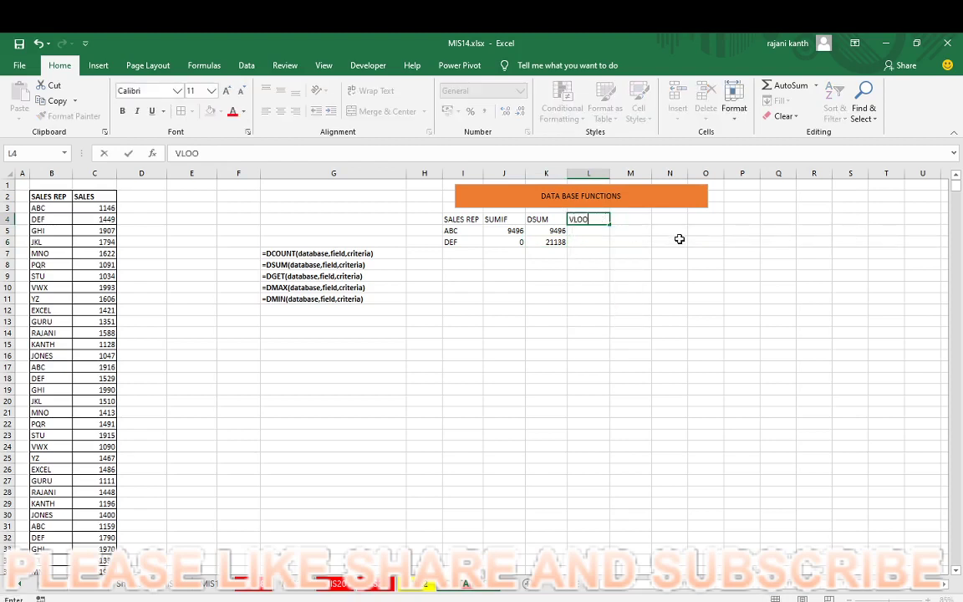
type("KUP")
key("Return")
Enter =VLOOKUP(I5,$B$3:$C$100,2,0) in L5, returning 1146 for ABC
type("=VL")
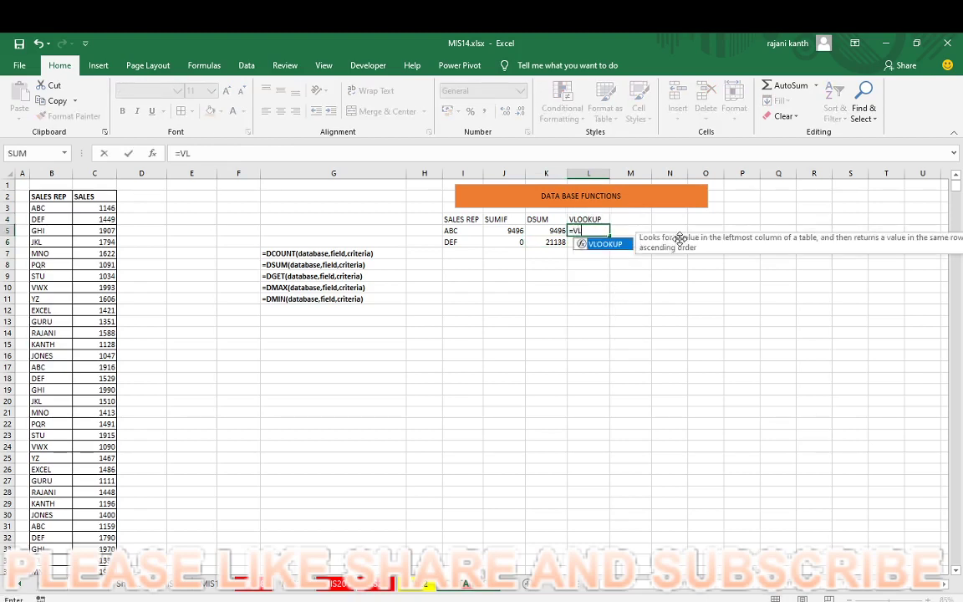
key("Tab")
key("Left")
key("Left")
key("Left")
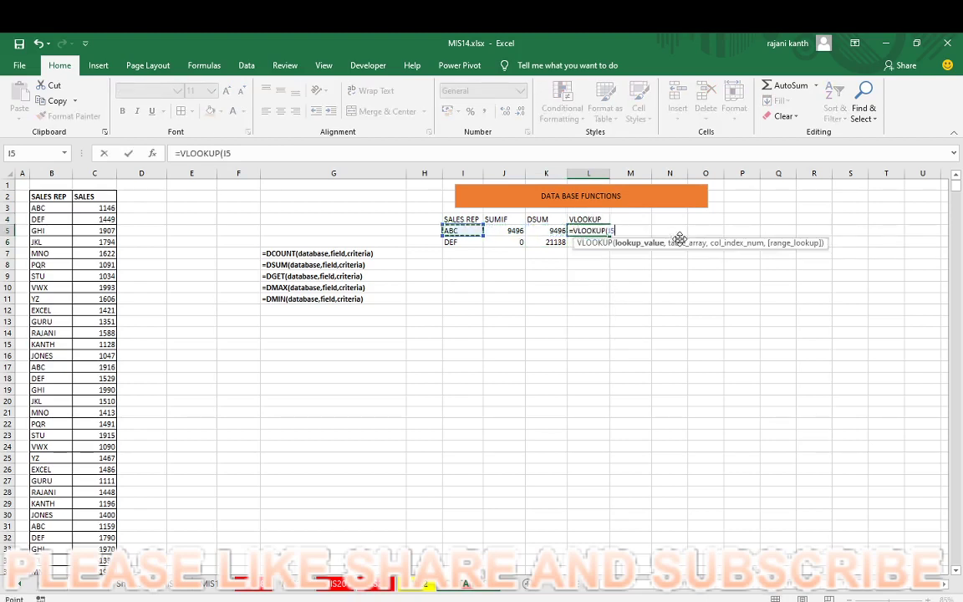
type(",")
key("Left")
key("Left")
key("Left")
key("Left")
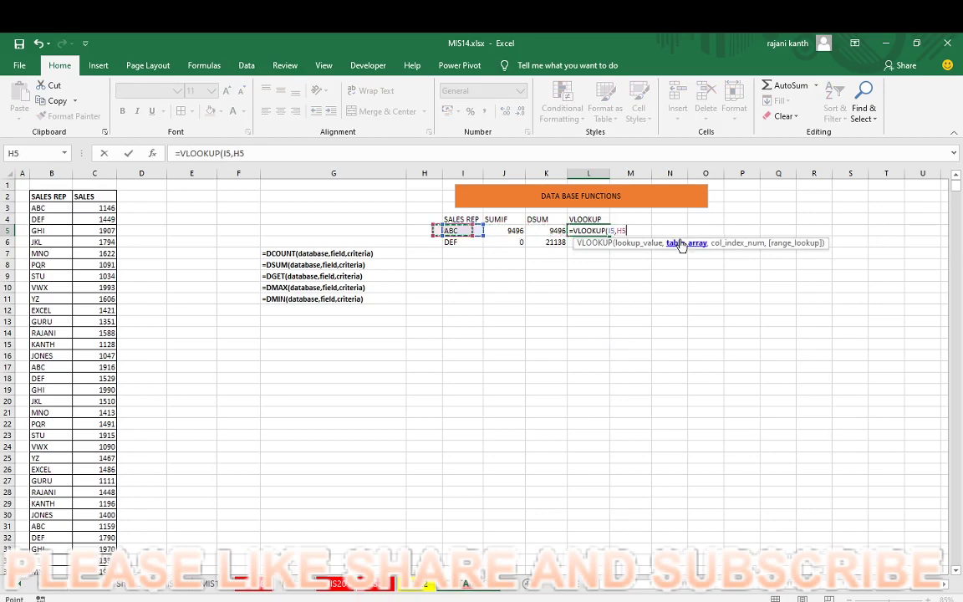
key("Left")
key("Left")
key("Left")
key("Left")
key("Left")
key("Left")
key("Up")
key("Up")
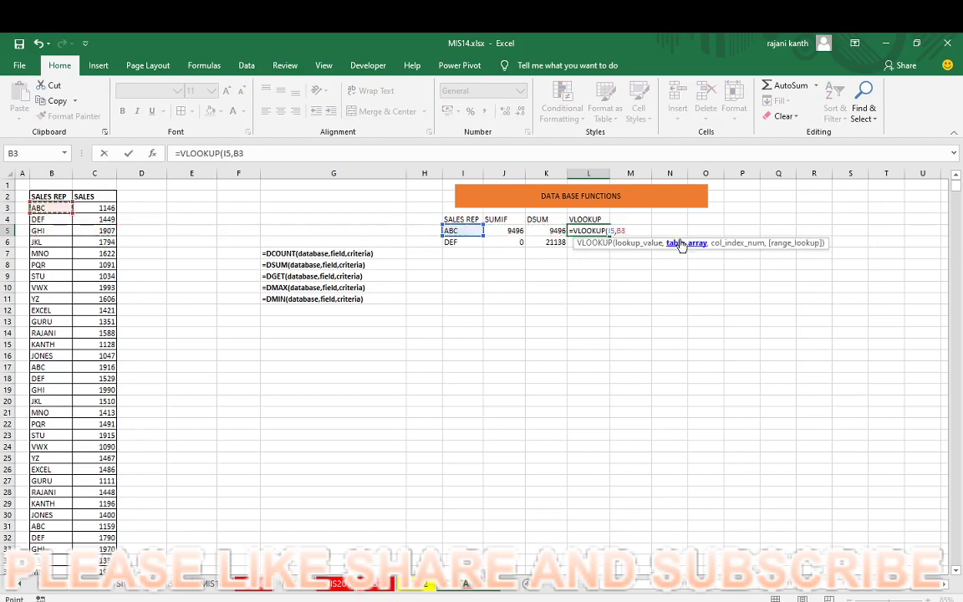
key("shift+Right")
key("ctrl+shift+Down")
key("F4")
type(",2")
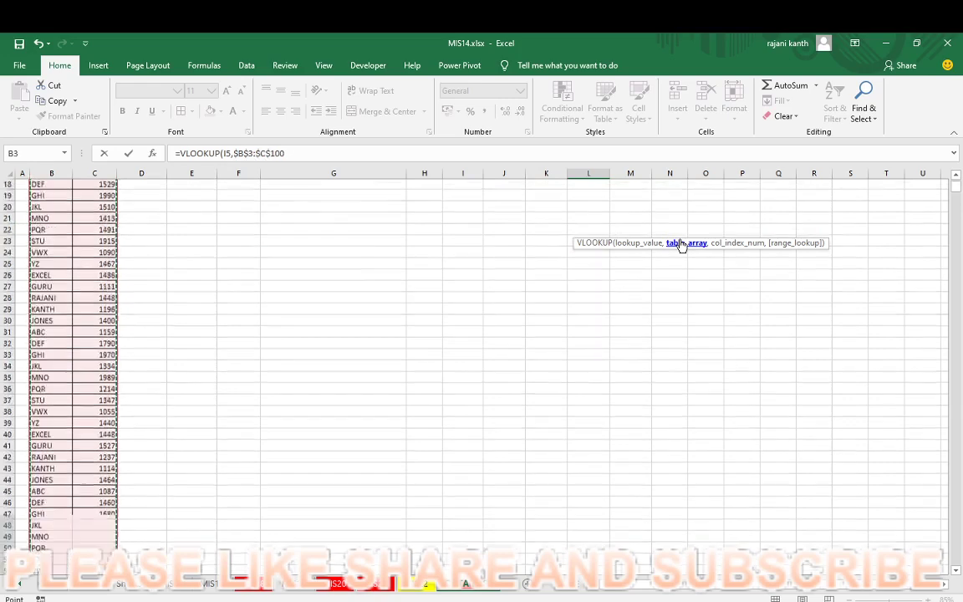
type(",")
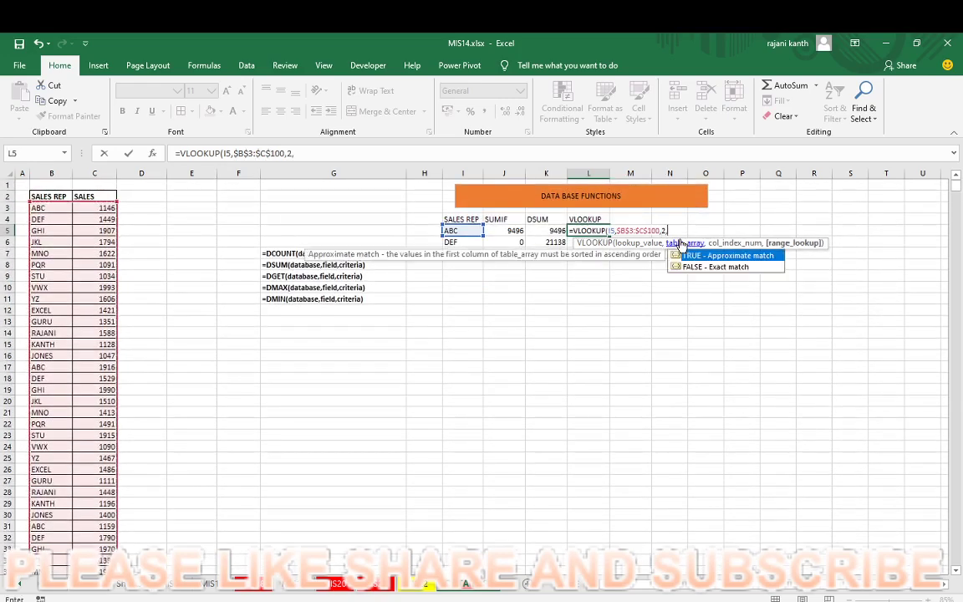
type("0)")
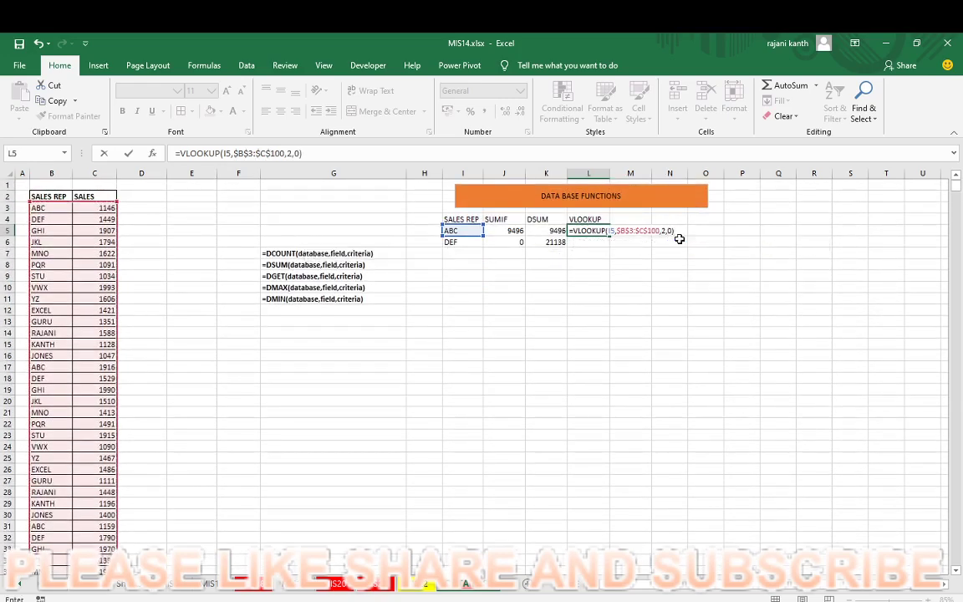
key("Return")
Enter a first DGET in L6 over B2:C100 with field C2 and criteria I4:I5
type("=")
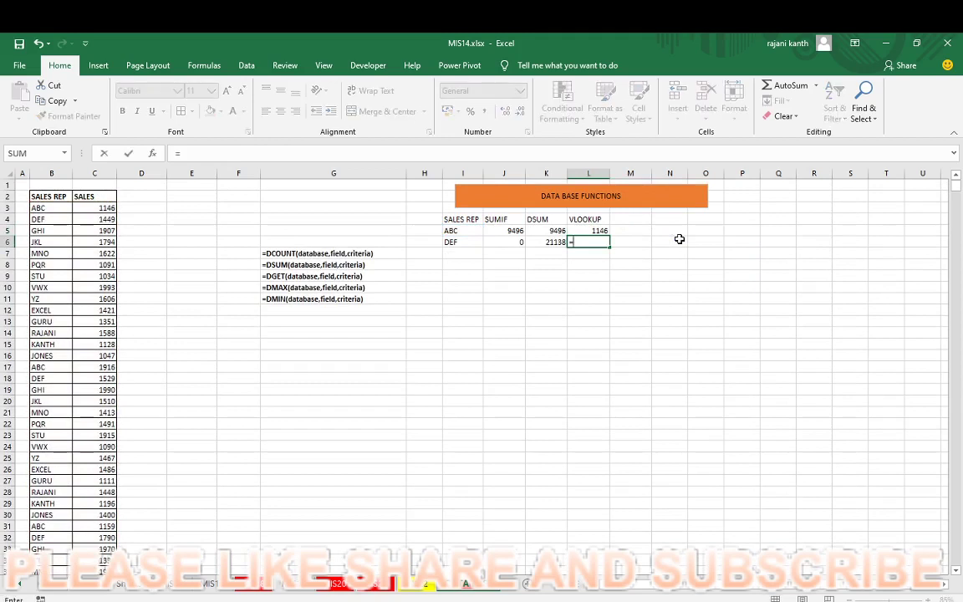
type("DGET(")
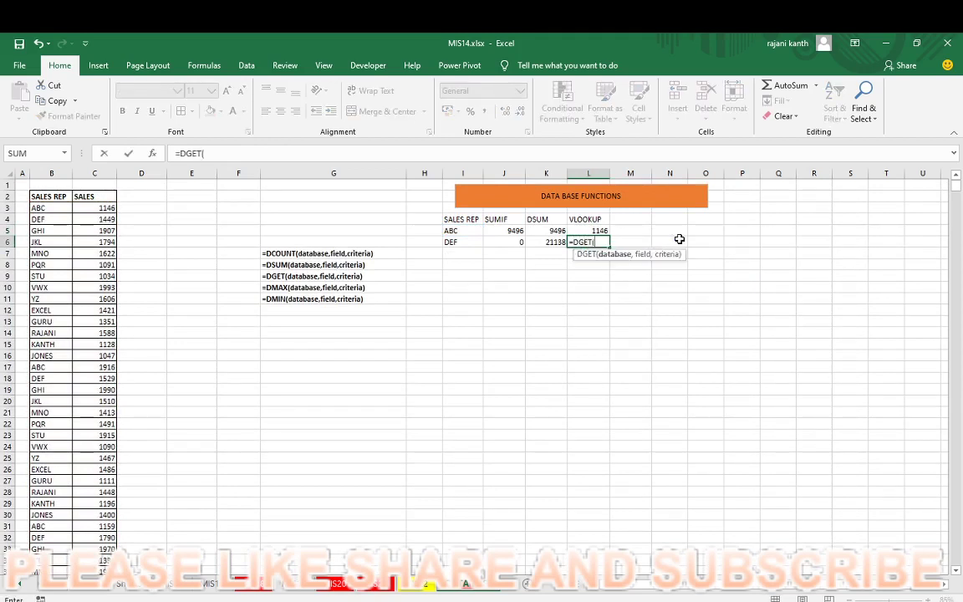
key("Left")
key("Left")
key("Left")
key("Left")
key("Left")
key("Left")
key("Left")
key("Left")
key("Left")
key("Left")
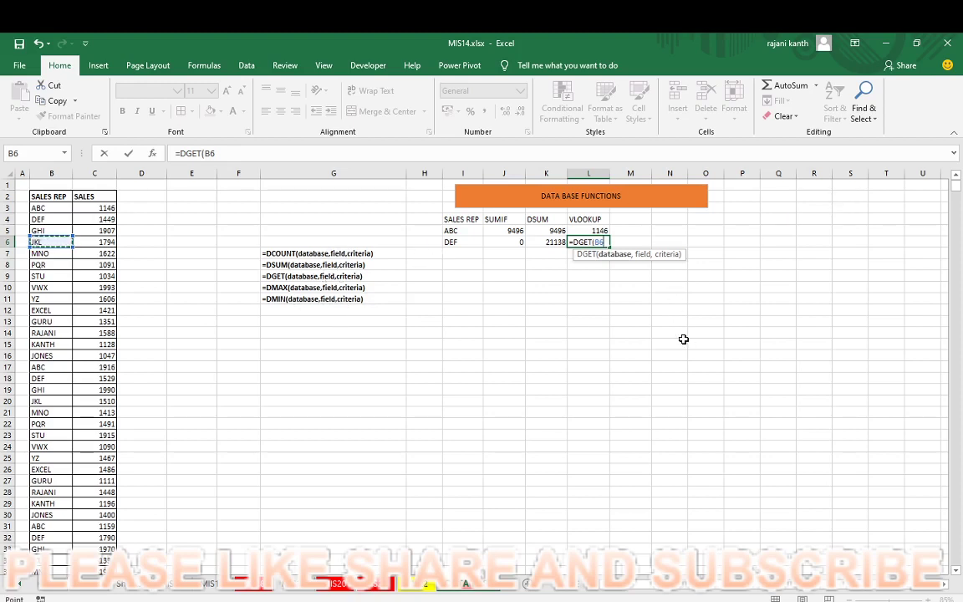
key("Up")
key("Up")
key("Up")
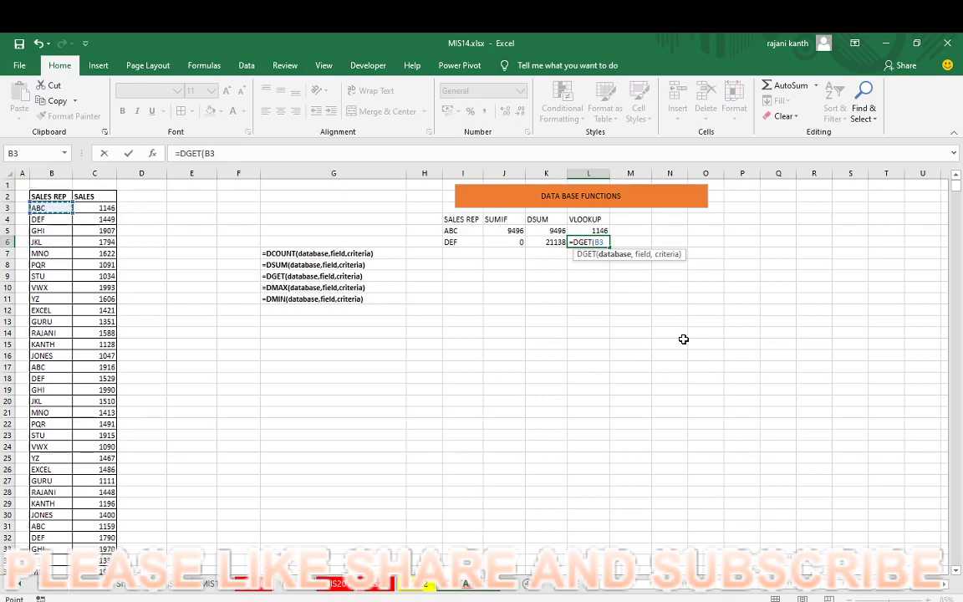
key("shift+Right")
key("ctrl+shift+Down")
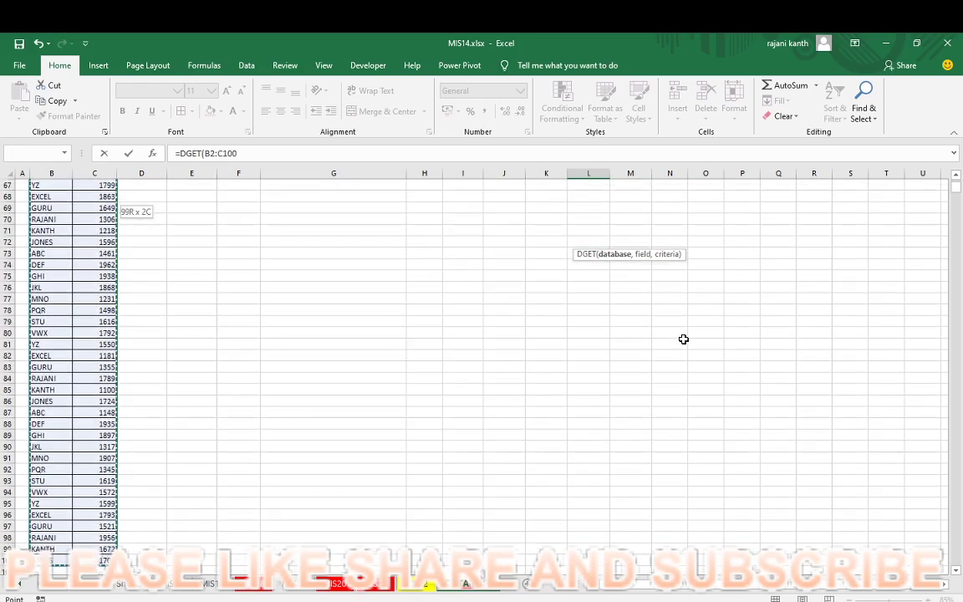
type(",")
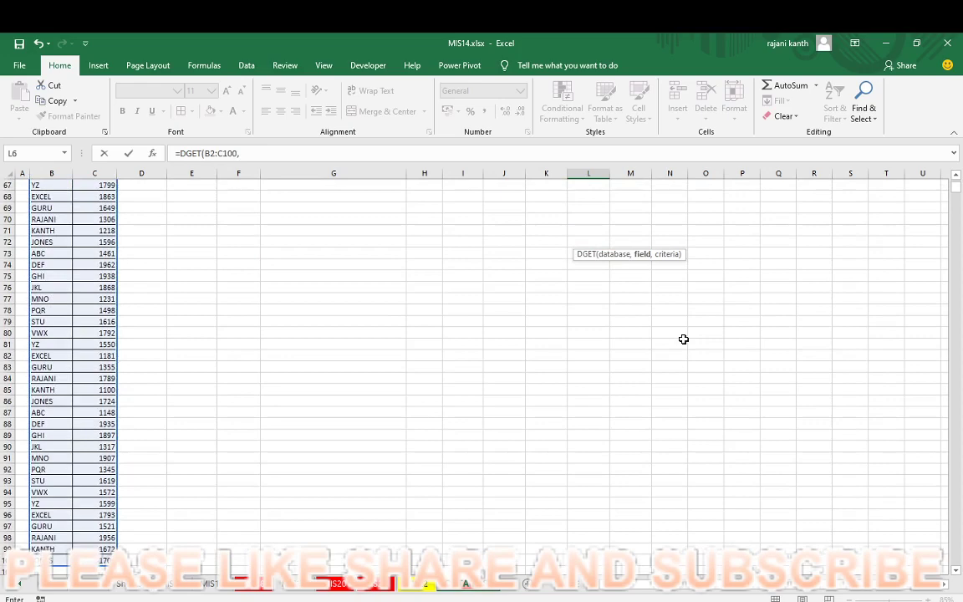
scroll(683, 339, "up", 11)
scroll(683, 339, "up", 11)
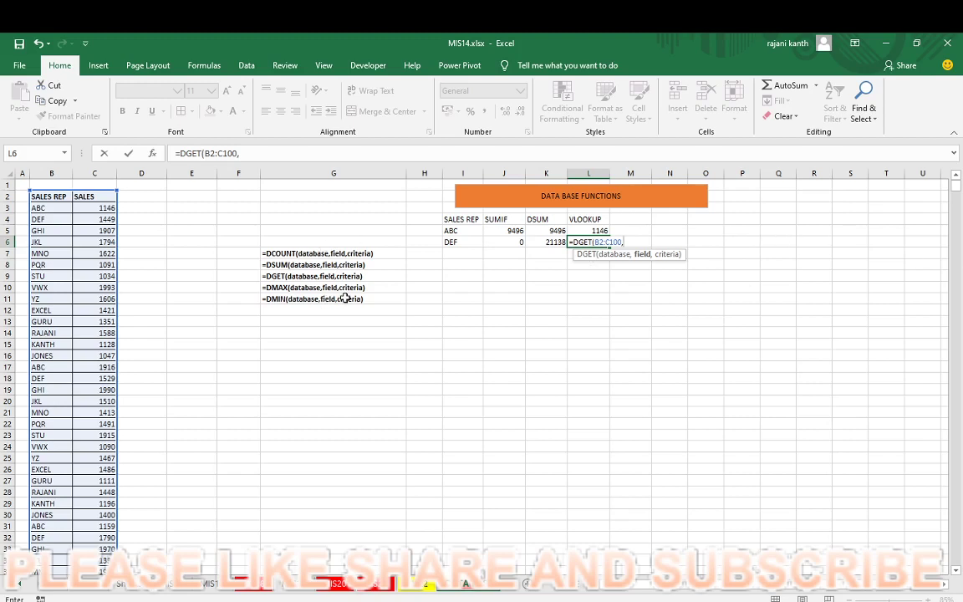
left_click(93, 194)
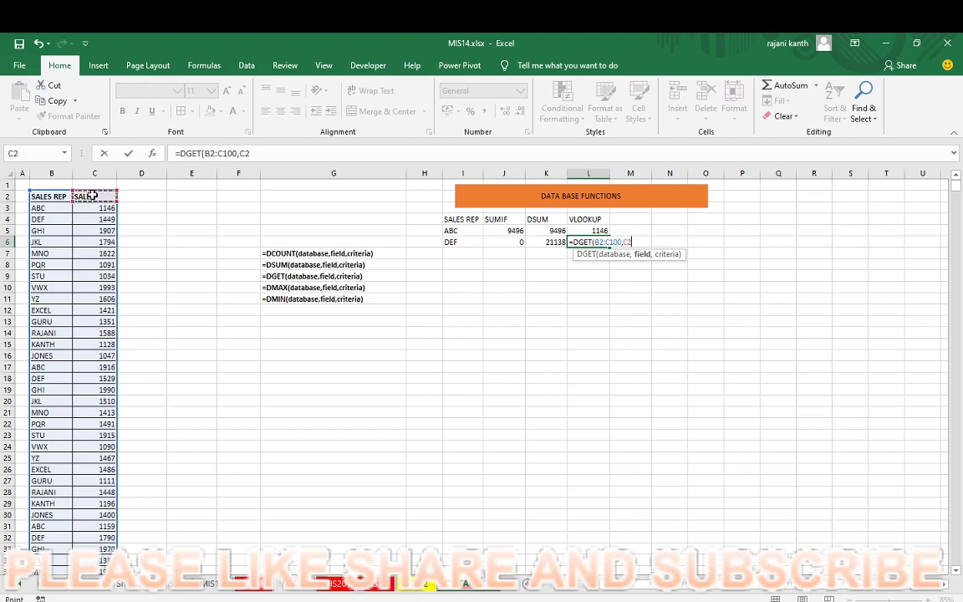
type(",")
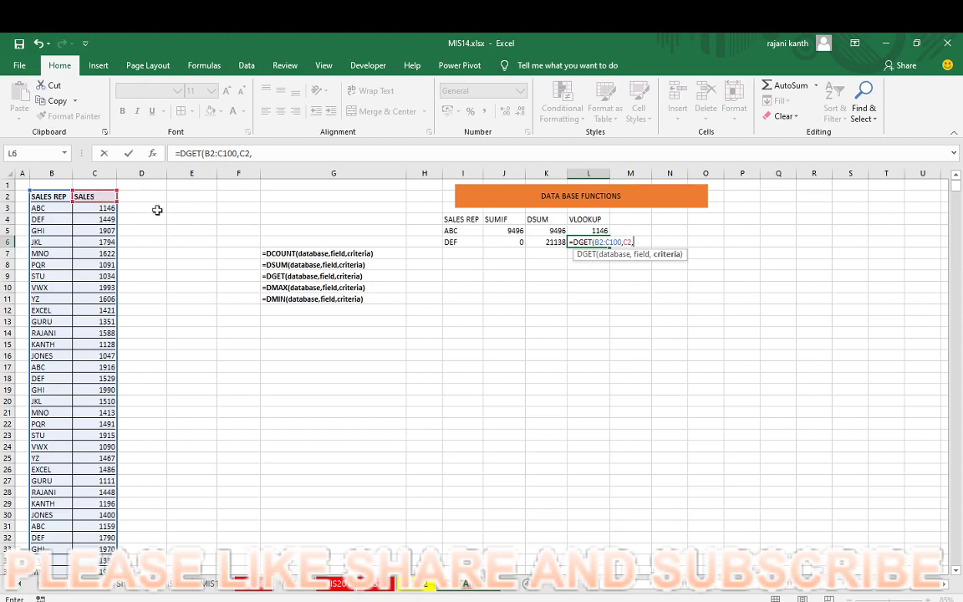
left_click(470, 230)
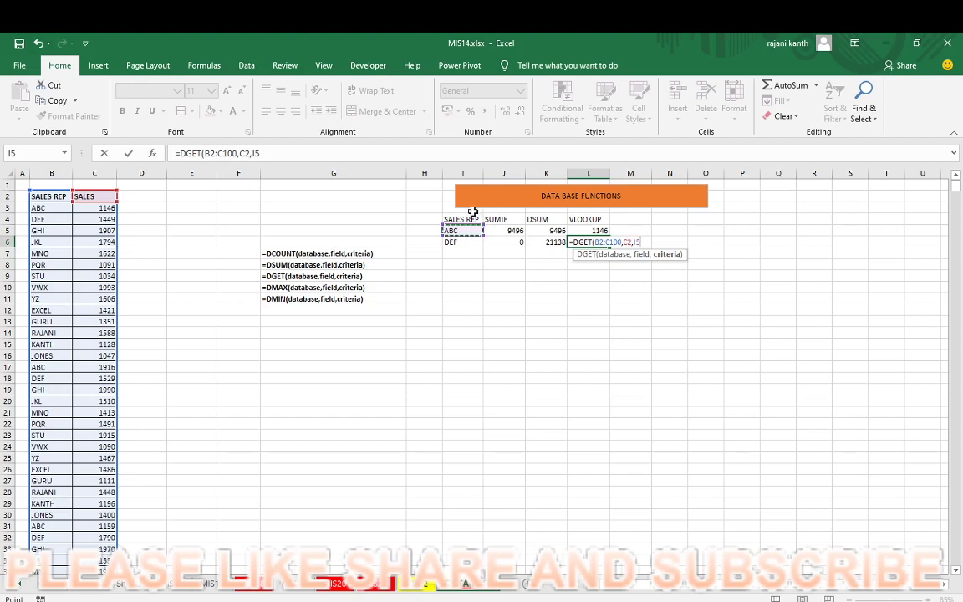
left_click_drag(462, 219, 468, 227)
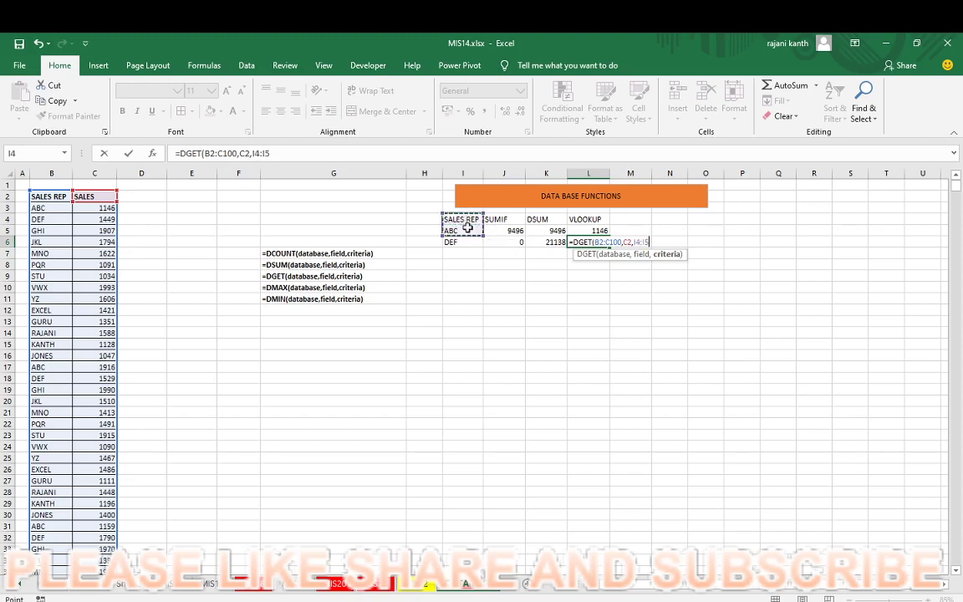
type(")")
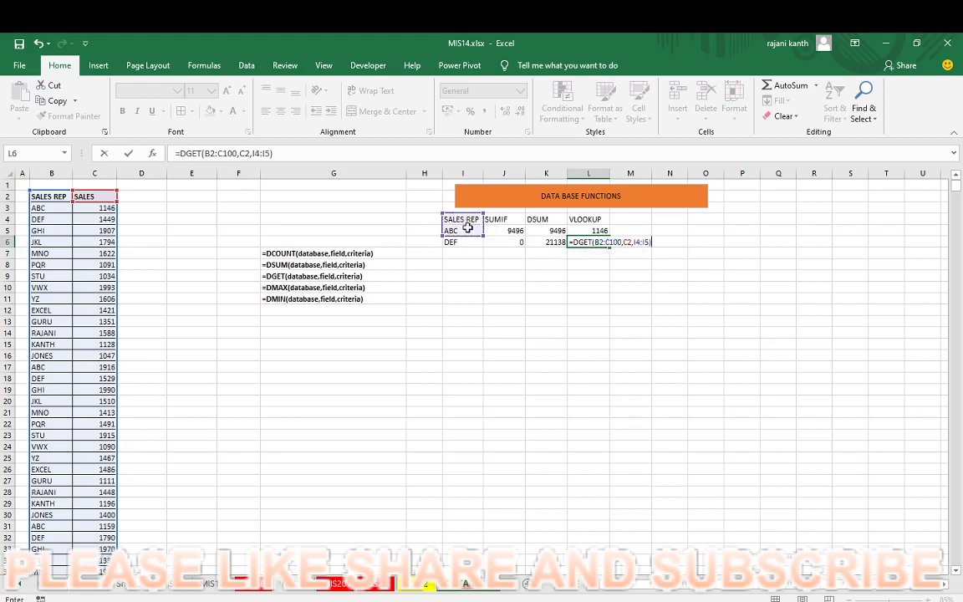
key("ctrl+Return")
Rewrite L6's DGET arguments as $B$2:$C$100, field C2, criteria I4:I5
key("F2")
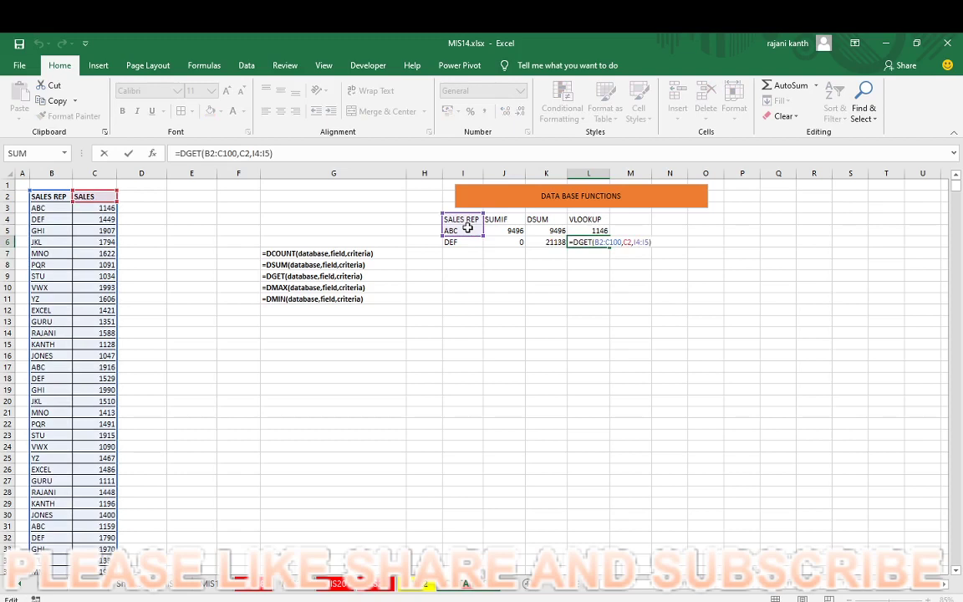
left_click_drag(652, 242, 571, 239)
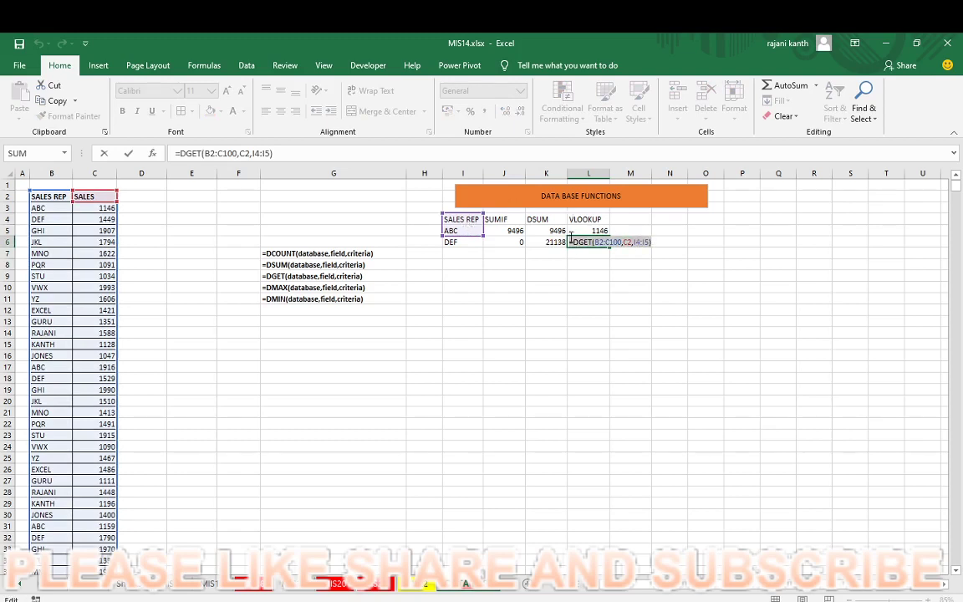
type("D")
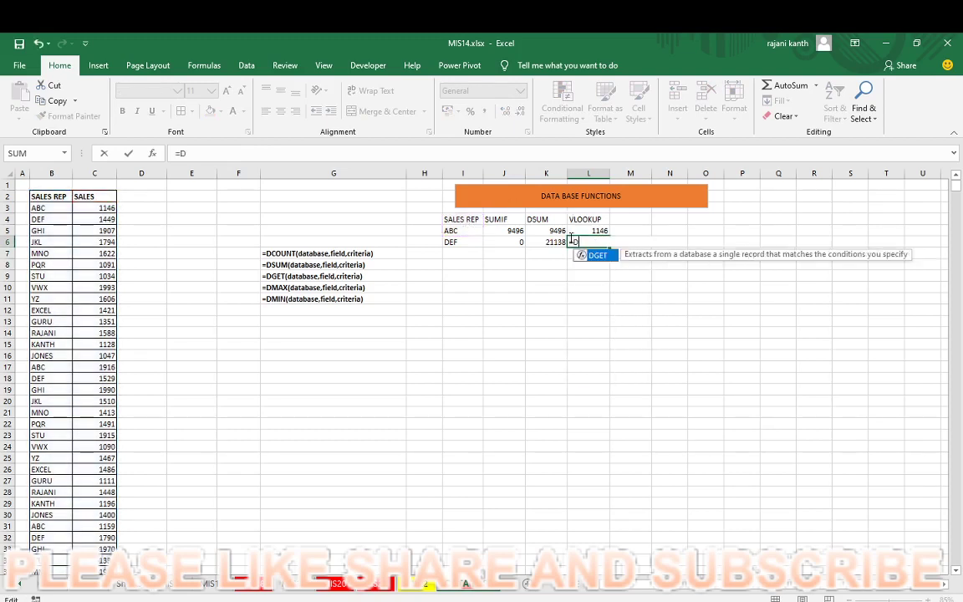
type("GET(")
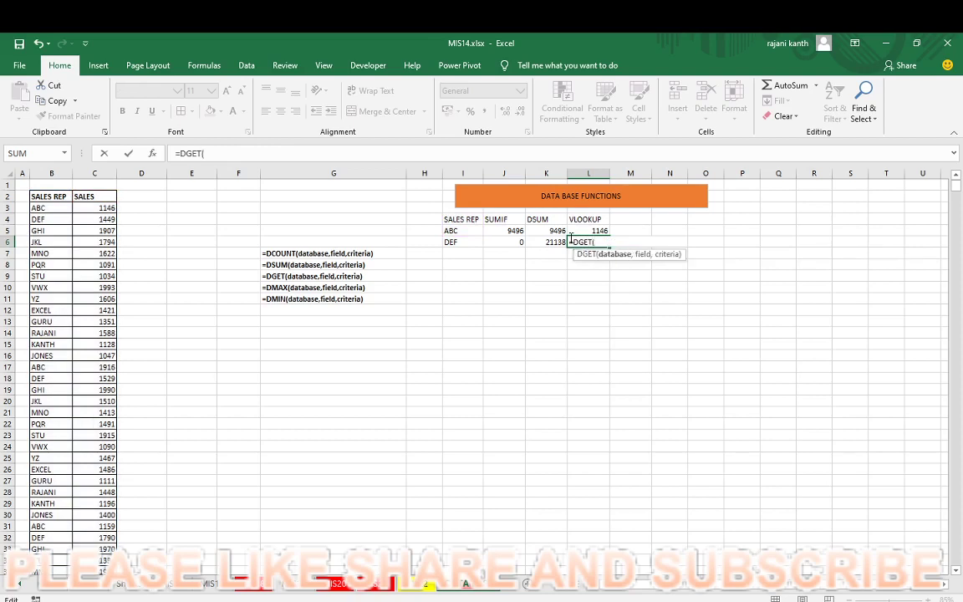
key("Left")
key("Right")
key("Left")
key("Left")
key("Left")
key("Left")
key("Left")
key("Left")
key("Left")
key("Left")
key("Left")
key("Left")
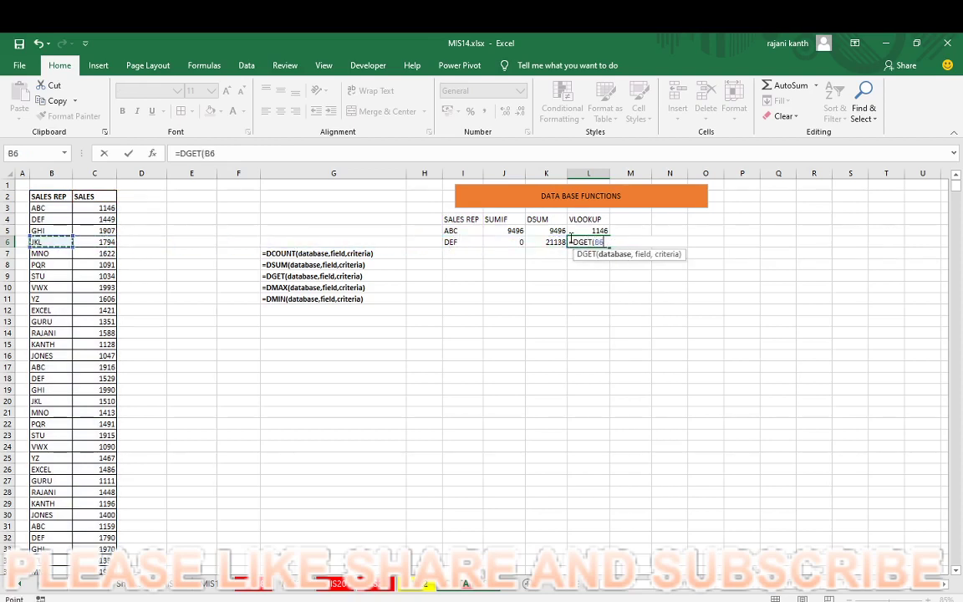
key("Up")
key("Up")
key("Up")
key("Up")
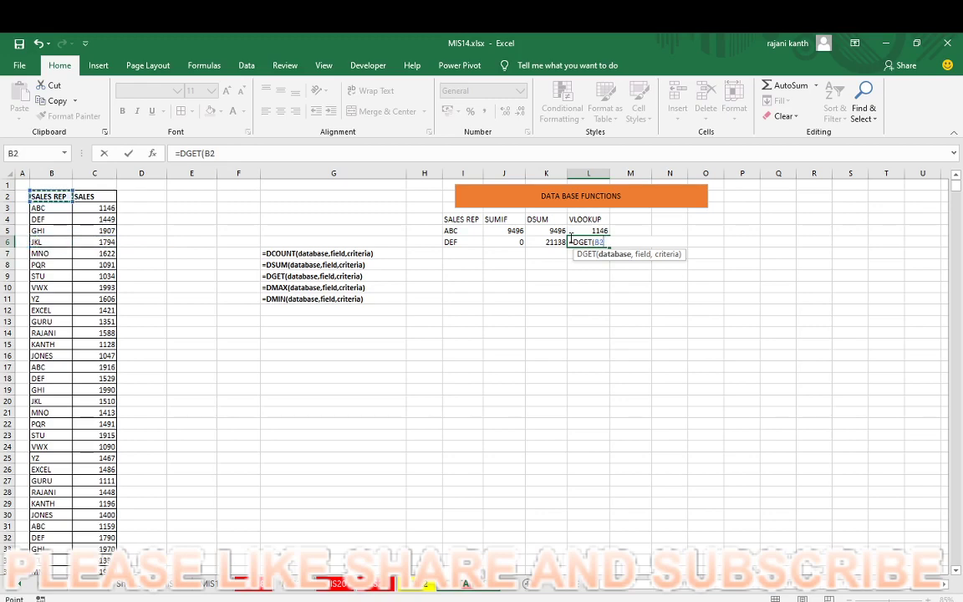
key("shift+Right")
key("ctrl+shift+Down")
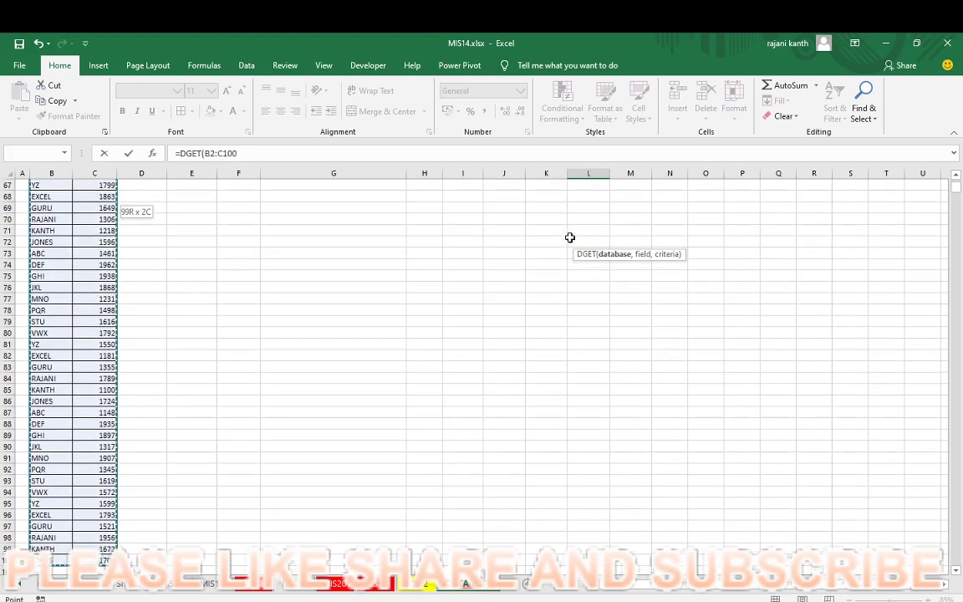
key("F4")
type(",")
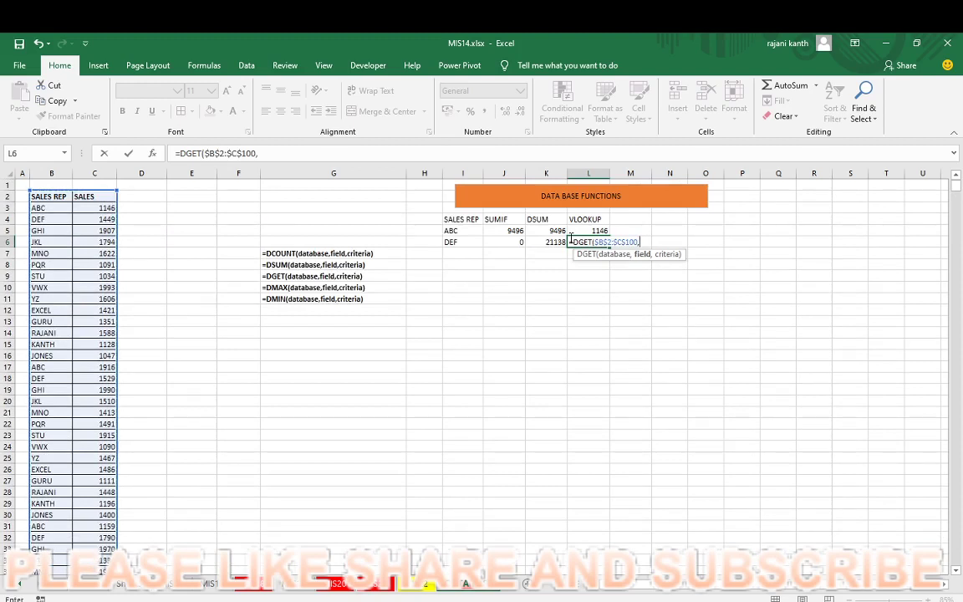
left_click(98, 196)
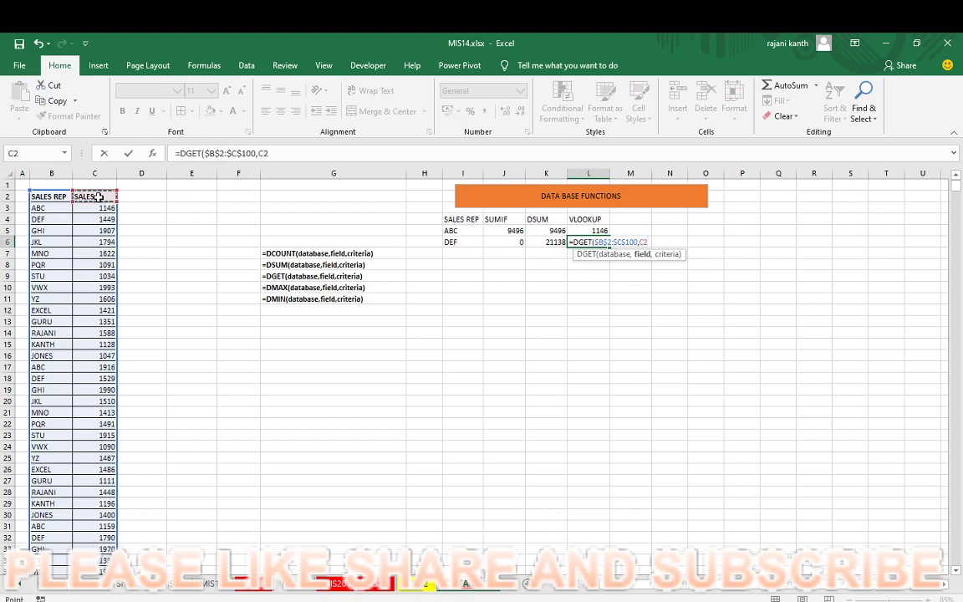
type(",")
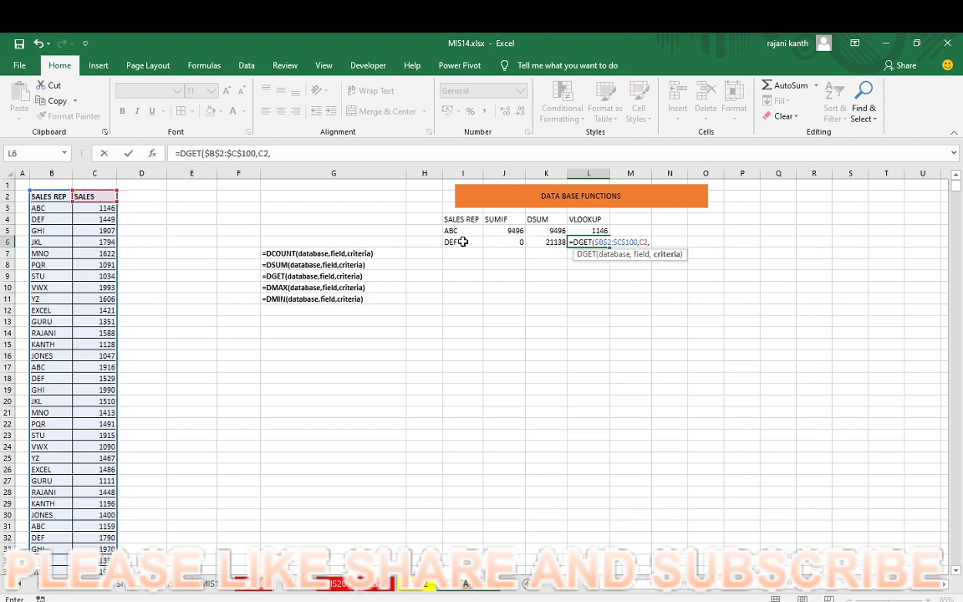
left_click_drag(471, 220, 469, 228)
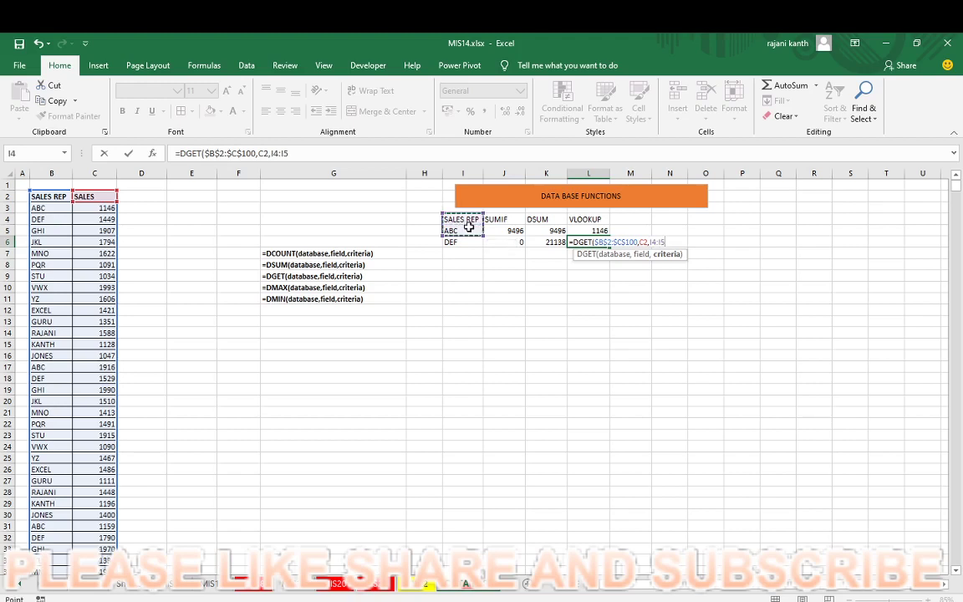
Commit the DGET in L6 and rename the I4 criteria header to SALES
key("Return")
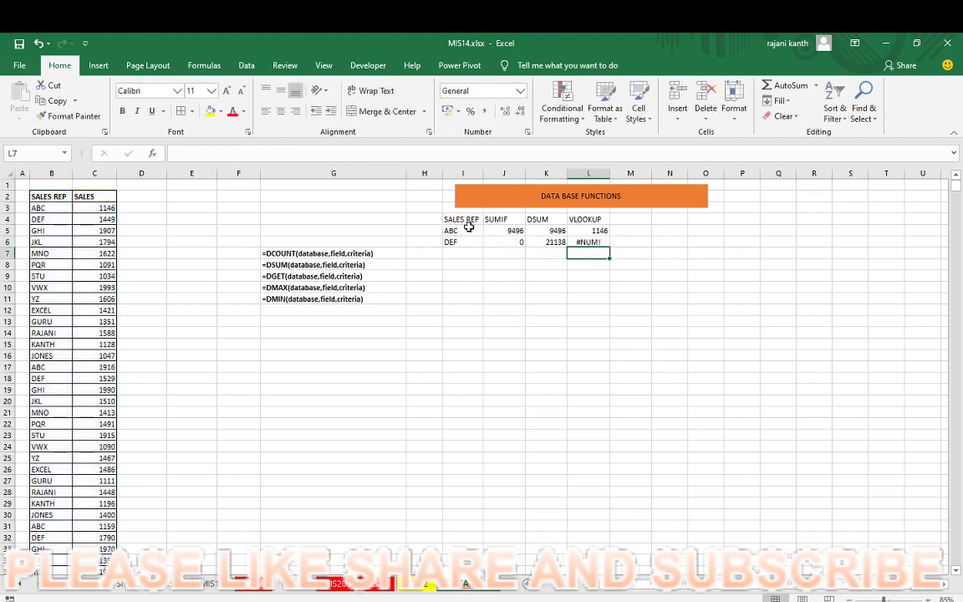
left_click(473, 221)
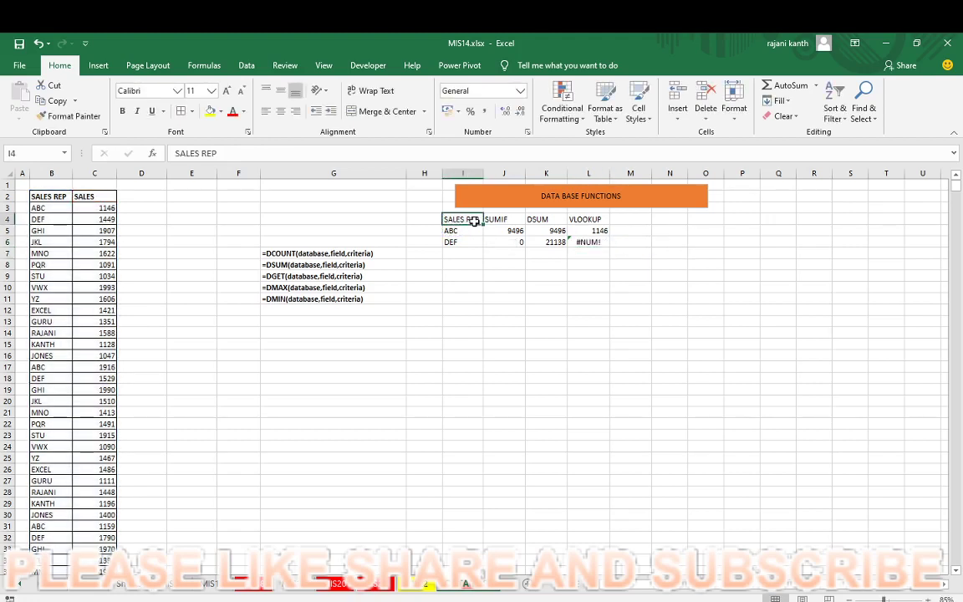
type("SALES")
key("Return")
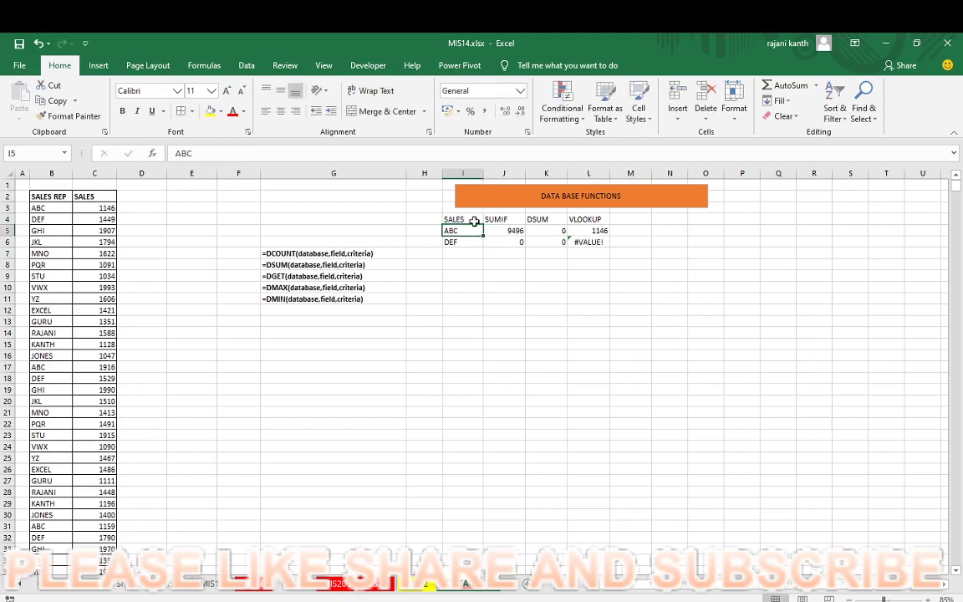
Inspect L6's DGET formula and compare the I4 header with C2's SALES header
left_click(601, 243)
key("F2")
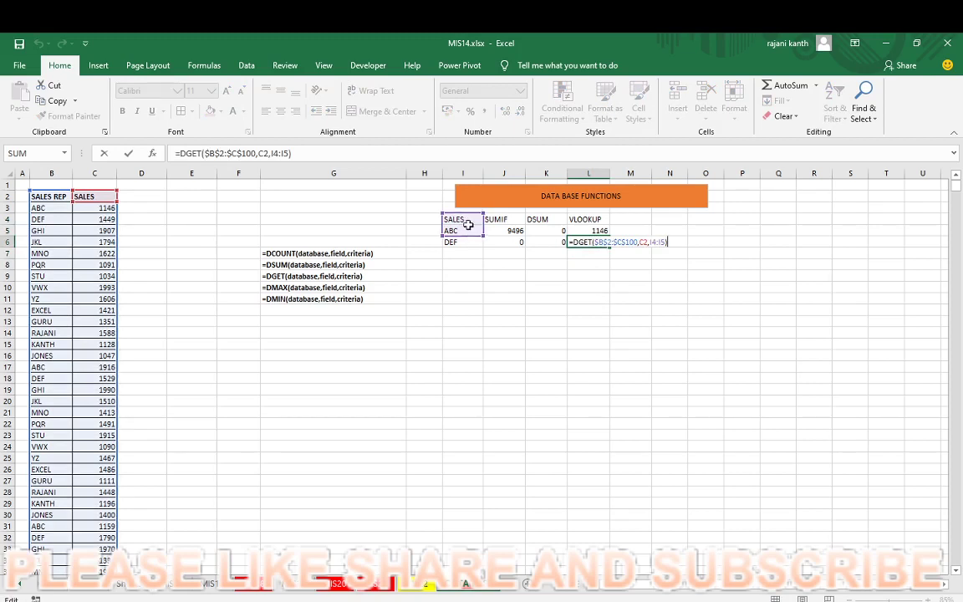
key("Escape")
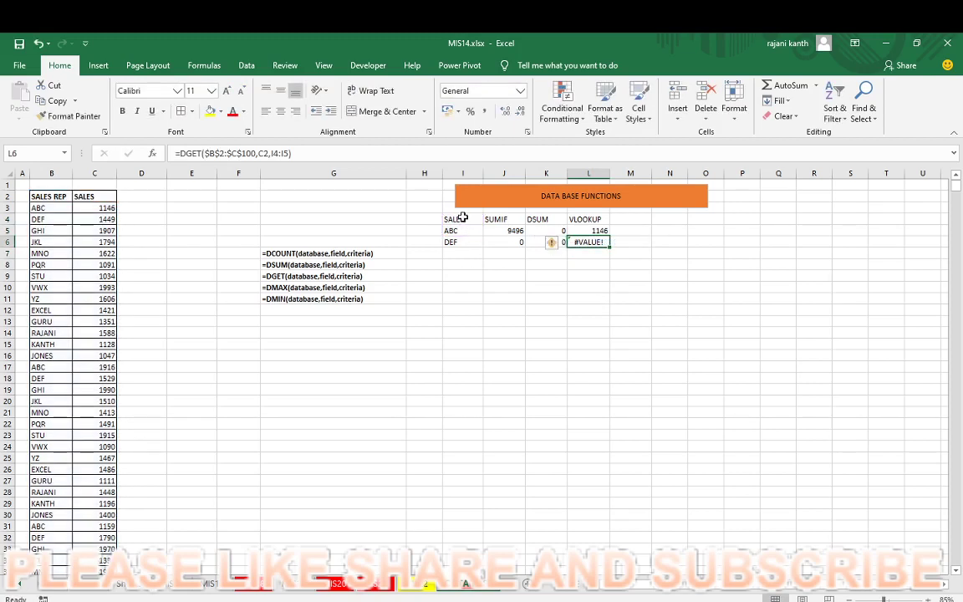
left_click(456, 219)
left_click(96, 195)
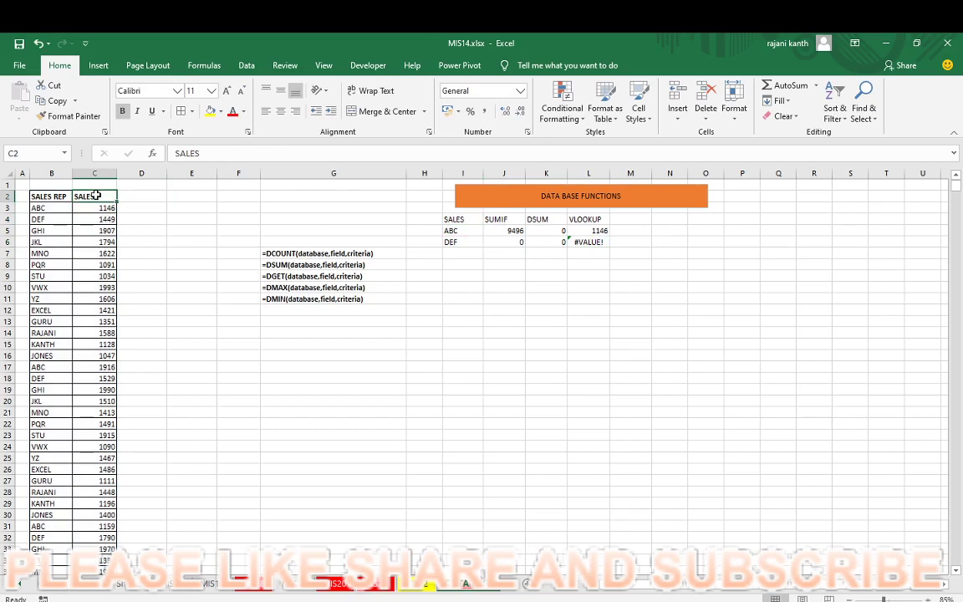
left_click(468, 221)
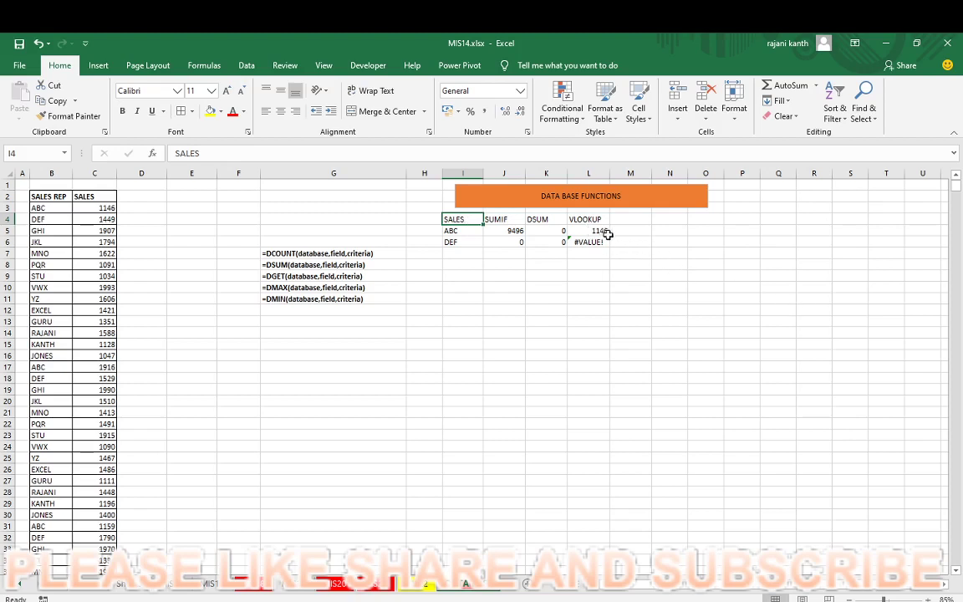
Type the criteria block SALES REP in I9 and ABC in I10
left_click(474, 280)
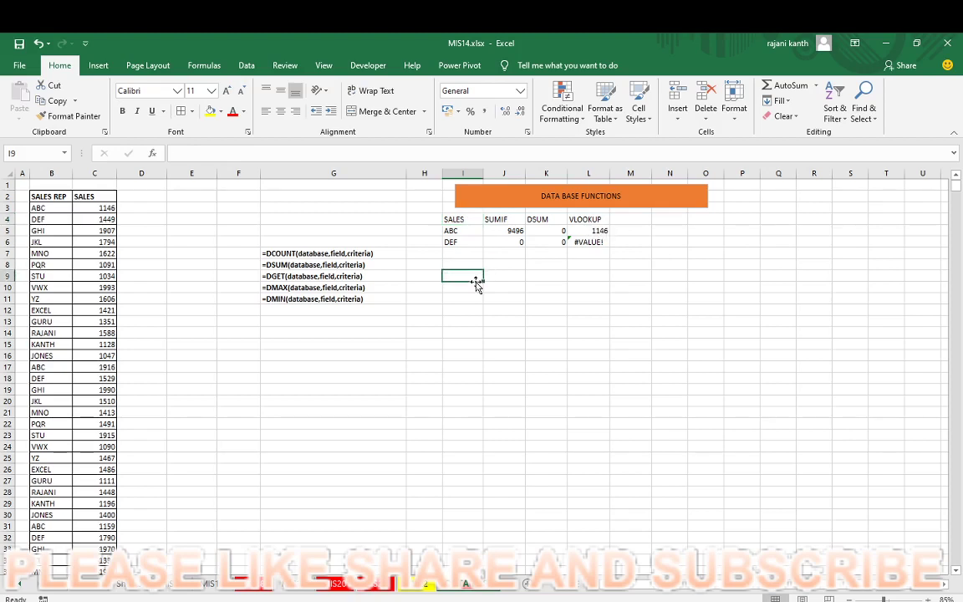
type("SALES RE")
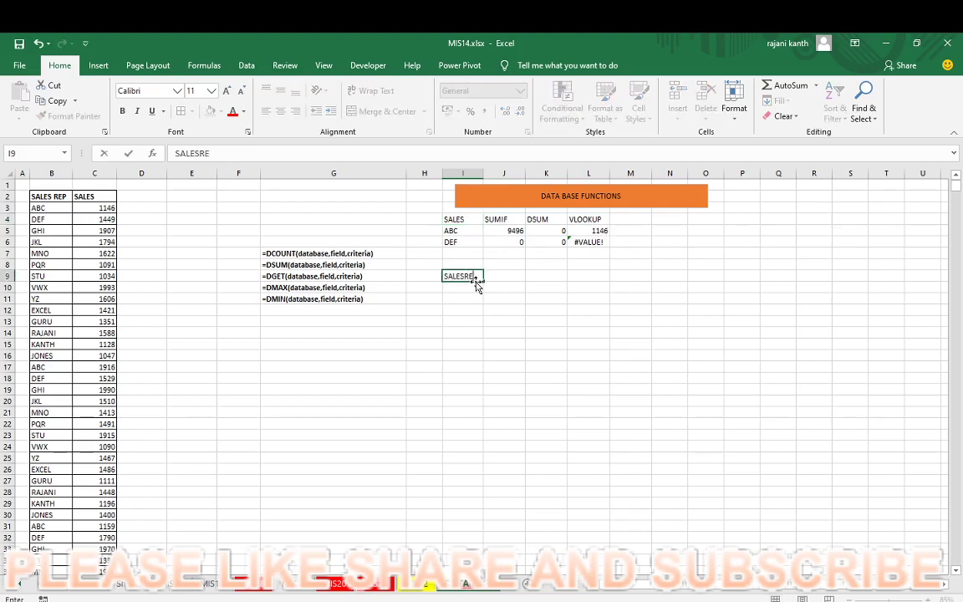
key("BackSpace")
key("BackSpace")
type("REP")
key("Return")
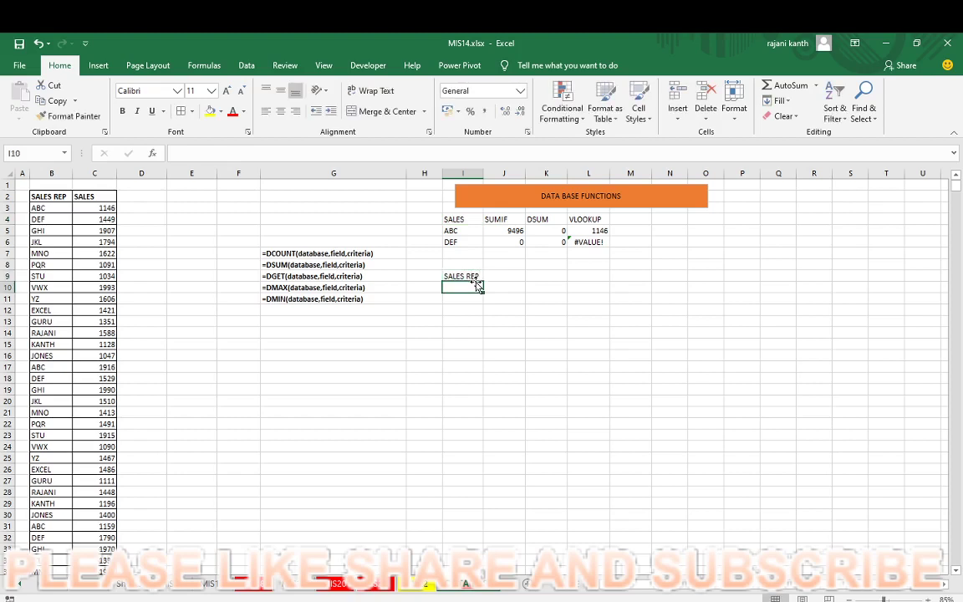
type("ABC")
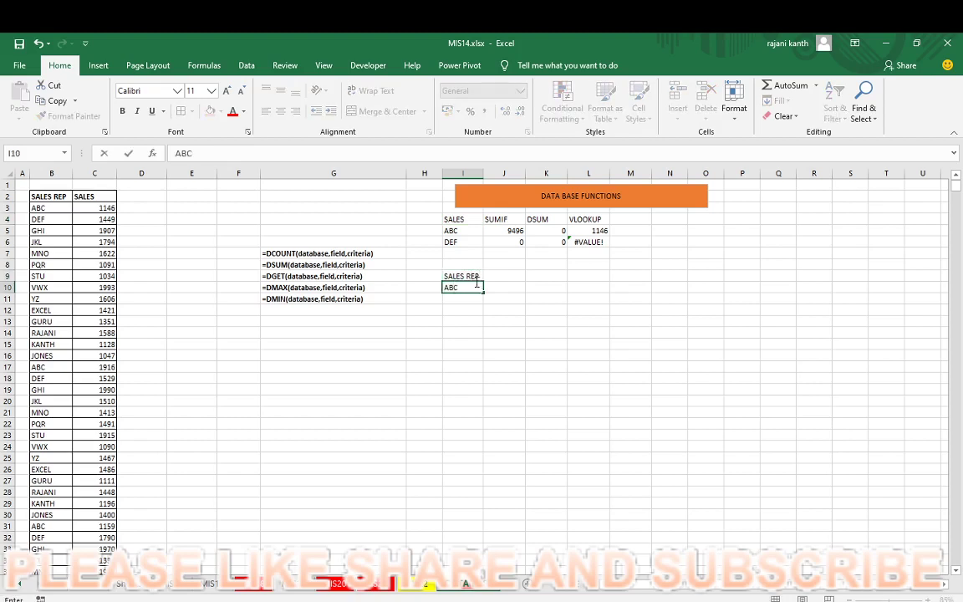
key("Tab")
Start a DGET in J10 with the absolute database $B$2:$C$100
type("=")
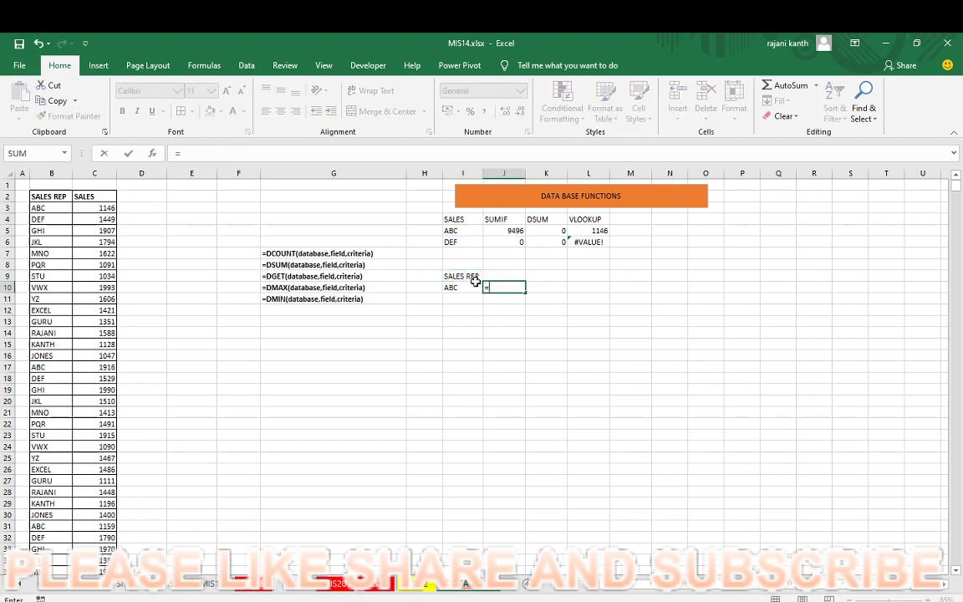
type("DGET(")
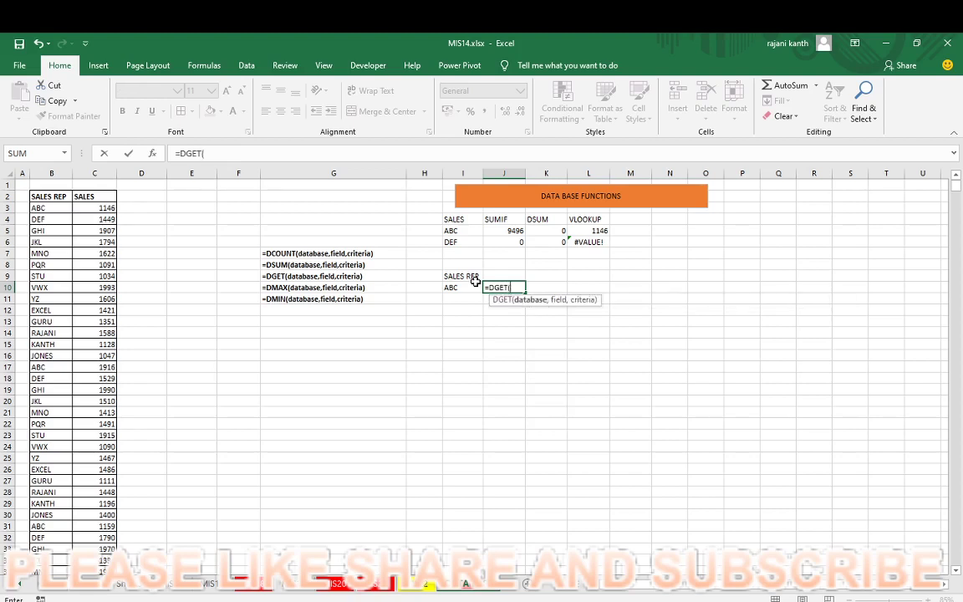
key("Left")
key("Left")
key("Left")
key("Left")
key("Left")
key("Left")
key("Left")
key("Left")
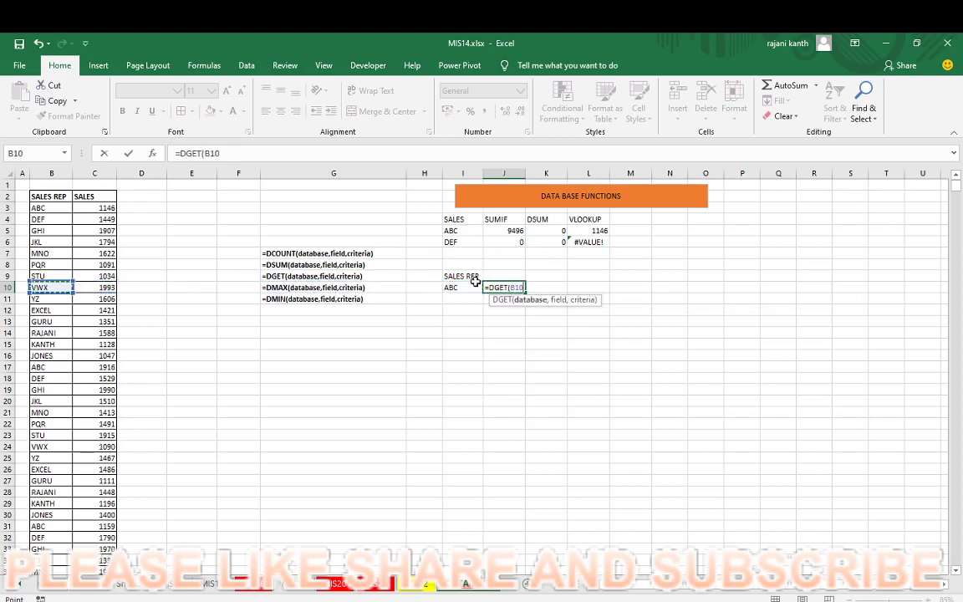
key("Up")
key("Up")
key("Up")
key("Right")
key("Left")
key("shift+Right")
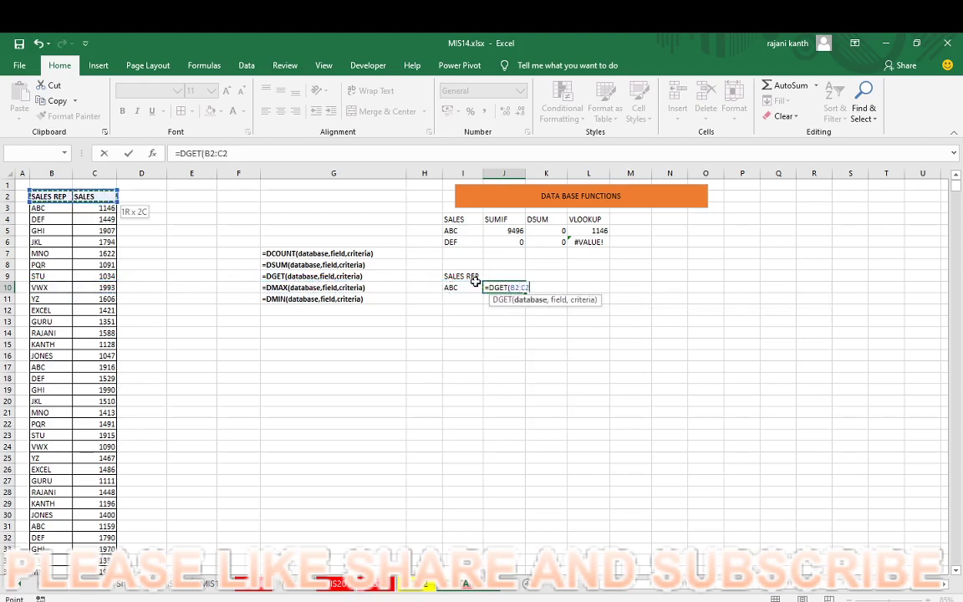
key("ctrl+shift+Down")
key("F4")
type(",")
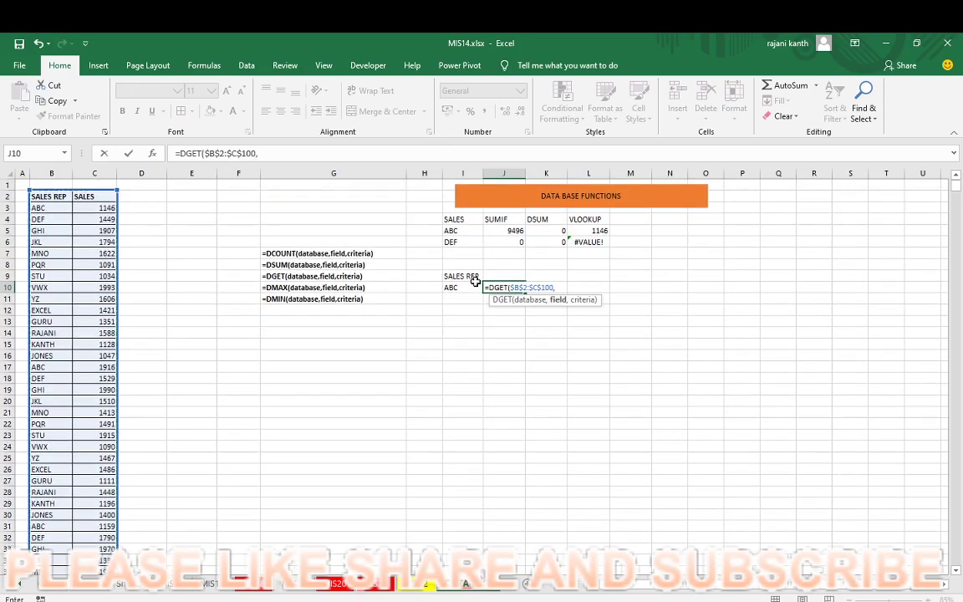
Complete J10's DGET with field C2 and criteria I9:I10, returning #NUM!
left_click(478, 285)
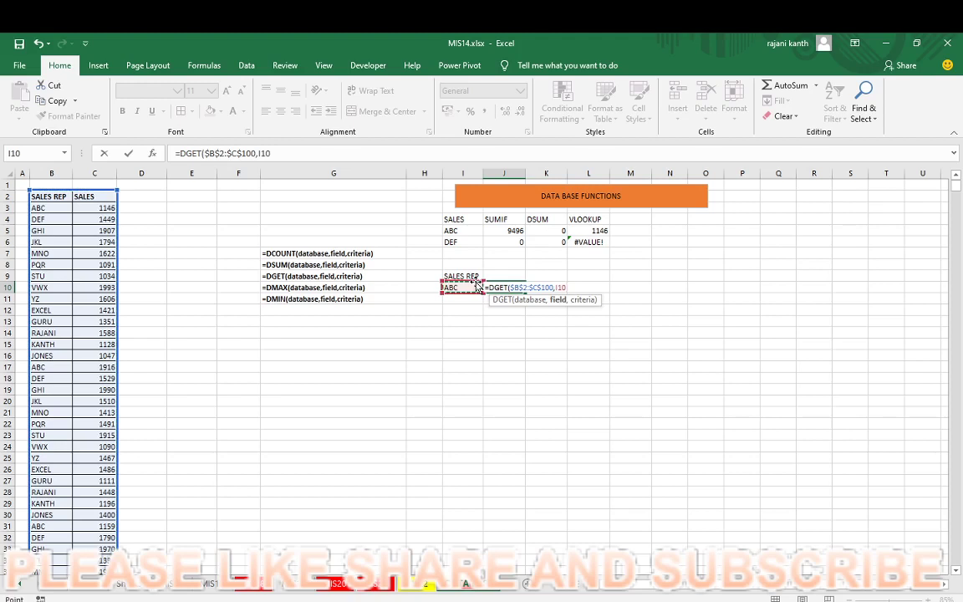
key("Left")
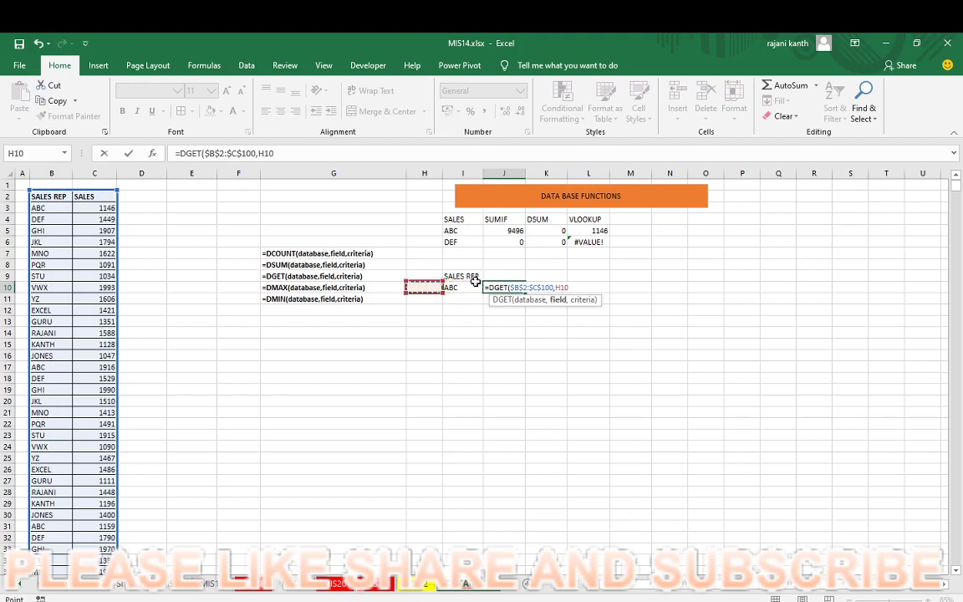
key("Left")
key("Left")
key("Left")
key("Left")
key("Left")
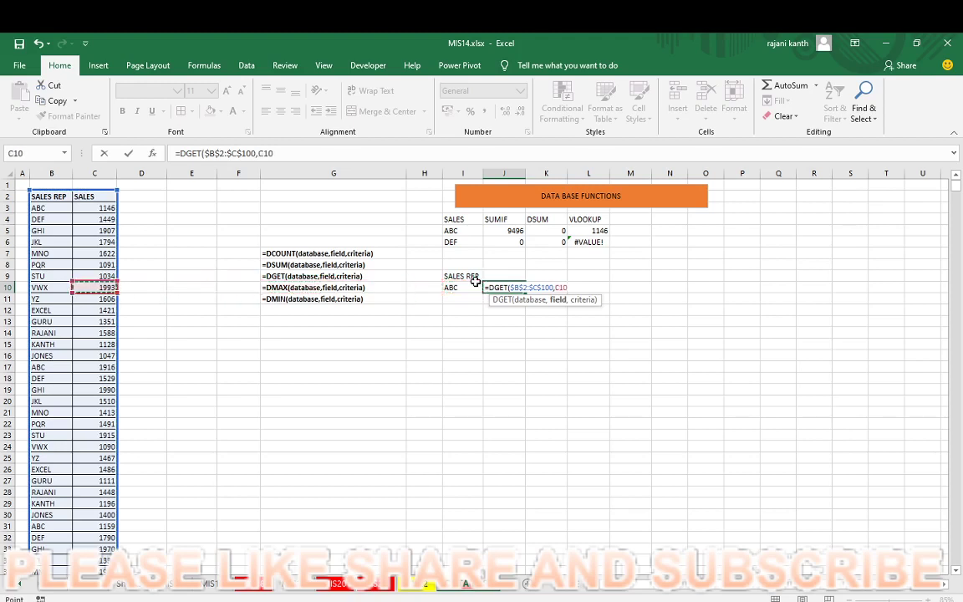
key("ctrl+Up")
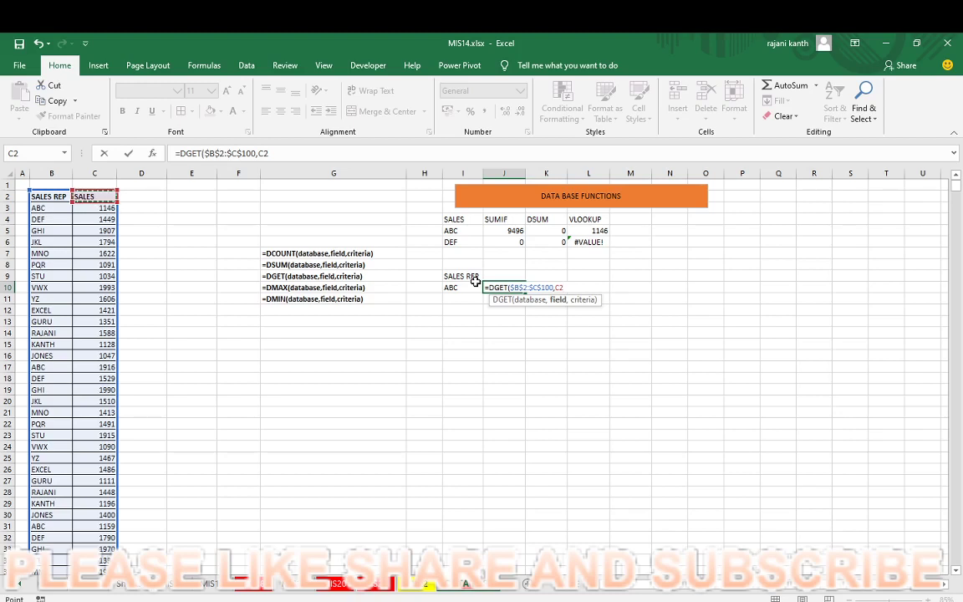
type(",")
left_click(478, 286)
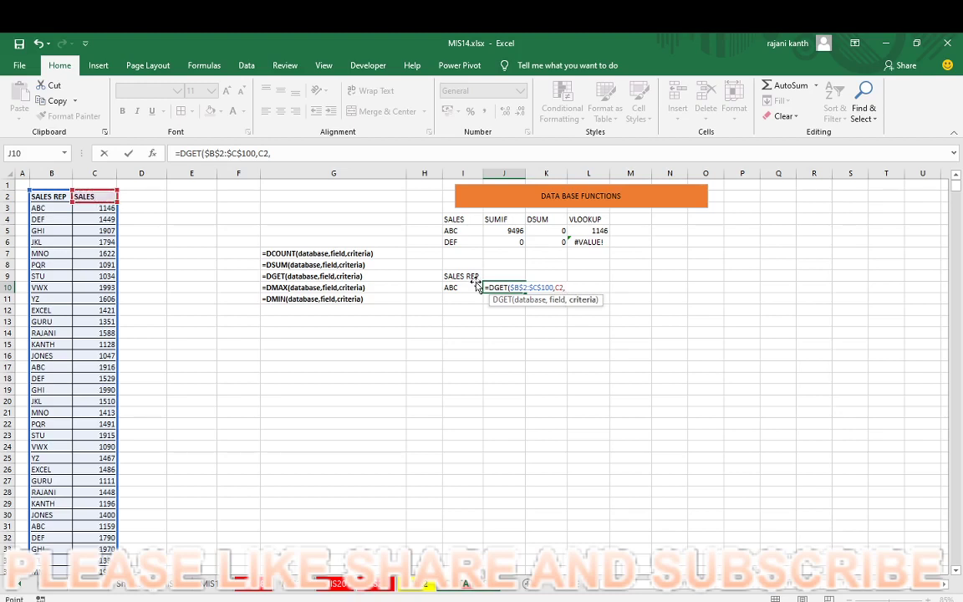
key("Up")
key("shift+Down")
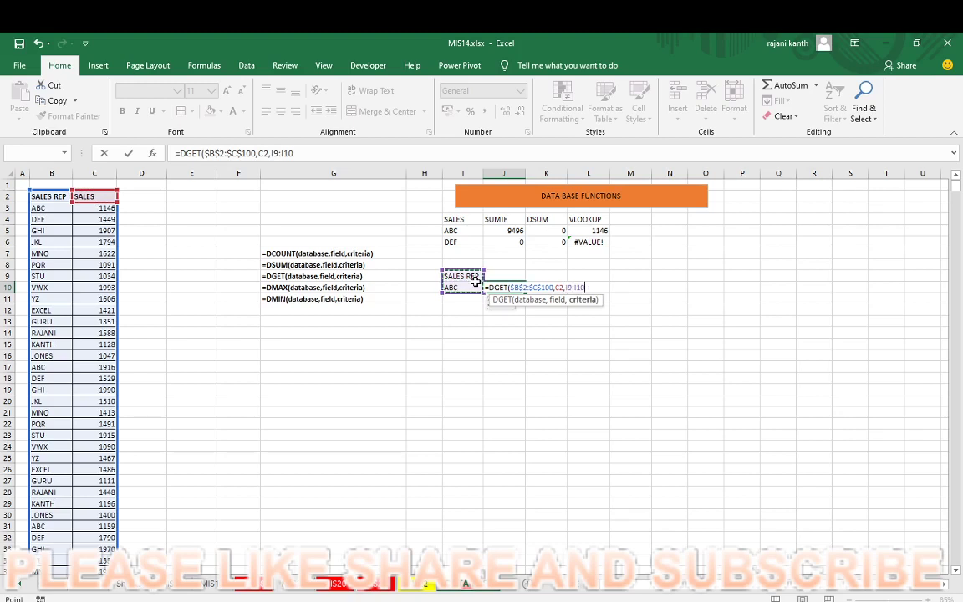
key("Return")
key("Up")
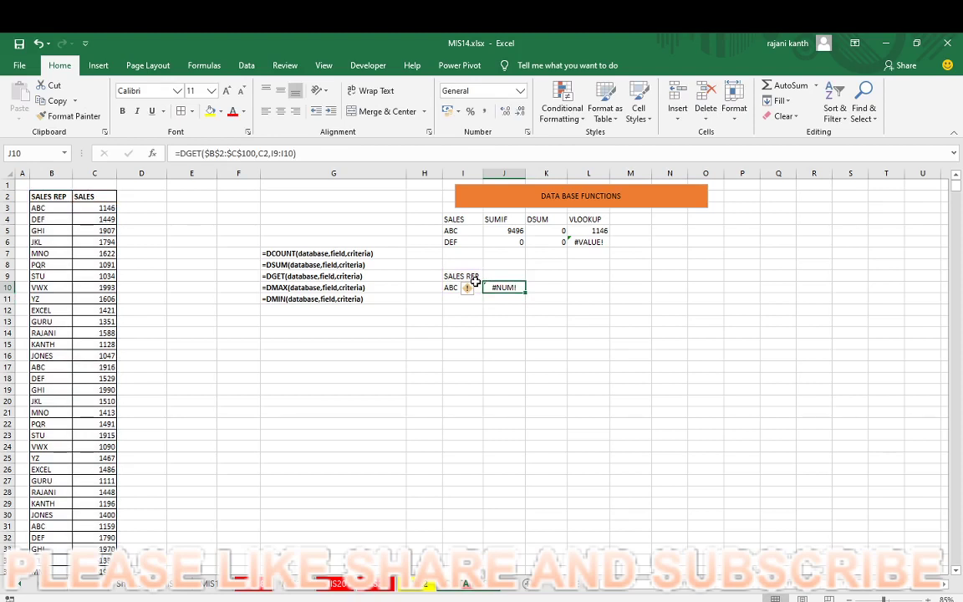
Type SALES in J9 and shorten the I9 criteria heading to SALES
left_click(503, 276)
type("S")
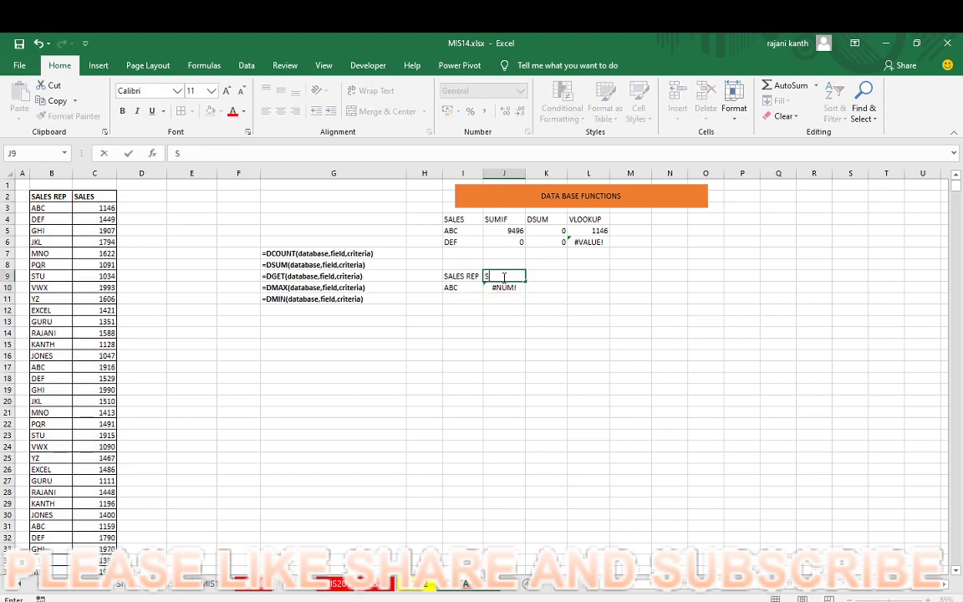
type("ALES")
key("Return")
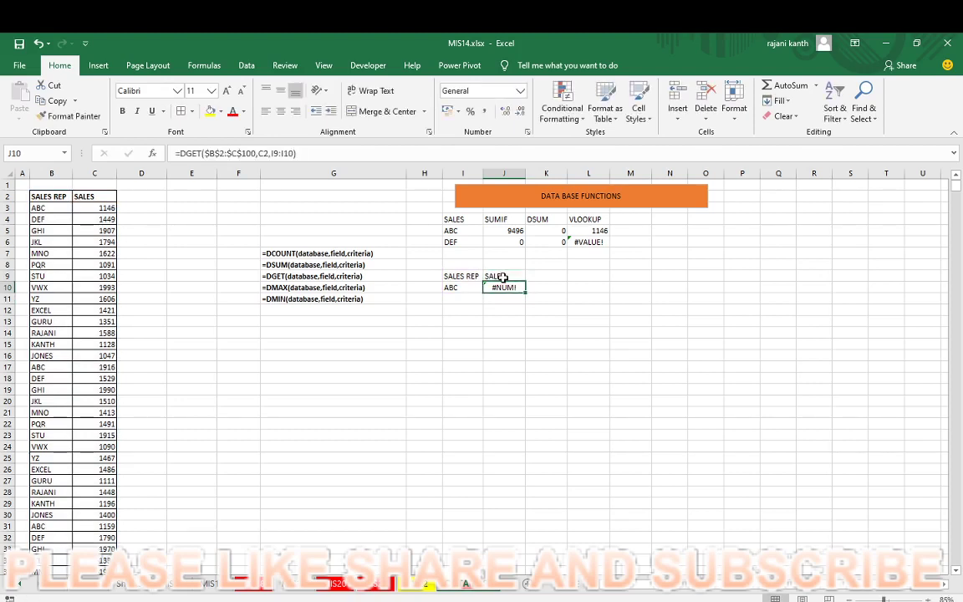
left_click(458, 274)
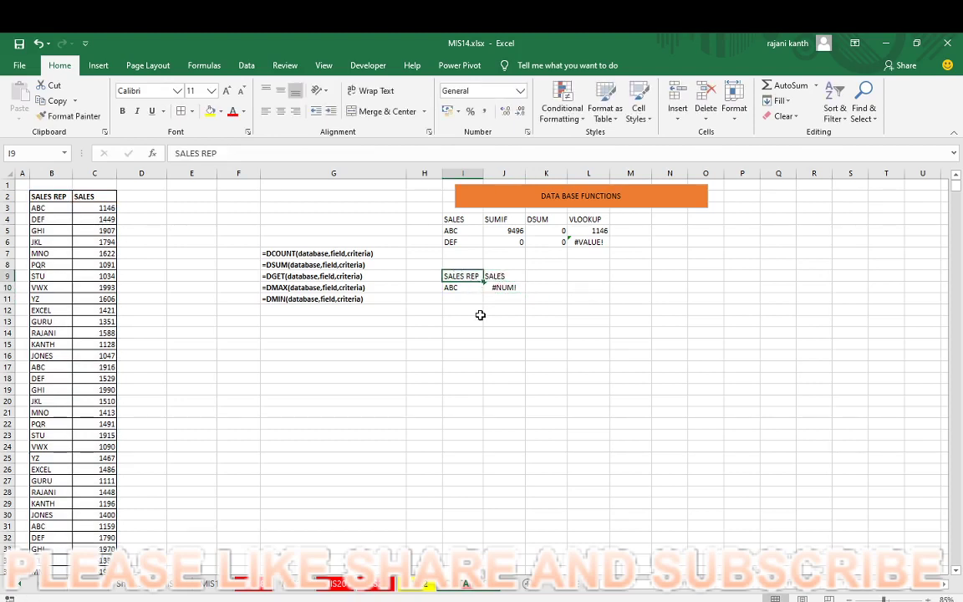
key("F2")
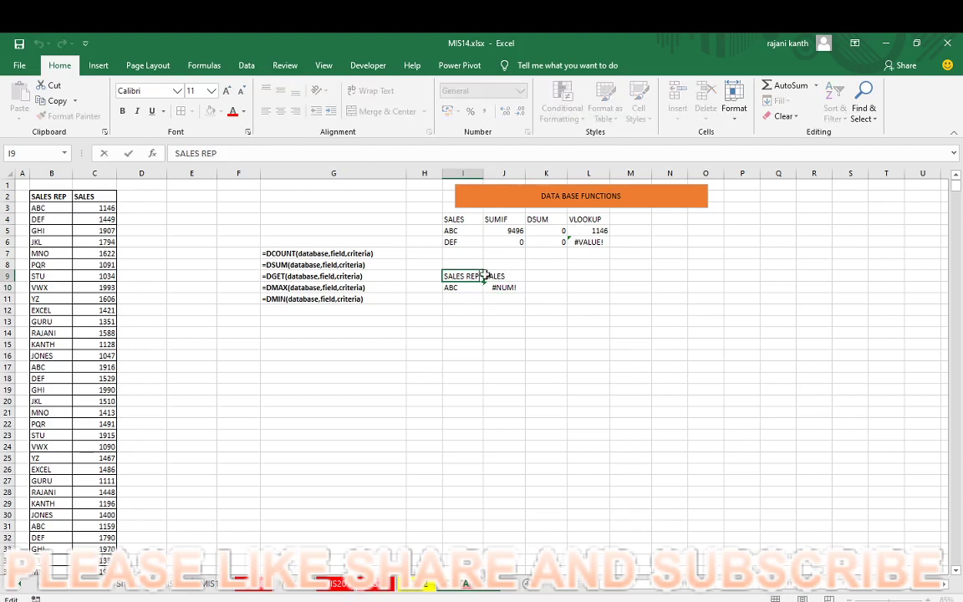
key("BackSpace")
key("Return")
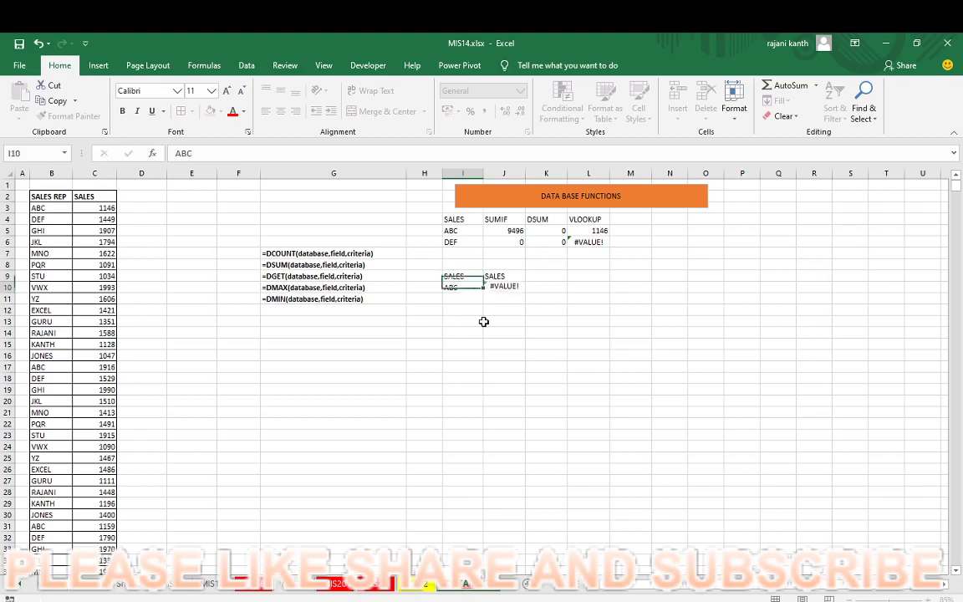
Reopen J10's DGET to inspect its field argument, now returning #VALUE!
key("Up")
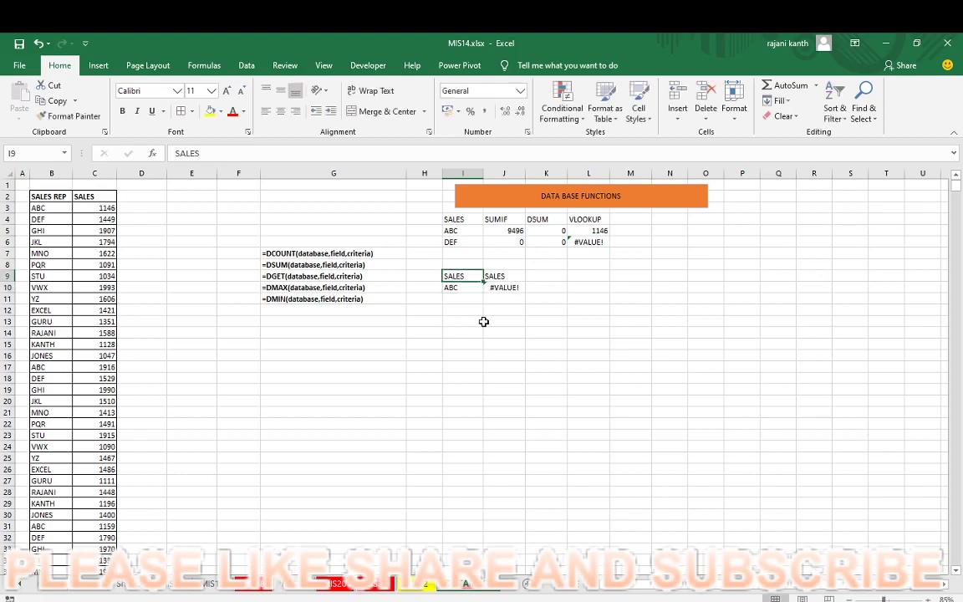
key("Down")
key("Right")
key("F2")
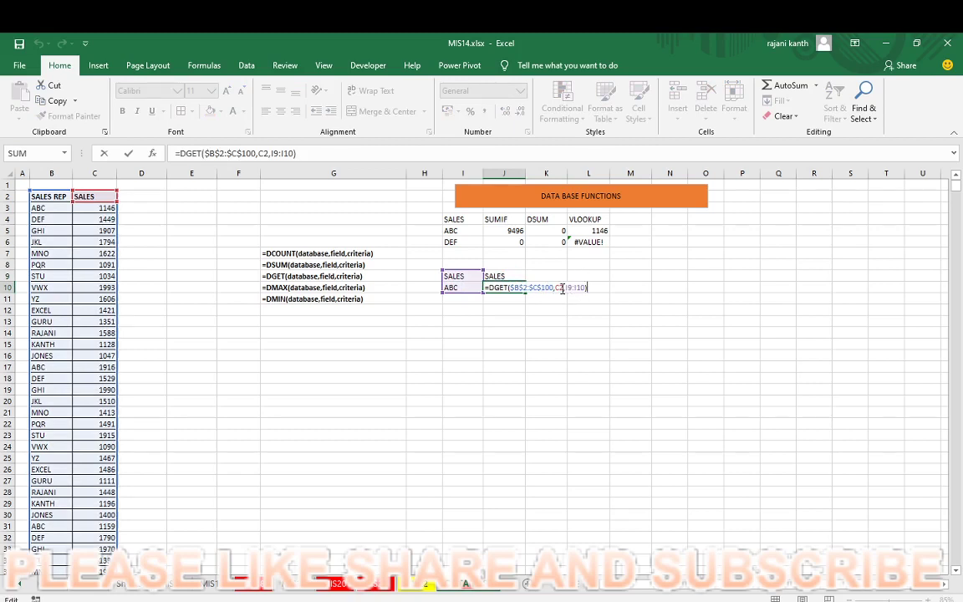
left_click(561, 288)
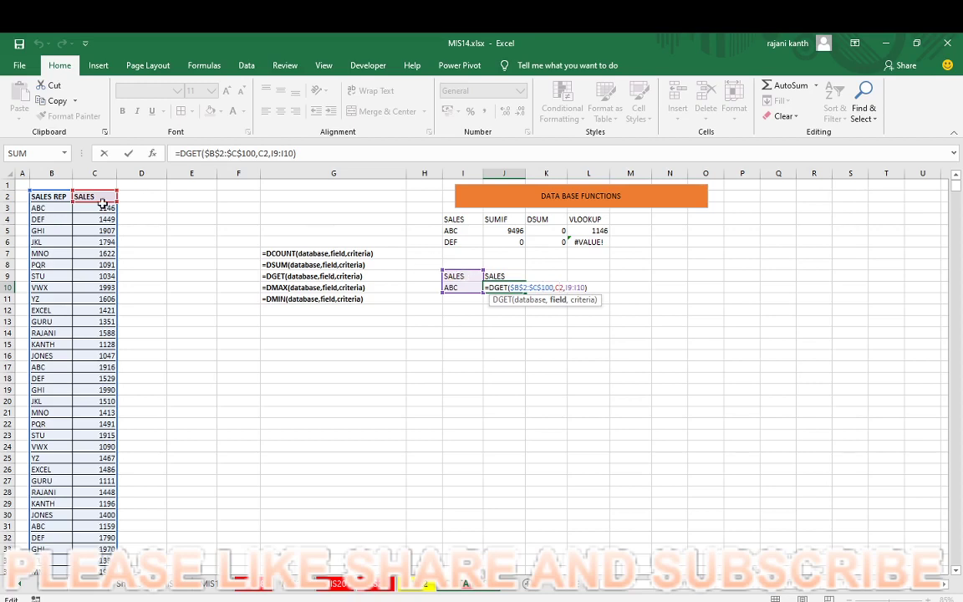
left_click(454, 276)
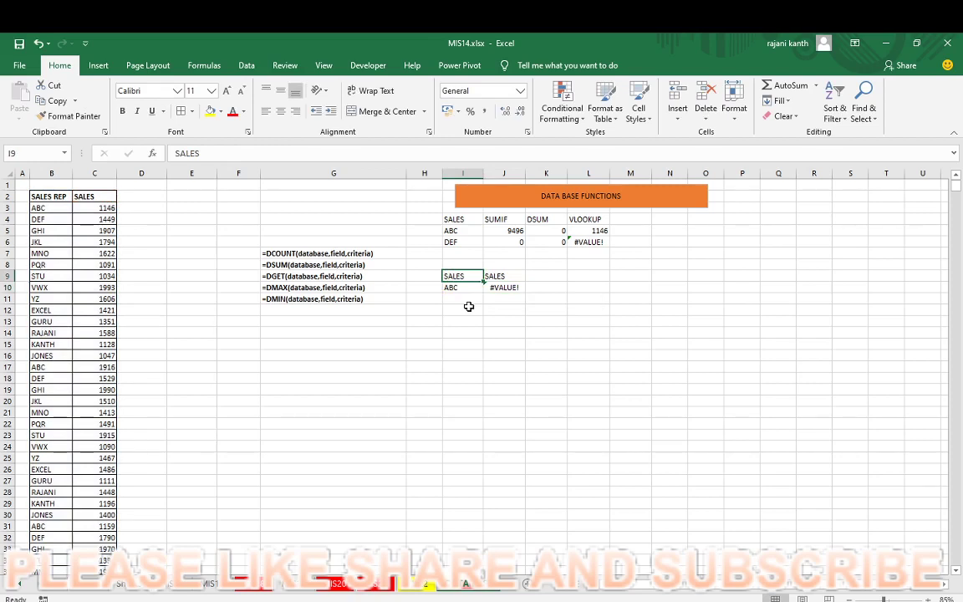
type("=")
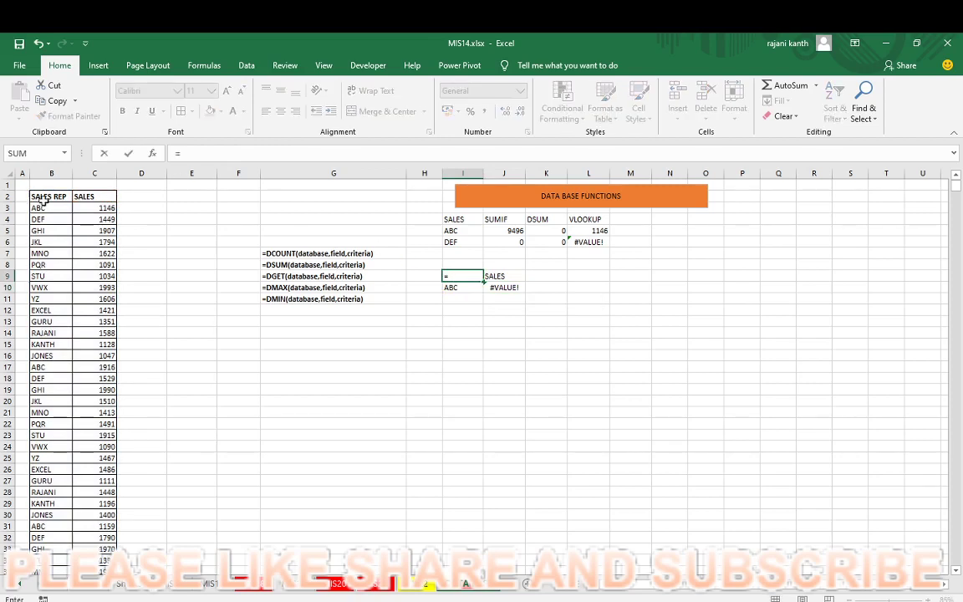
left_click(48, 199)
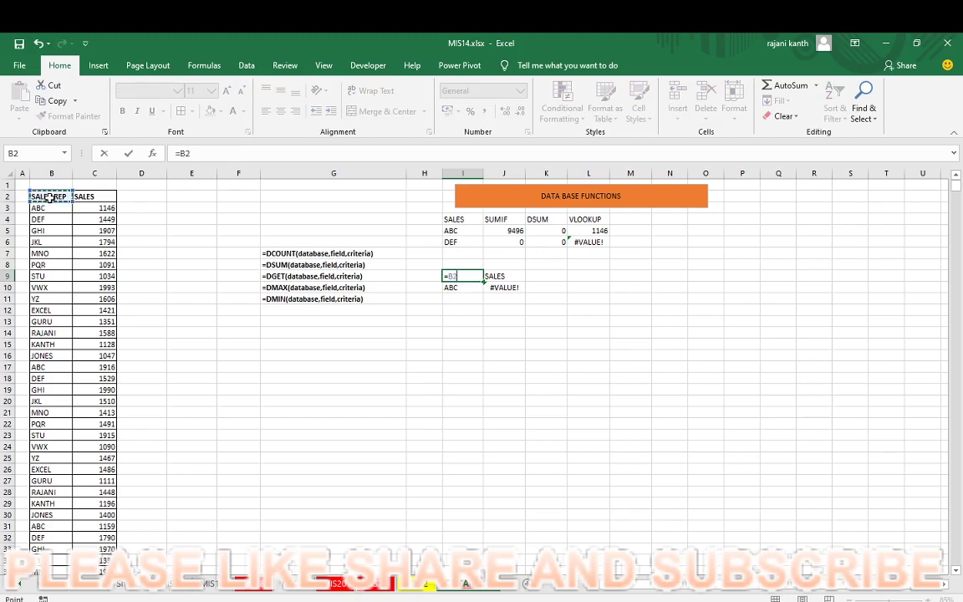
key("Return")
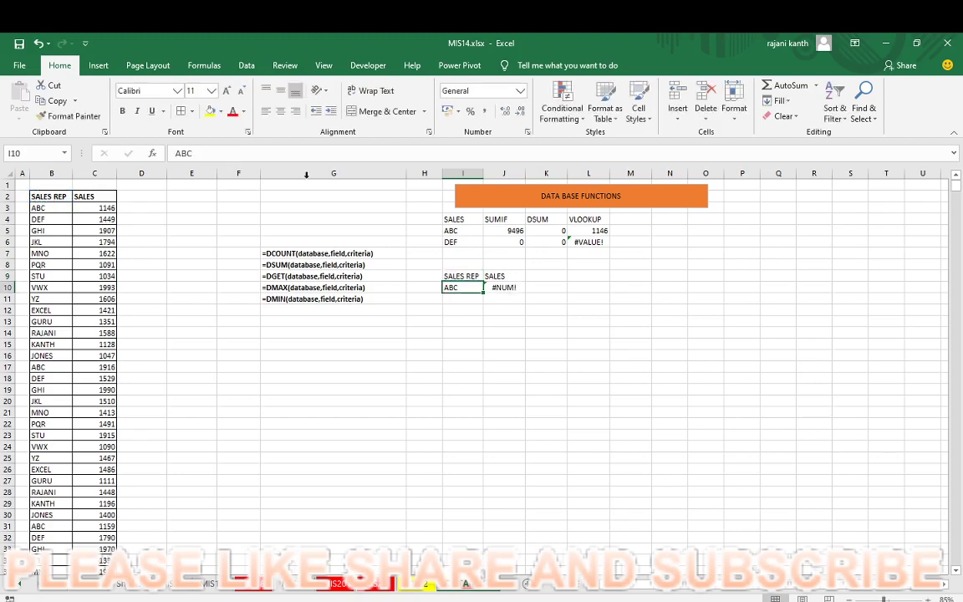
left_click(505, 287)
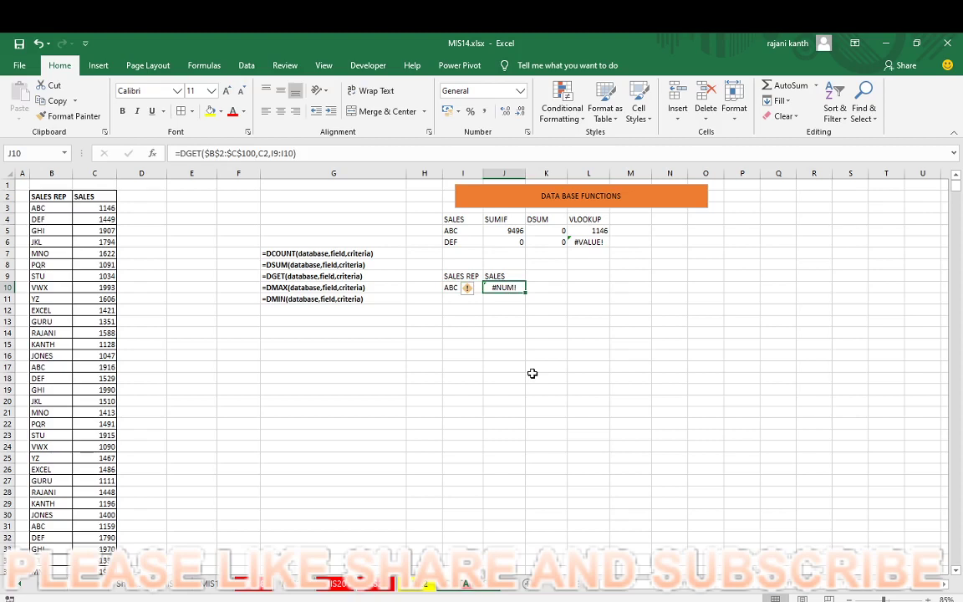
left_click(494, 321)
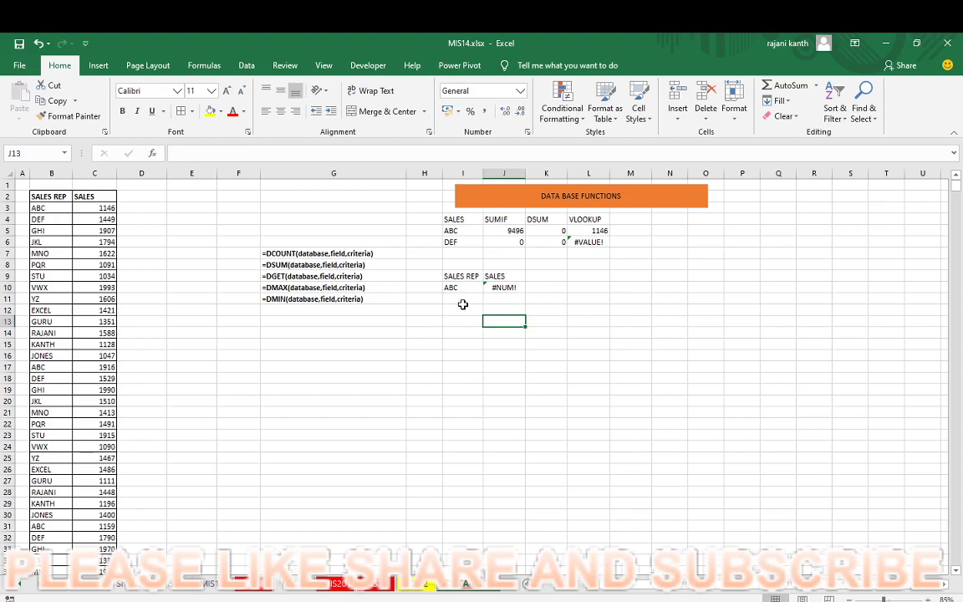
left_click(508, 287)
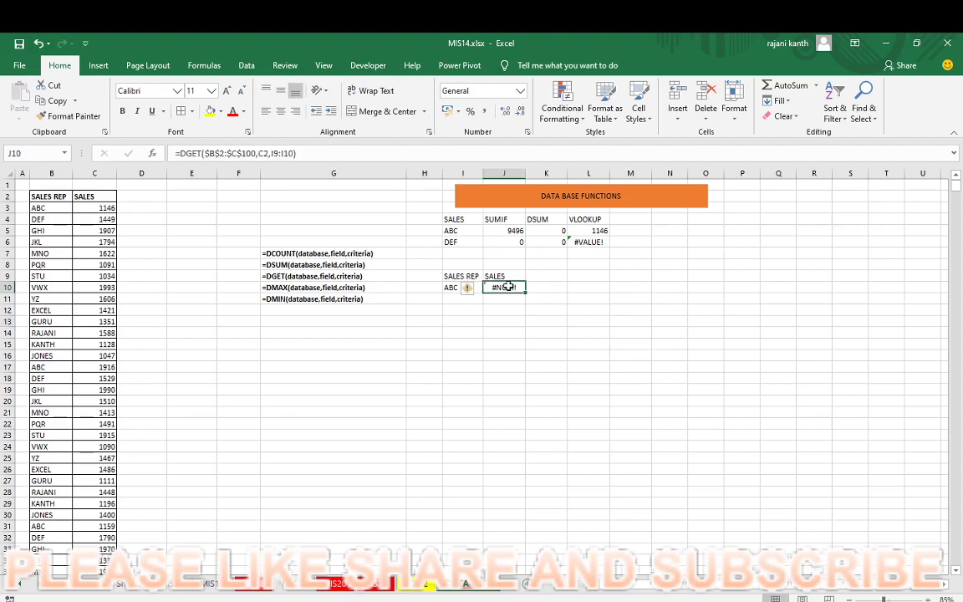
left_click(506, 277)
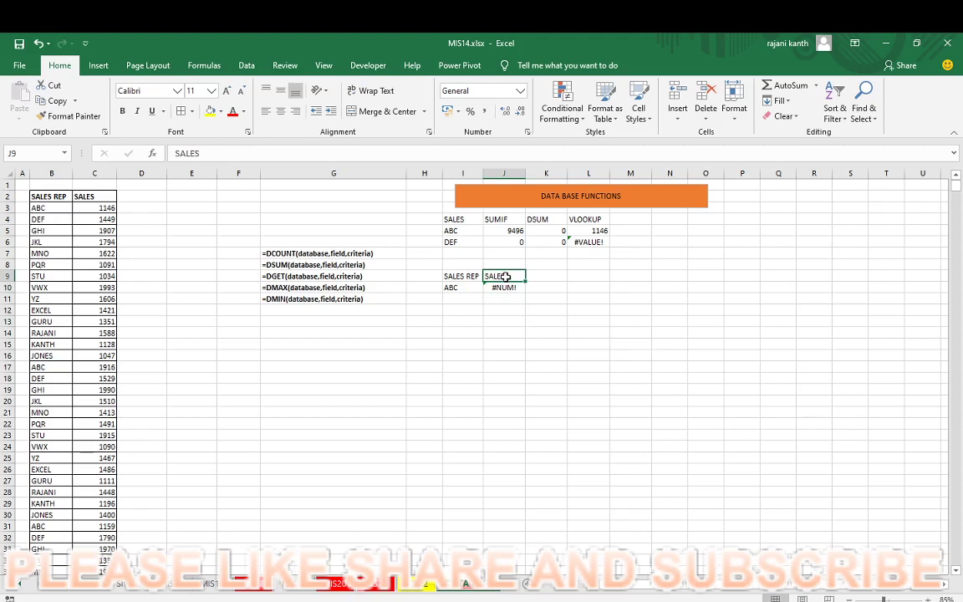
left_click(560, 285)
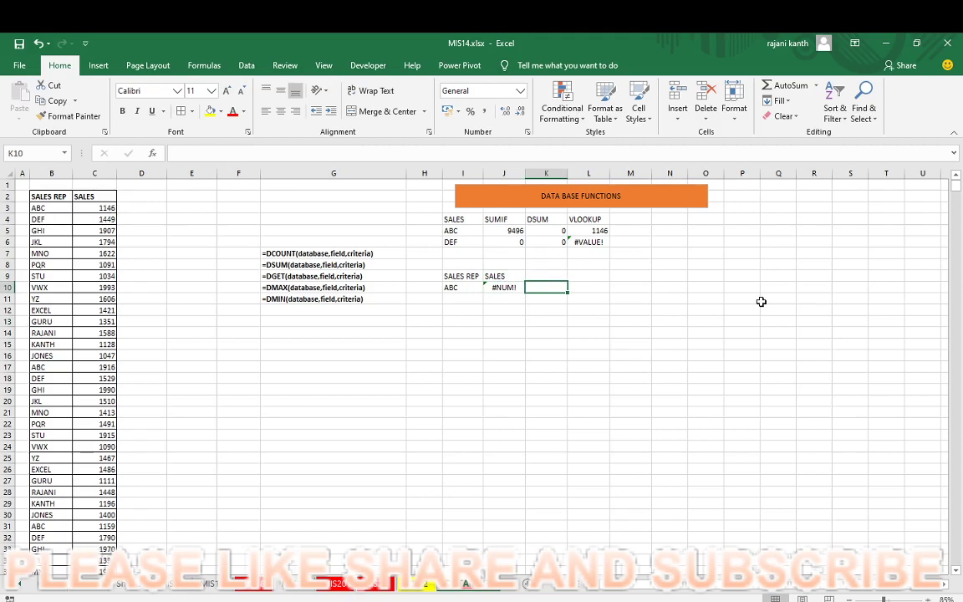
Enter =DMAX($B$2:$C$100,2,I9:I10) in K10 to return ABC's highest sale, 1916
type("=D")
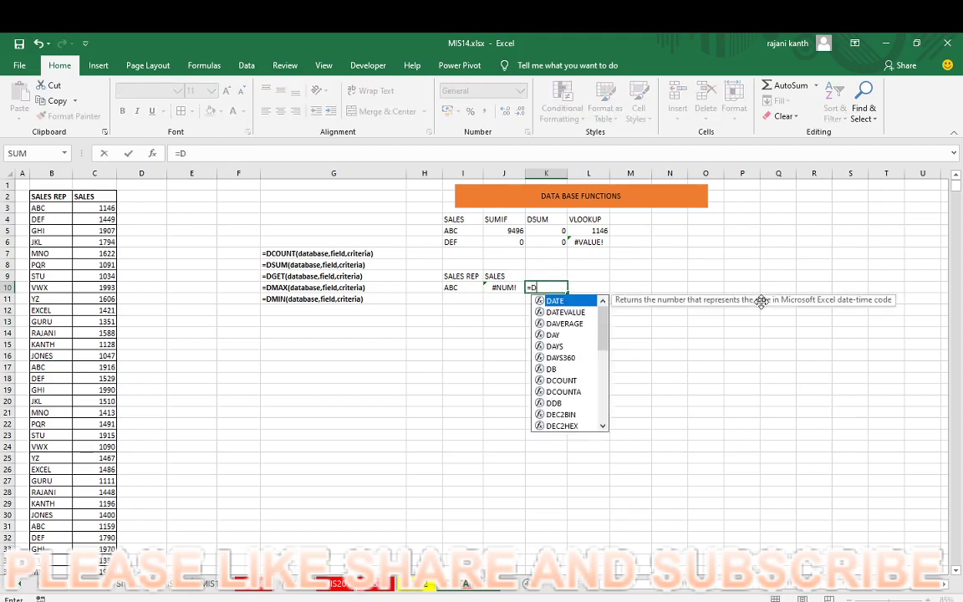
type("MAX")
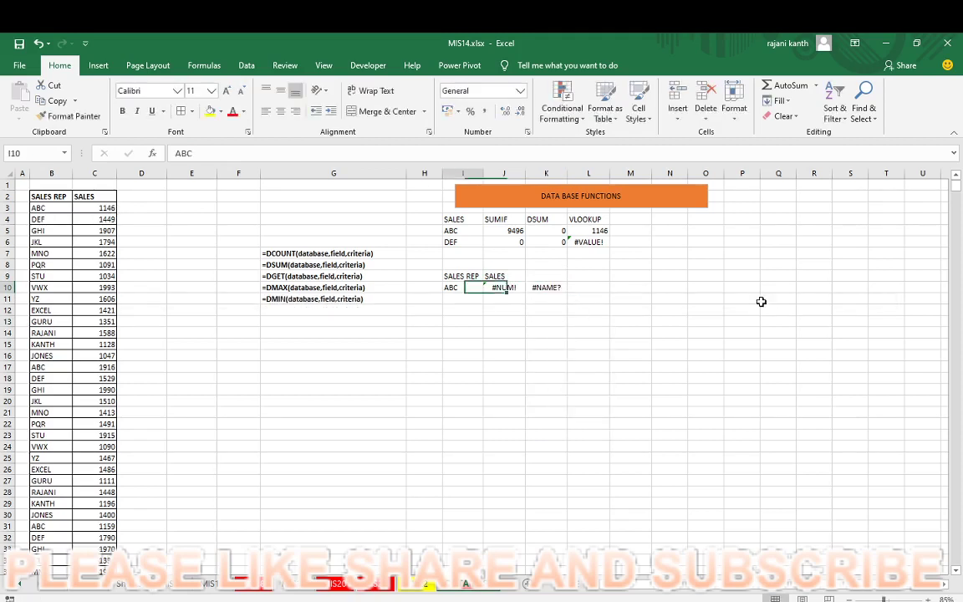
key("F2")
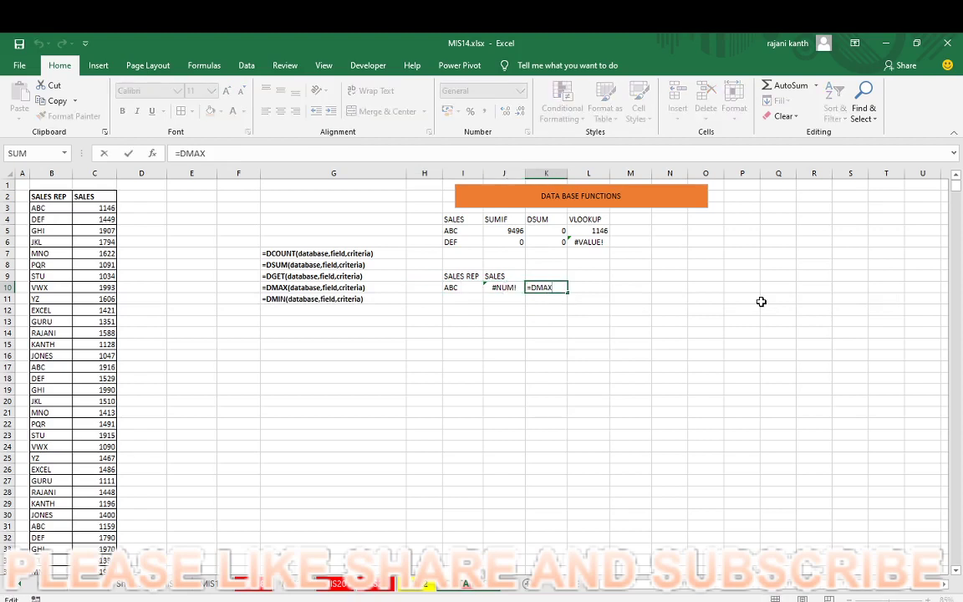
type("(")
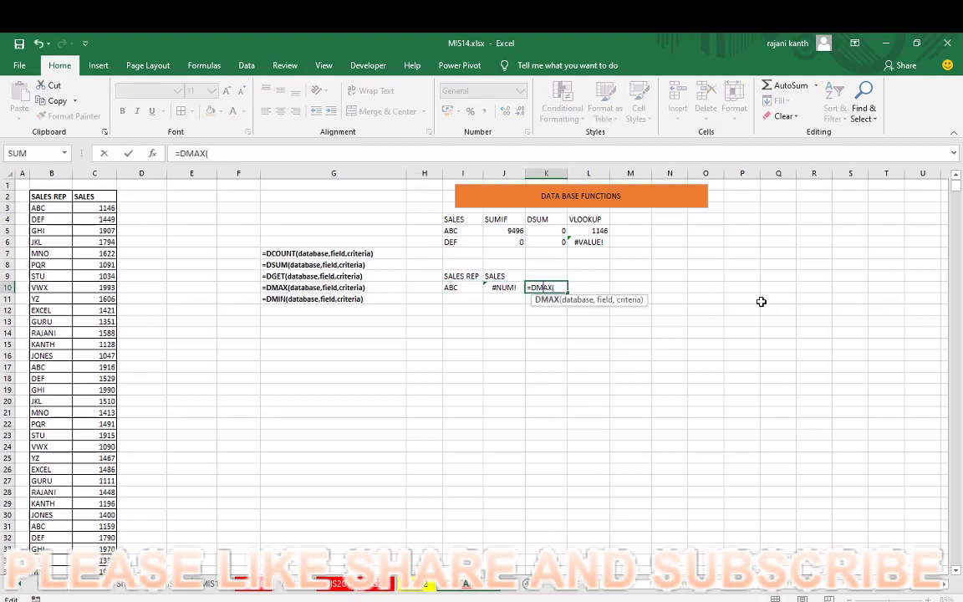
key("Left")
key("Left")
key("Left")
key("Left")
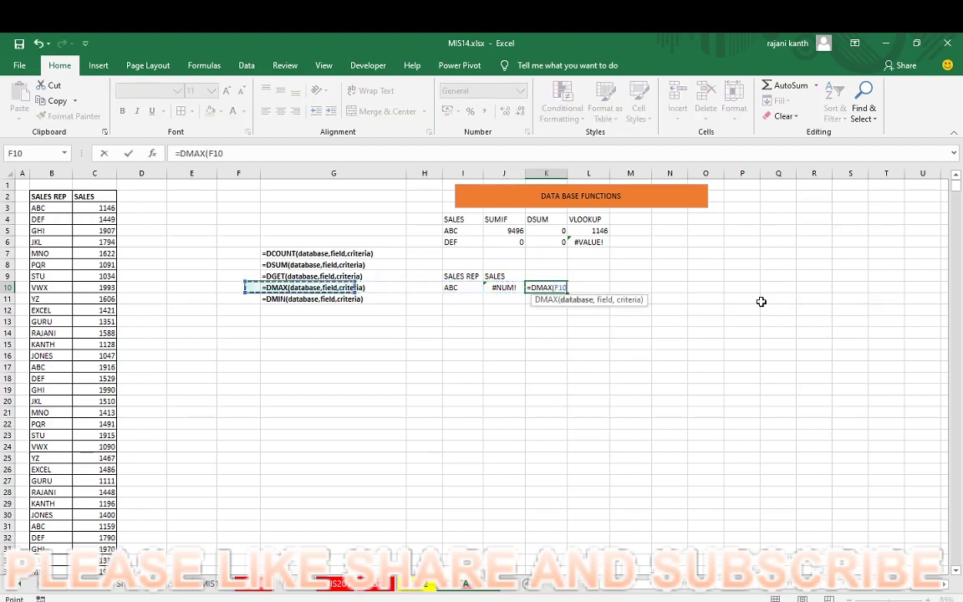
key("Left")
key("Left")
key("Left")
key("Left")
key("Up")
key("Up")
key("Up")
key("Up")
key("Up")
key("Up")
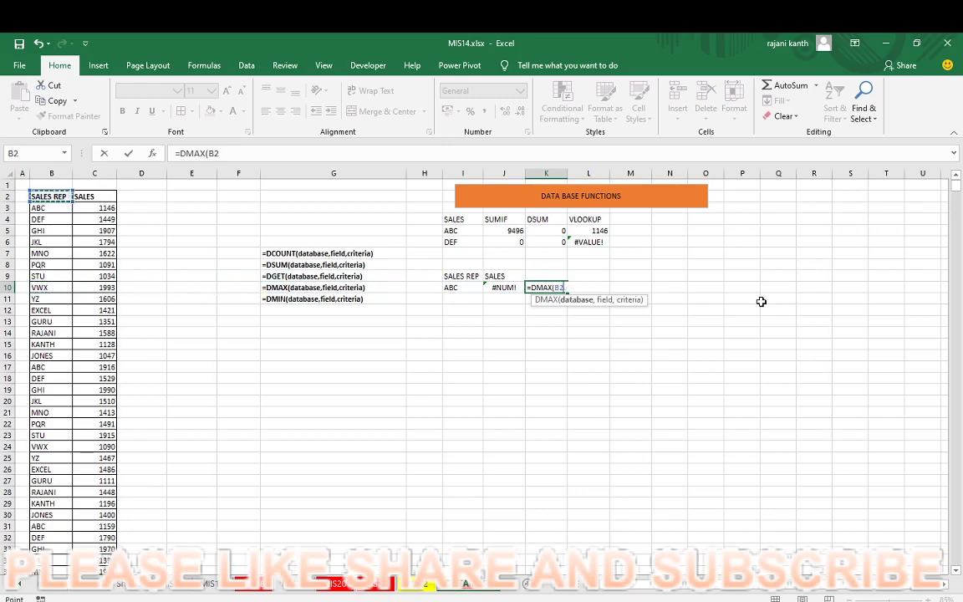
key("shift+Right")
key("ctrl+shift+Down")
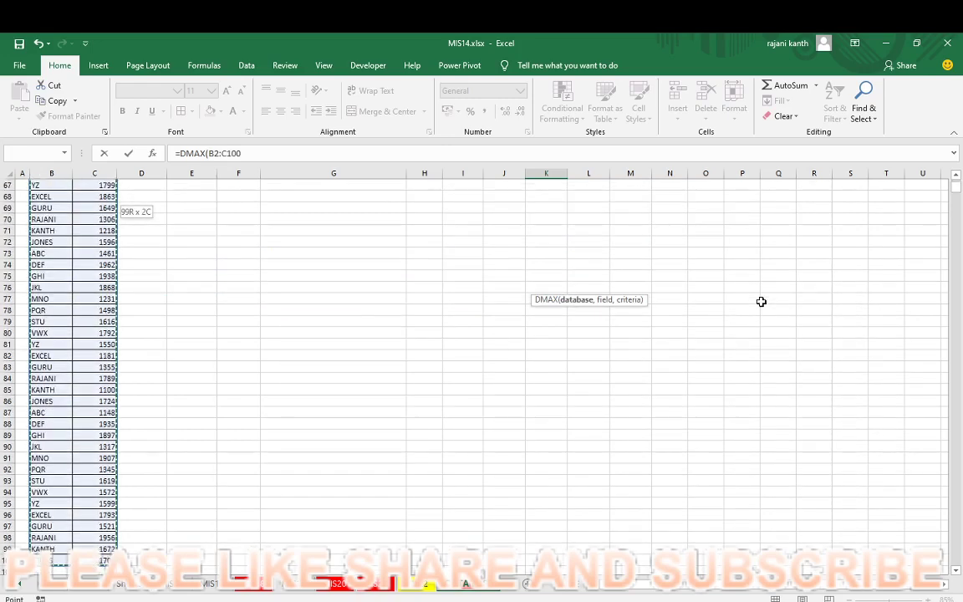
key("F4")
type(",")
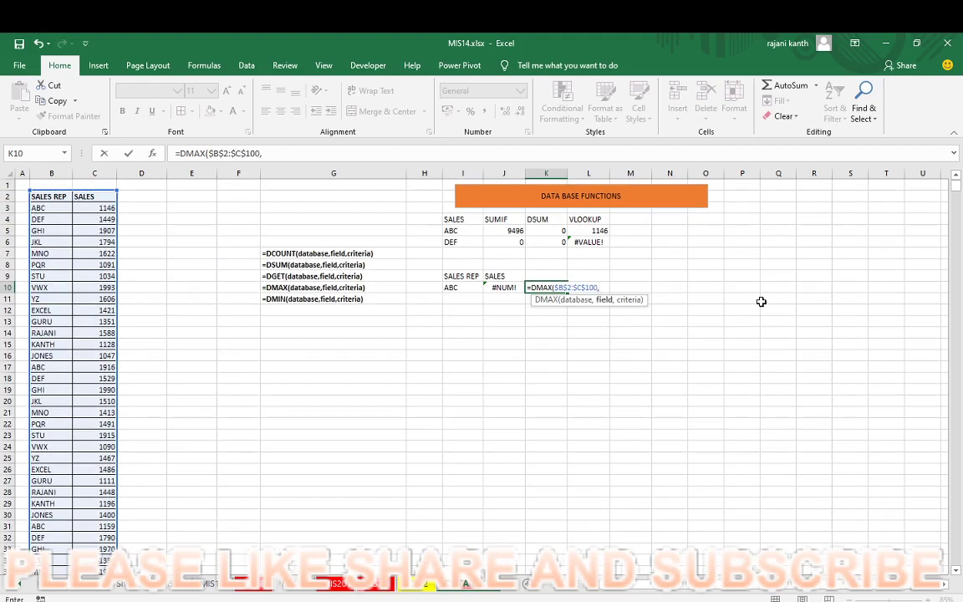
type("2")
type(",")
left_click_drag(459, 276, 458, 289)
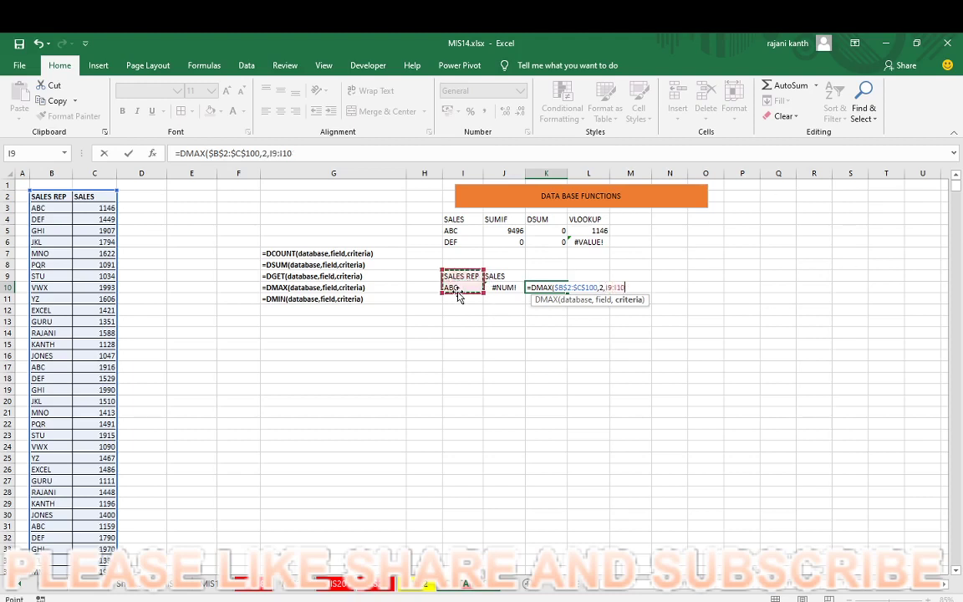
type(")")
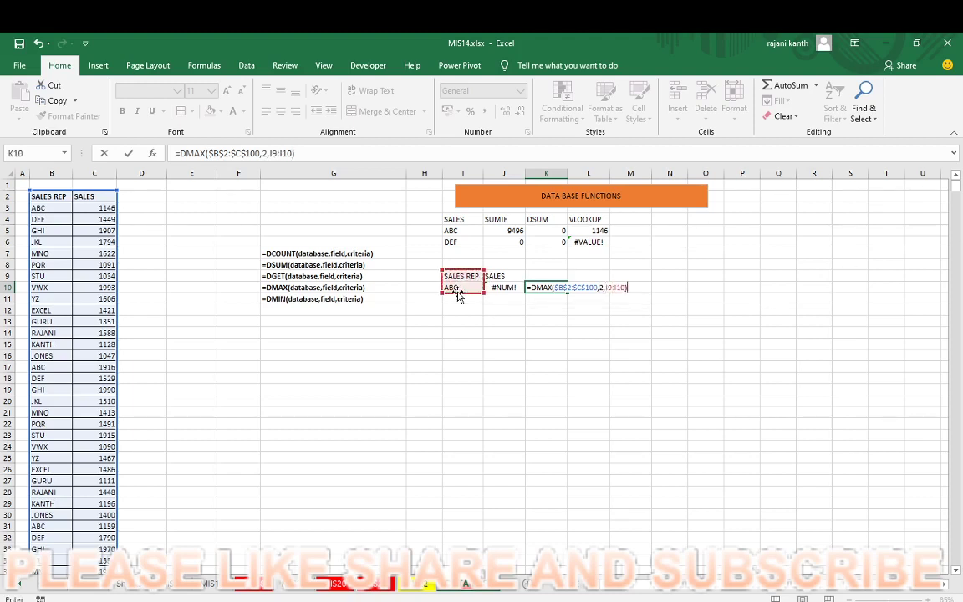
key("Return")
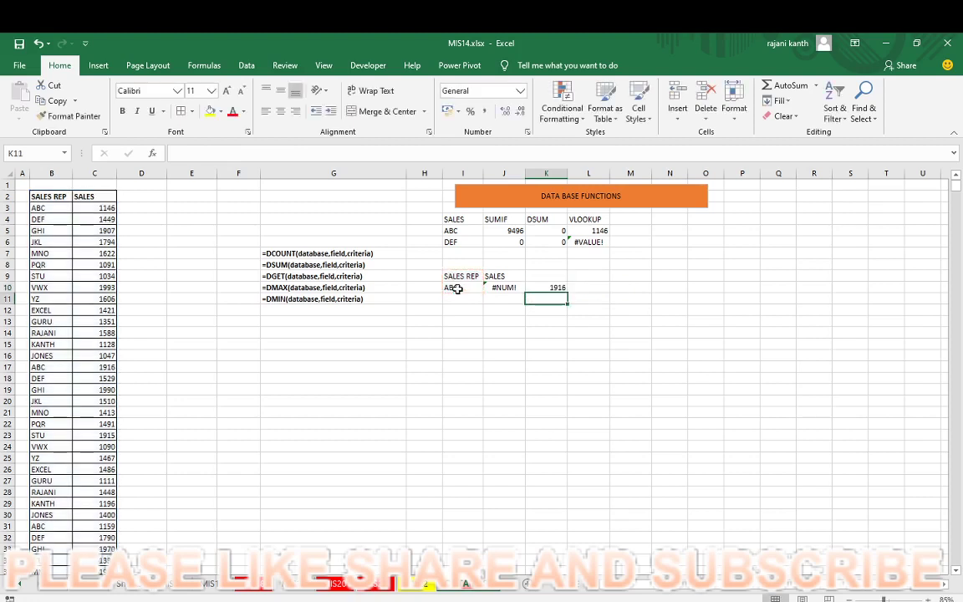
Add the headings MAX in K9 and MIN in L9
left_click(548, 275)
type("MA")
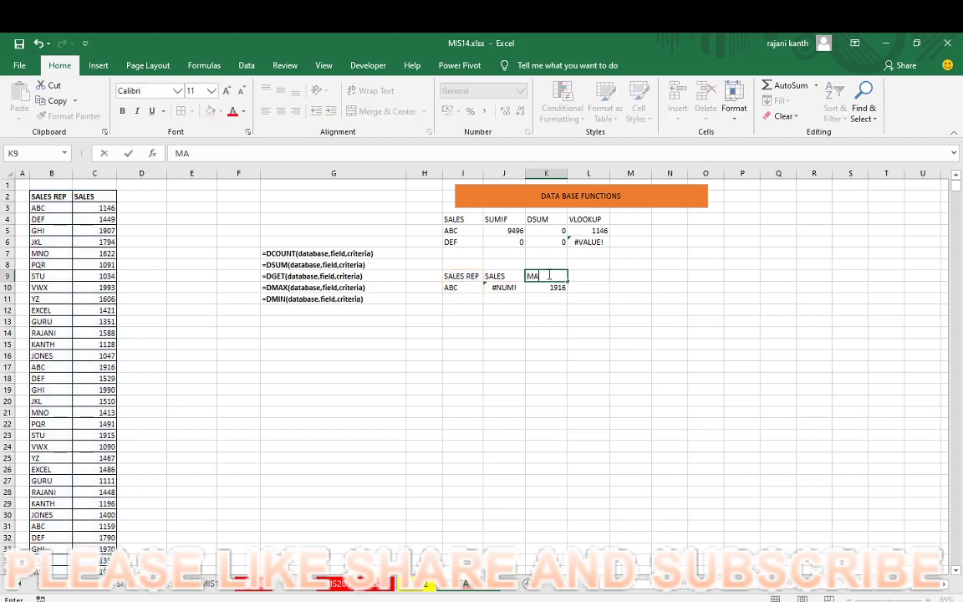
type("X")
key("Return")
key("Right")
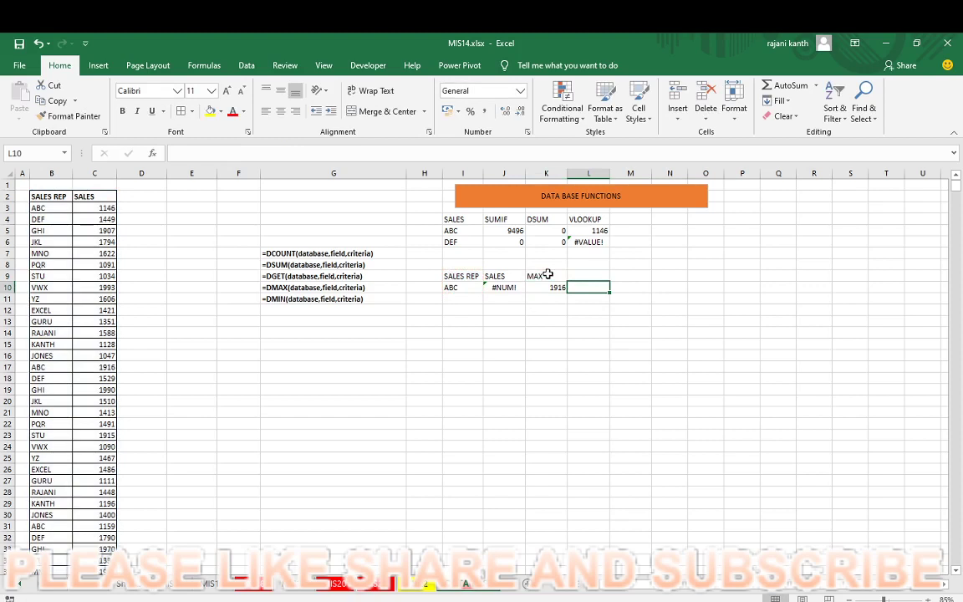
key("Up")
type("MIN")
key("Return")
Copy the DMAX formula from K10 into L10 and open it for editing
key("Left")
key("ctrl+c")
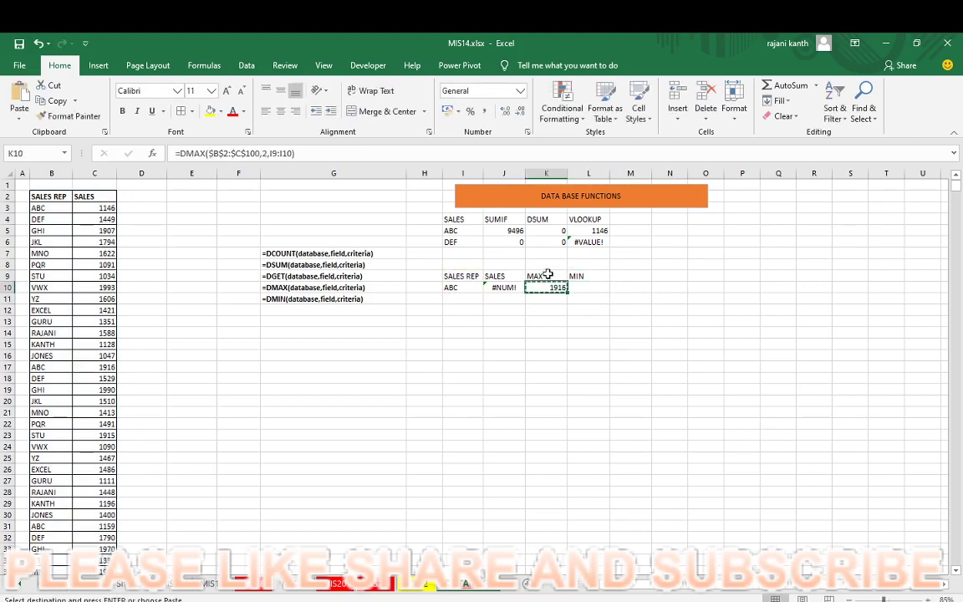
key("Right")
key("ctrl+v")
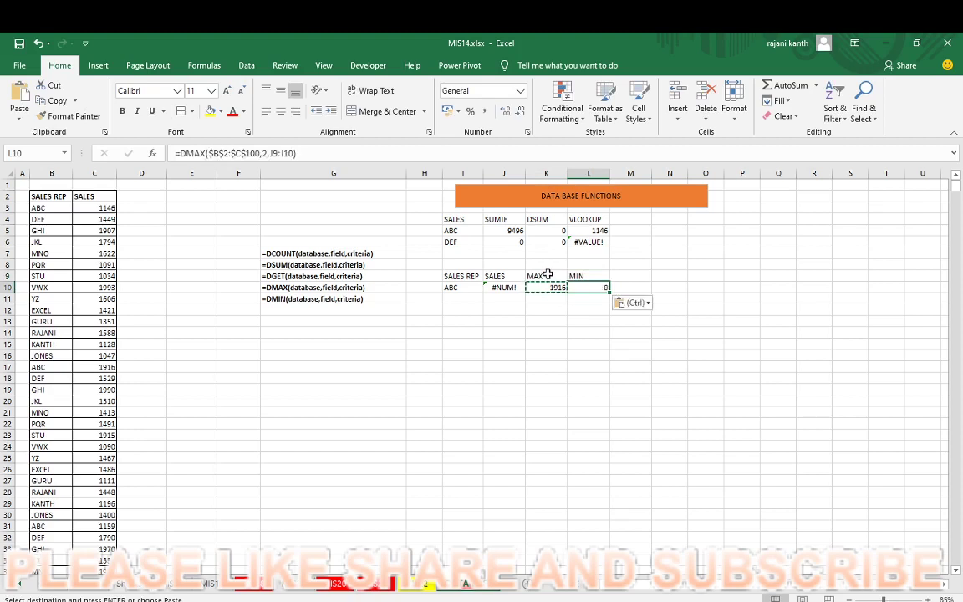
key("F2")
Replace L10 with =DMIN($B$2:$C$100,2,I9:I10), giving ABC's lowest sale of 1087
left_click(594, 287)
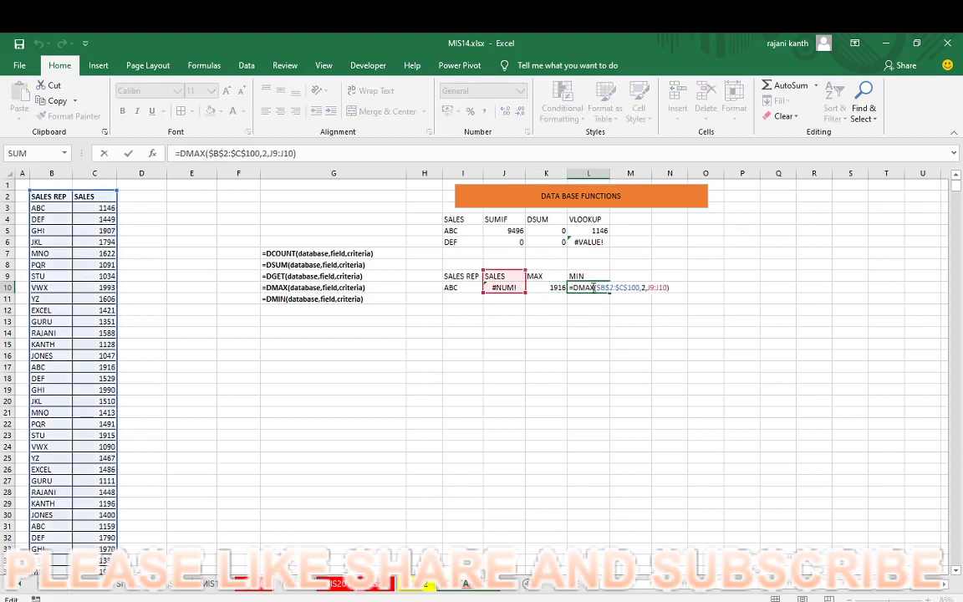
left_click_drag(595, 287, 669, 288)
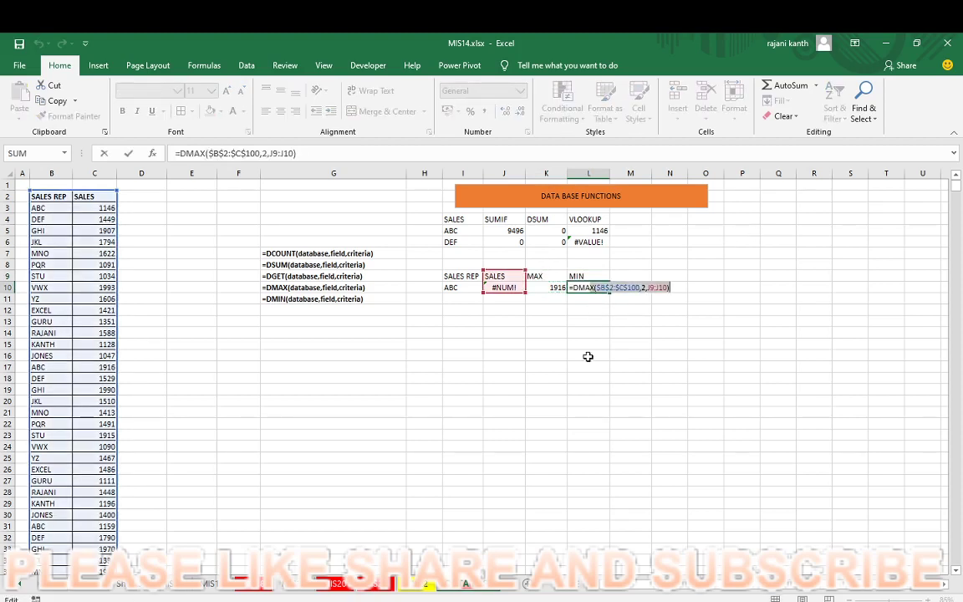
key("Escape")
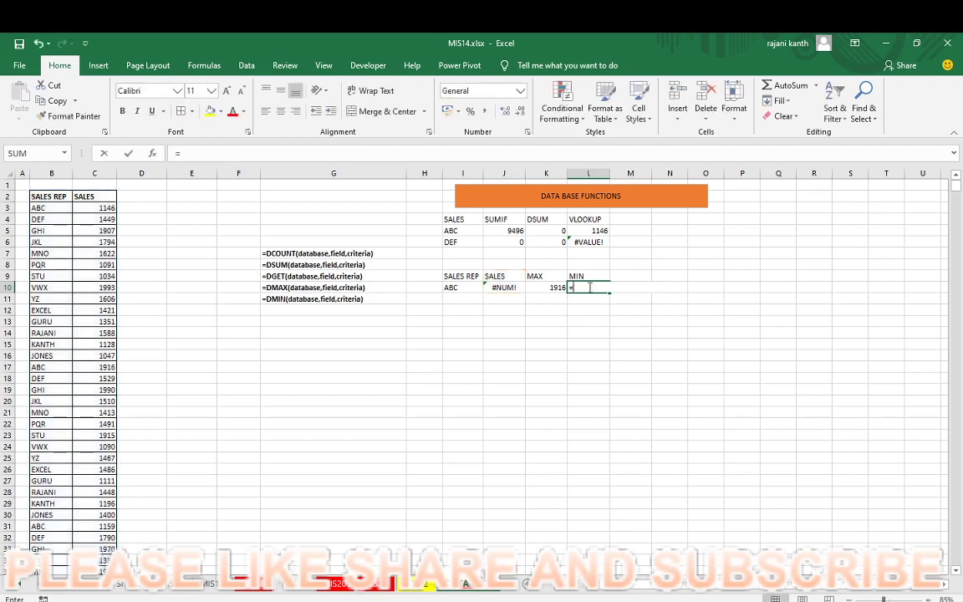
type("=DMIN(")
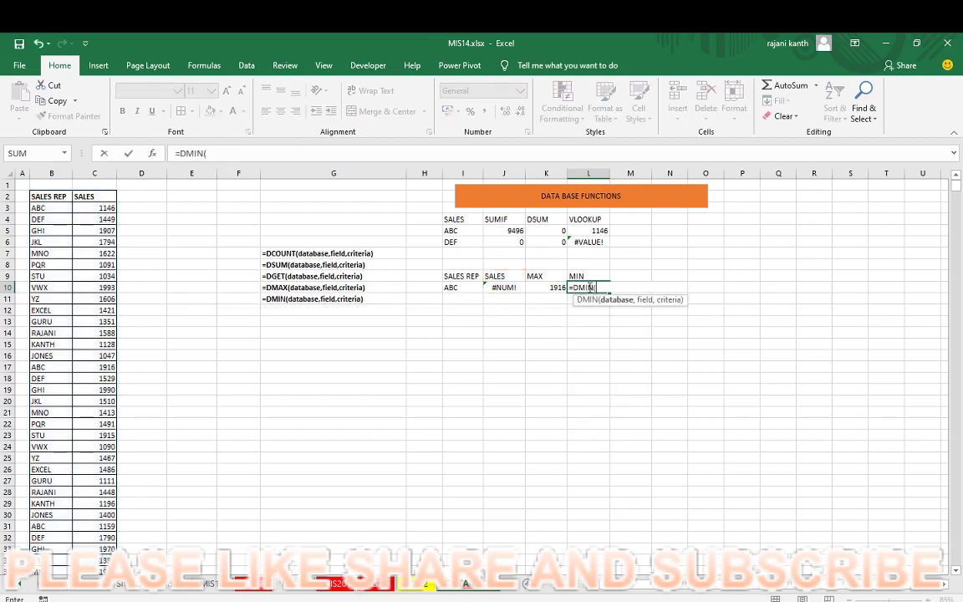
key("Left")
key("Left")
key("Left")
key("Left")
key("Left")
key("Left")
key("Left")
key("Left")
key("Left")
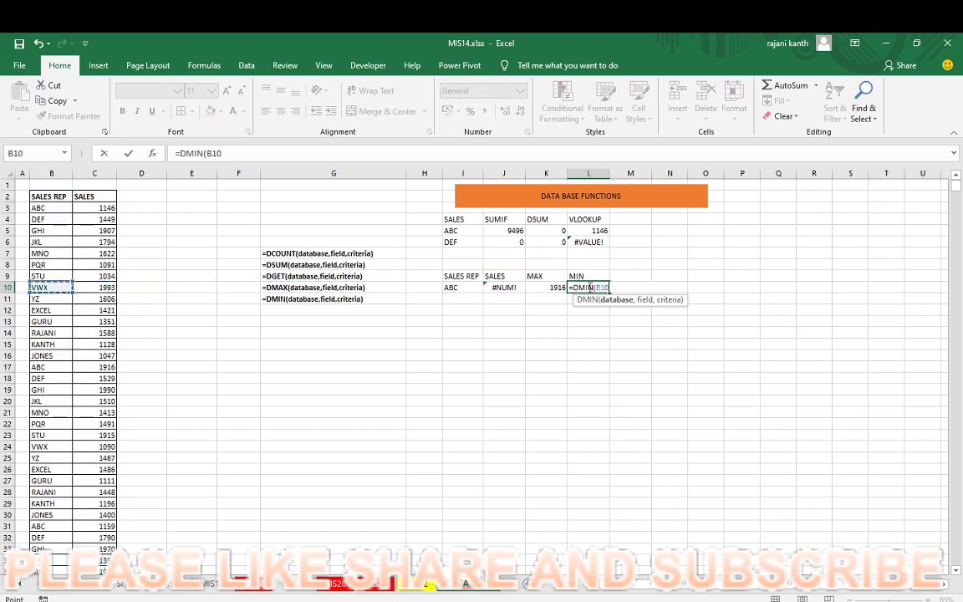
key("Up")
key("Up")
key("Up")
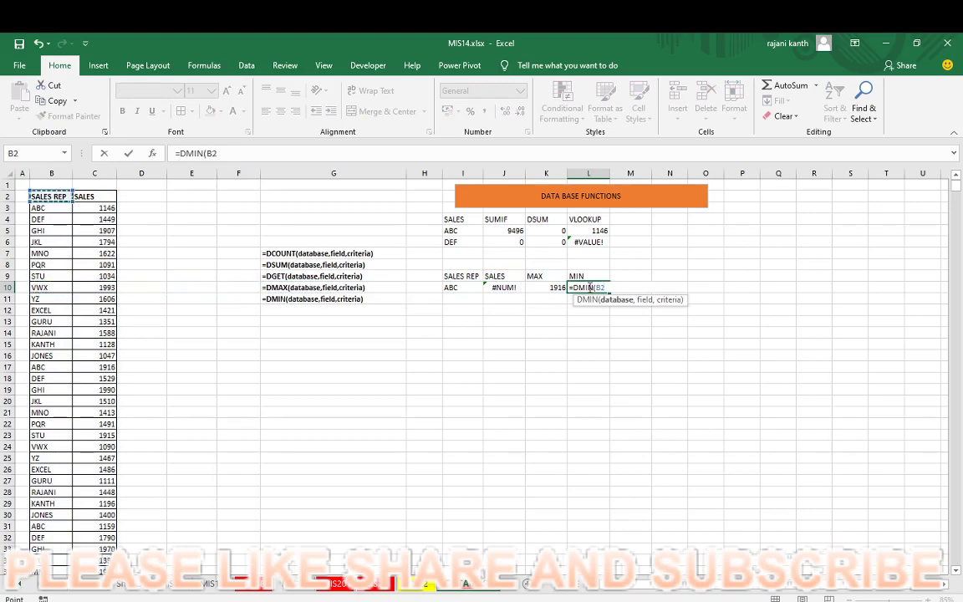
key("shift+Right")
key("ctrl+shift+Down")
key("F4")
type(",")
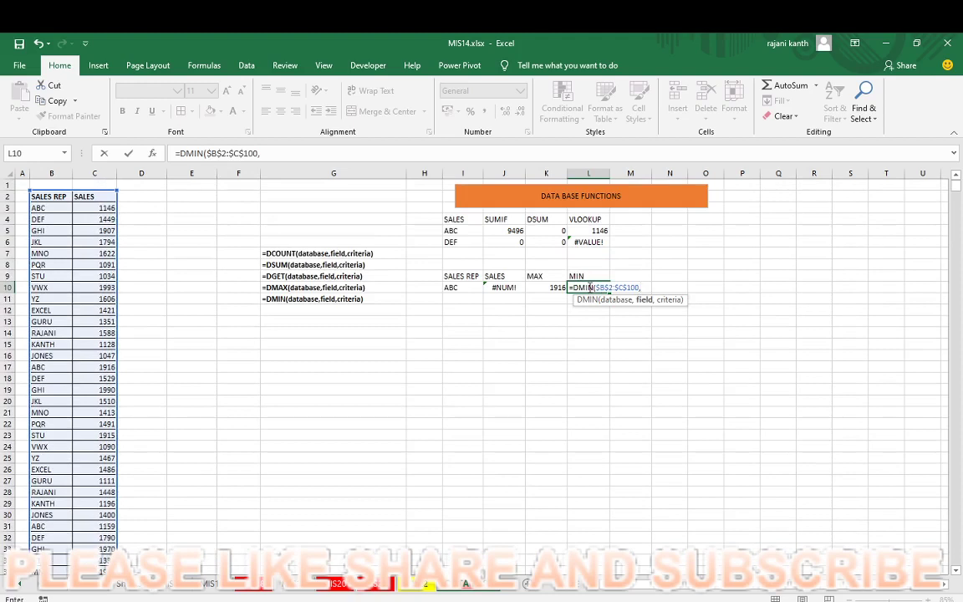
type("2,")
left_click_drag(462, 277, 465, 288)
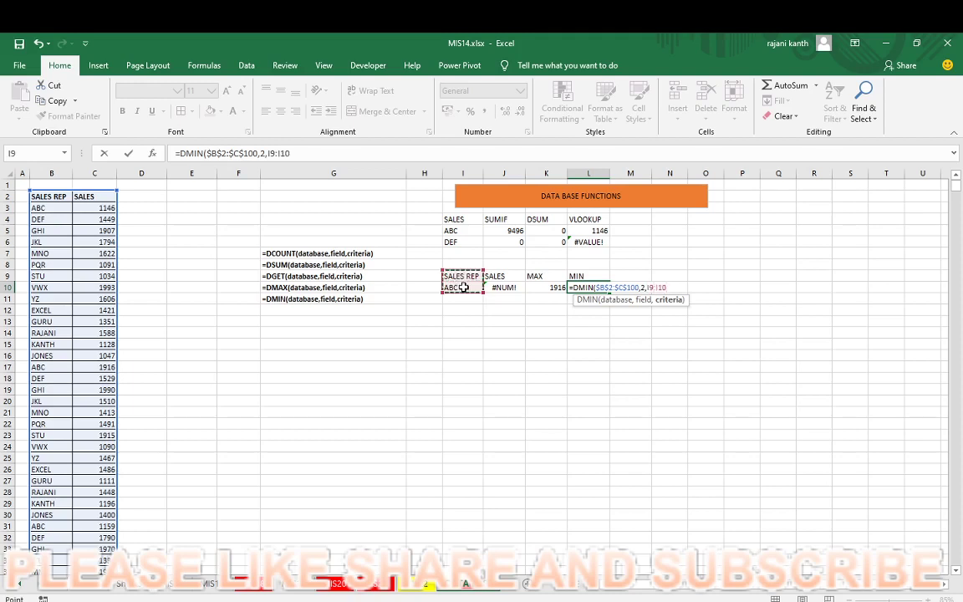
type(")")
key("Return")
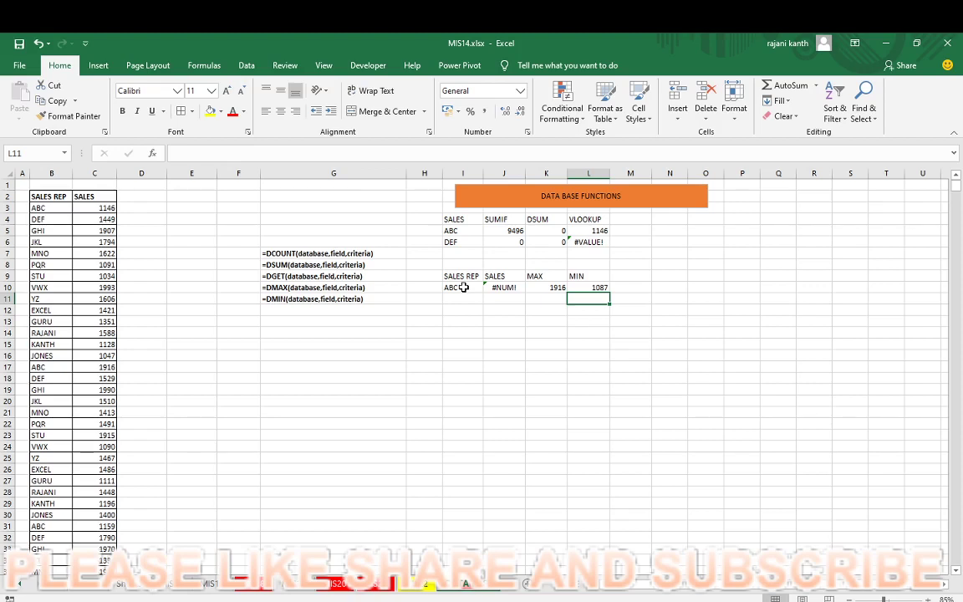
key("Left")
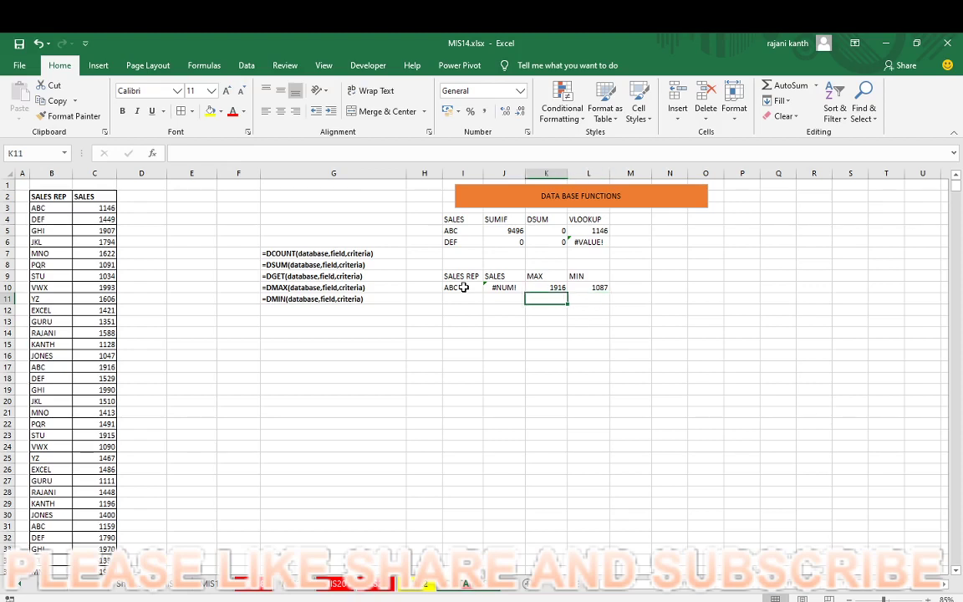
Add a COUNT heading in M9
type("=")
key("Escape")
key("Right")
key("Right")
key("Up")
key("Up")
type("C")
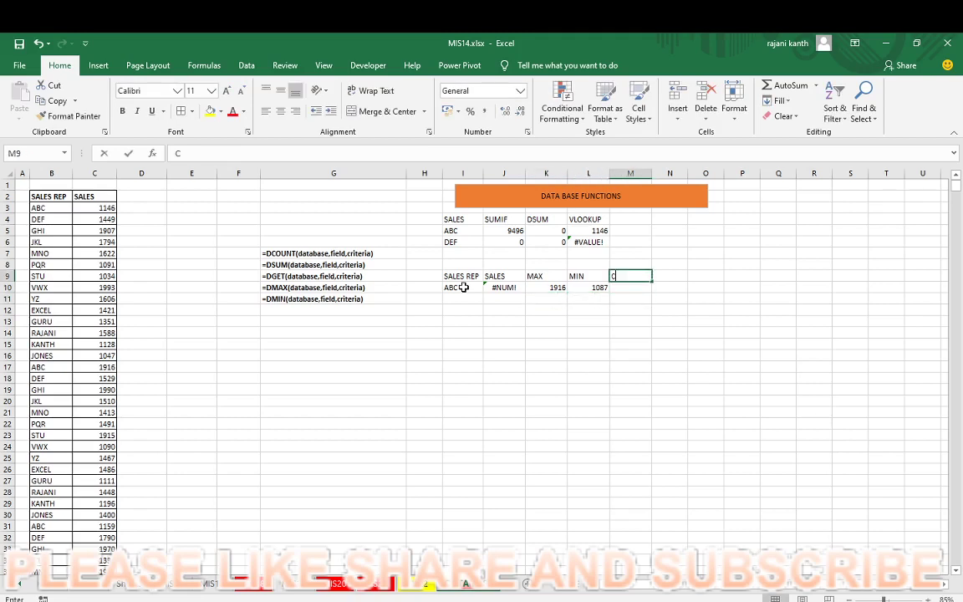
type("OUNT")
key("Return")
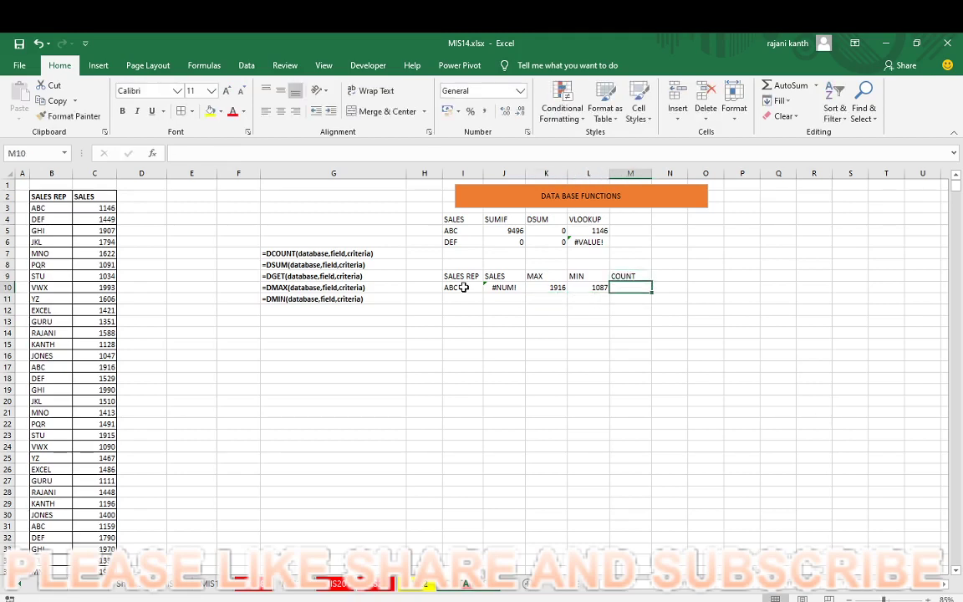
Enter =DCOUNT($B$2:$C$100,2,I9:I10) in M10, counting 7 ABC sales
type("=")
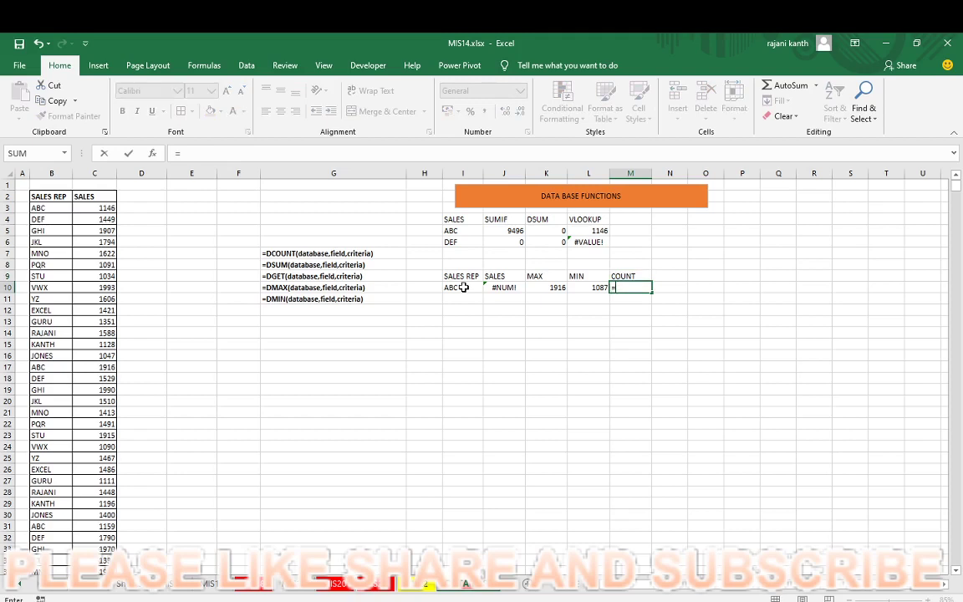
type("C")
key("BackSpace")
type("DCOUNT")
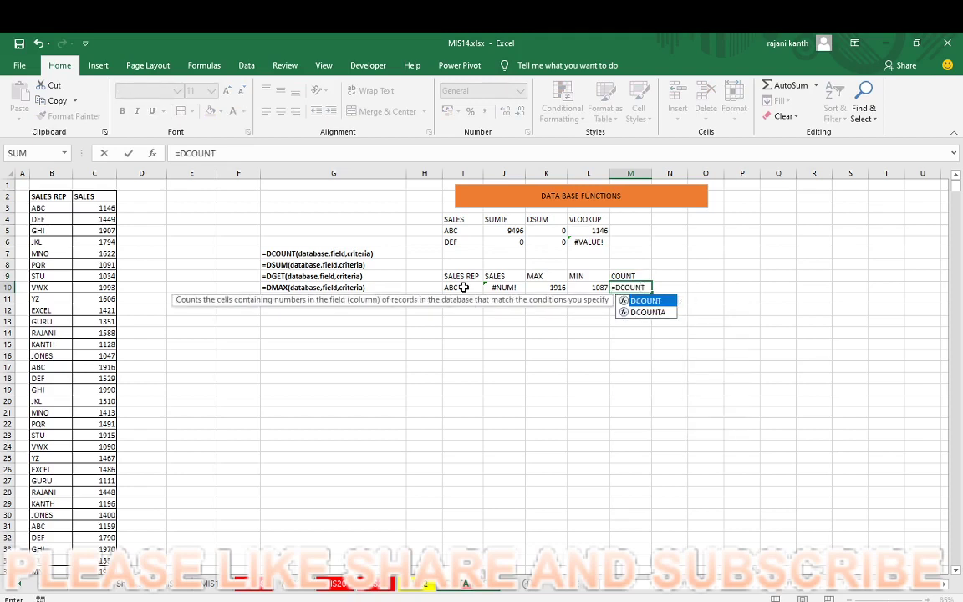
type("(")
key("Left")
key("Left")
key("Left")
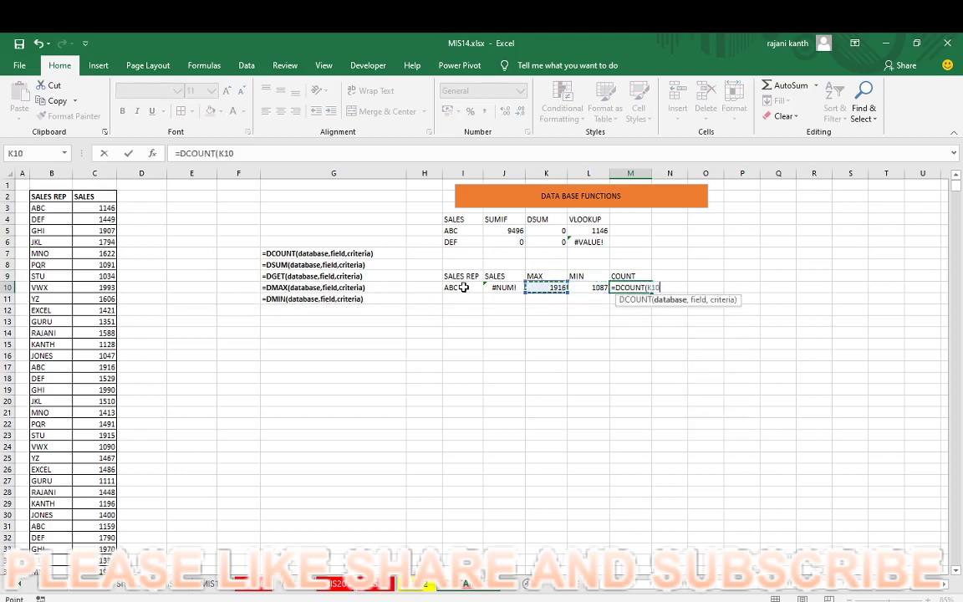
key("Left")
key("Left")
key("Left")
key("Left")
key("Left")
key("Left")
key("Left")
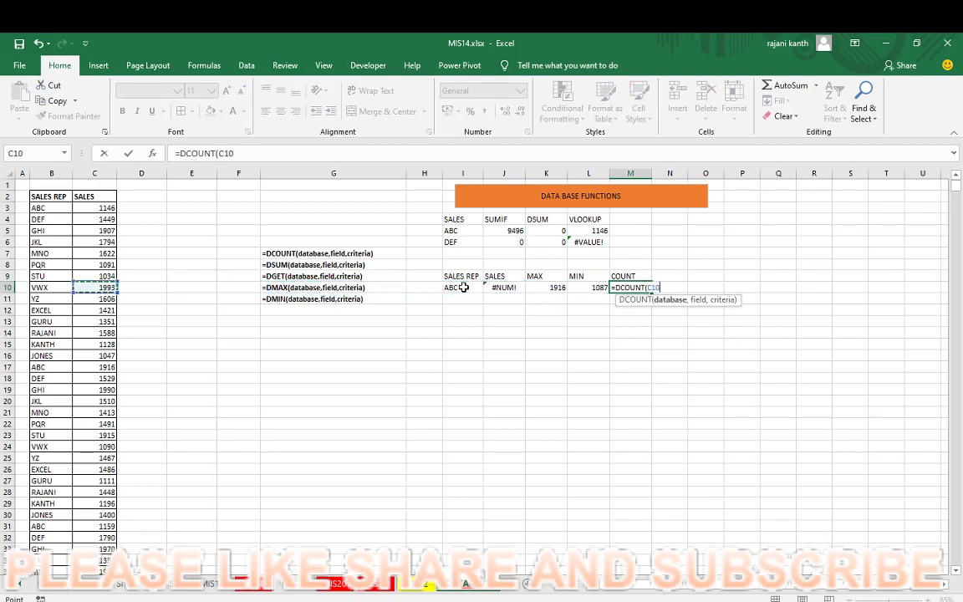
key("Left")
key("Up")
key("Up")
key("Up")
key("shift+Right")
key("ctrl+shift+Down")
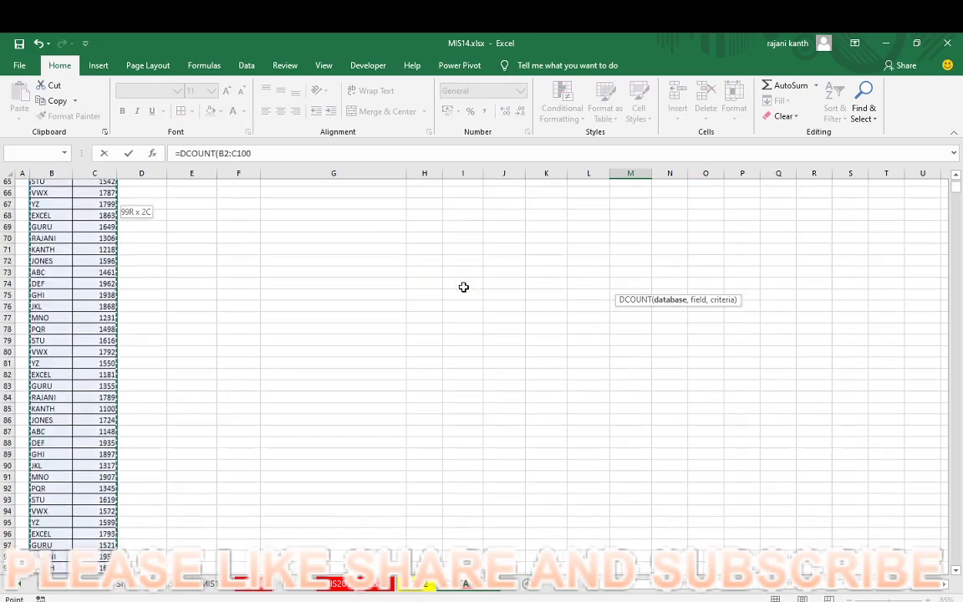
key("F4")
type(",")
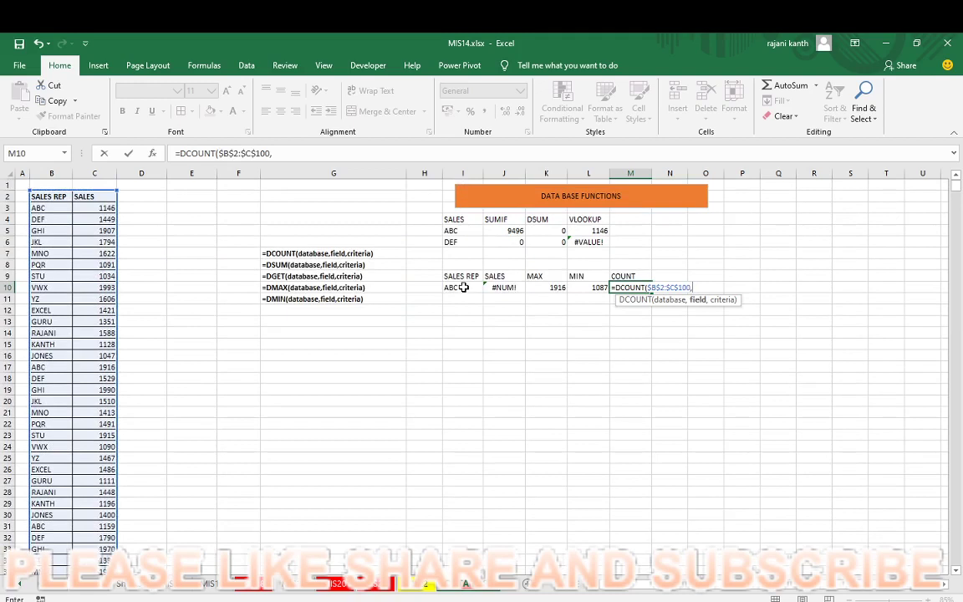
type("2")
type(",")
left_click_drag(461, 276, 460, 287)
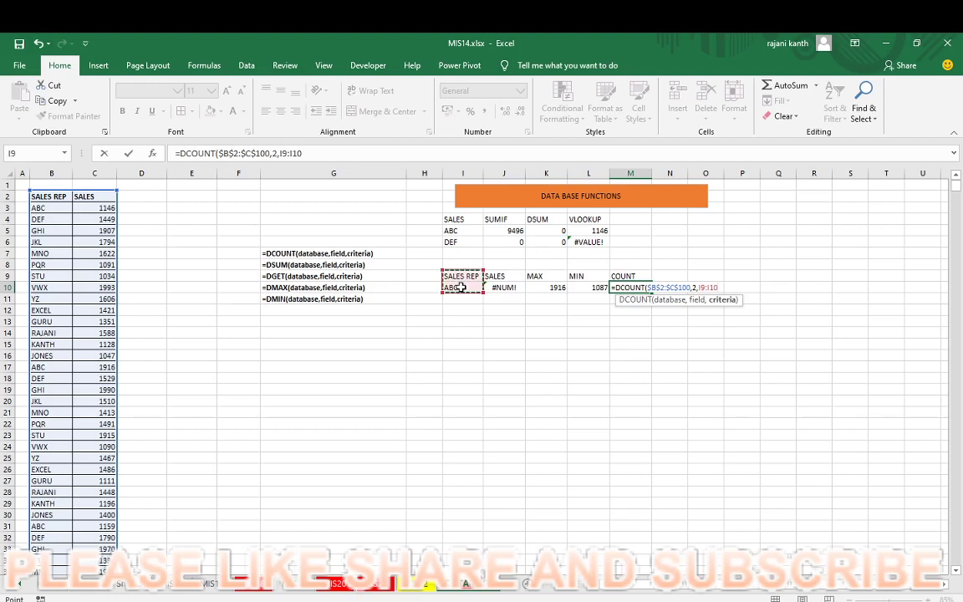
type(")")
key("Return")
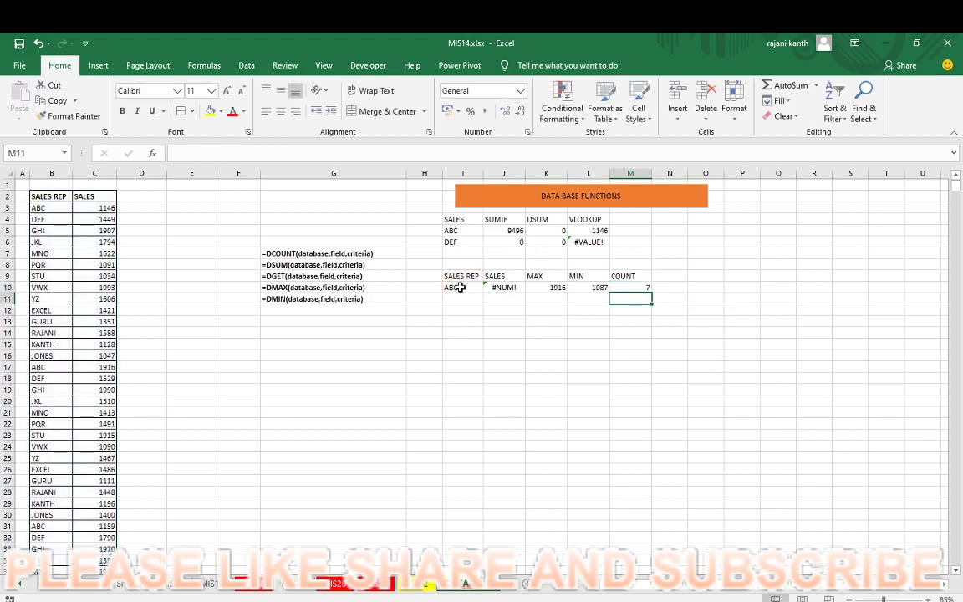
key("Left")
key("Down")
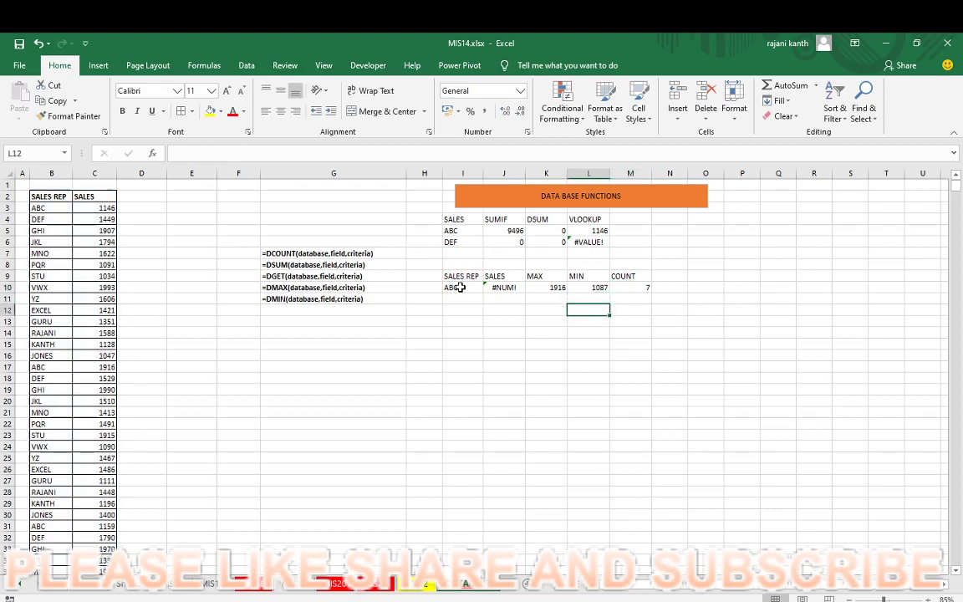
Enter =COUNTIF($B$3:$B$100,I10) in L12, confirming 7 ABC entries
type("=F")
key("BackSpace")
key("BackSpace")
key("Escape")
type("=C")
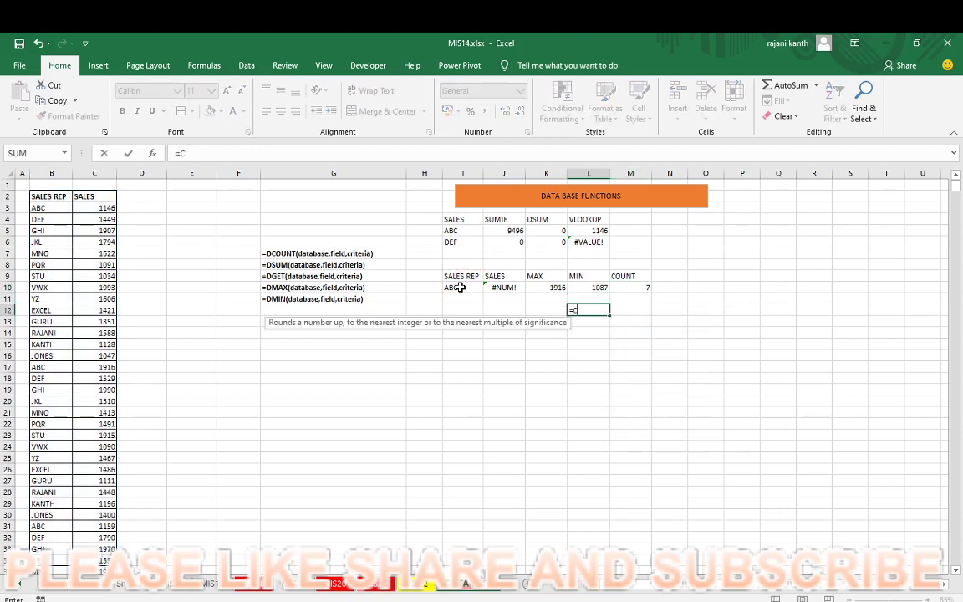
type("OUNTIF(")
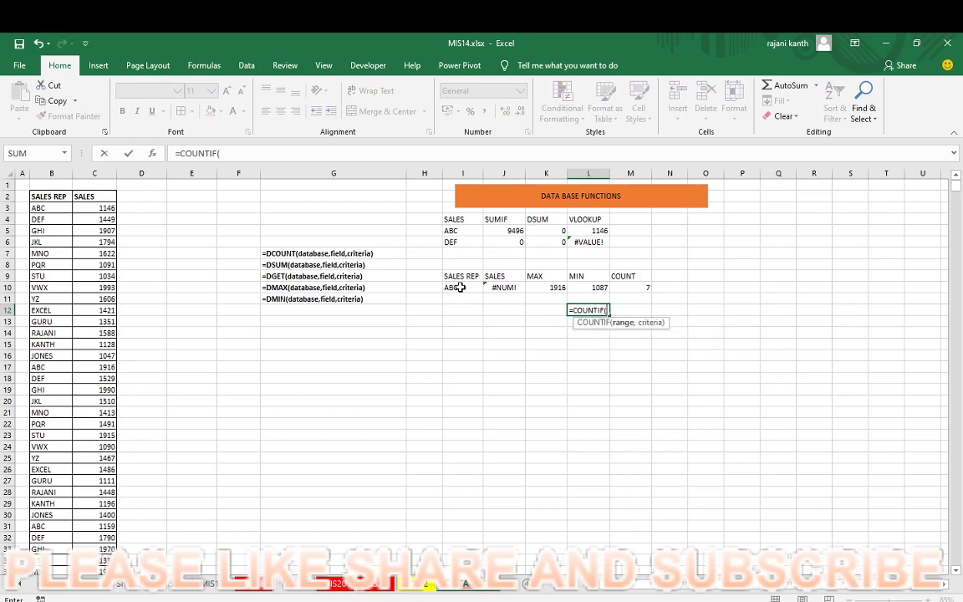
key("Left")
key("Left")
key("Left")
key("Left")
key("Left")
key("Left")
key("Left")
key("Left")
key("Left")
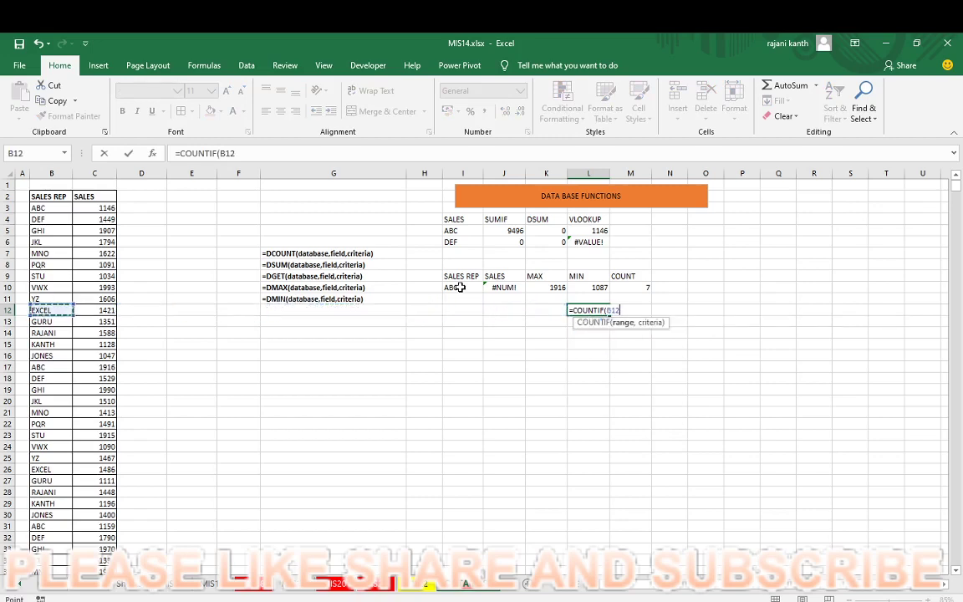
key("Up")
key("Up")
key("Up")
key("ctrl+shift+Down")
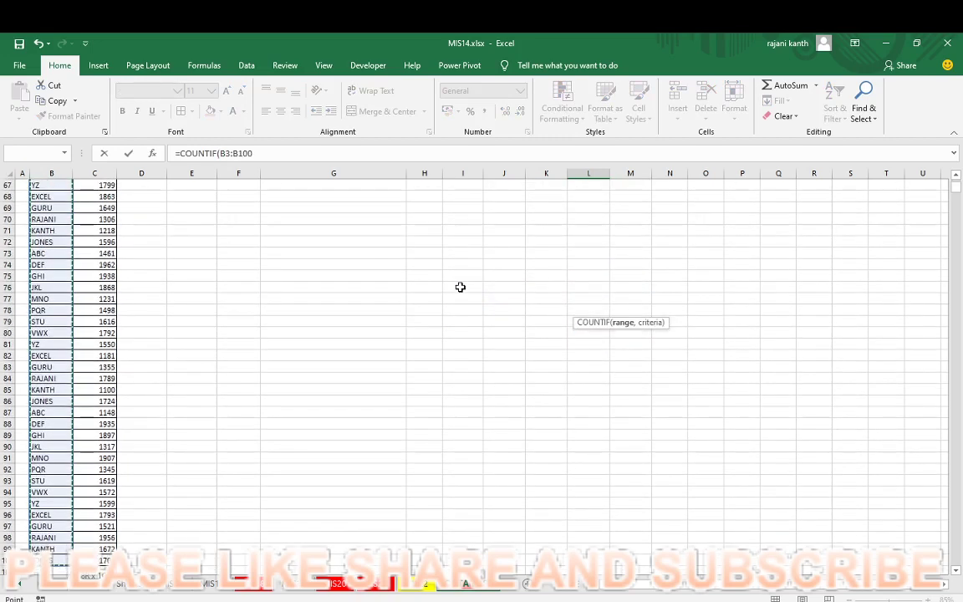
key("F4")
type(",")
key("Left")
key("Left")
key("Left")
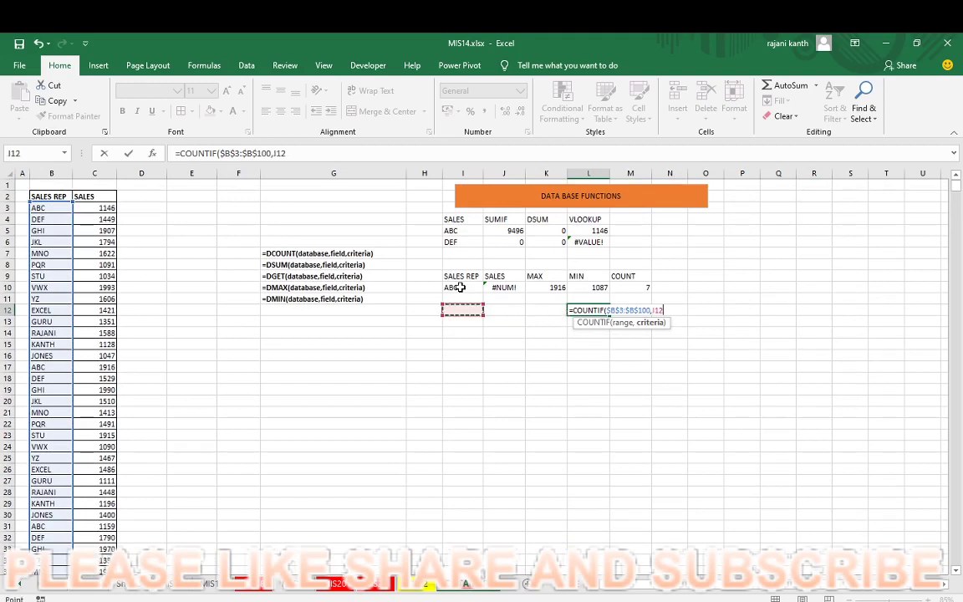
key("Up")
key("Up")
type(")")
key("Return")
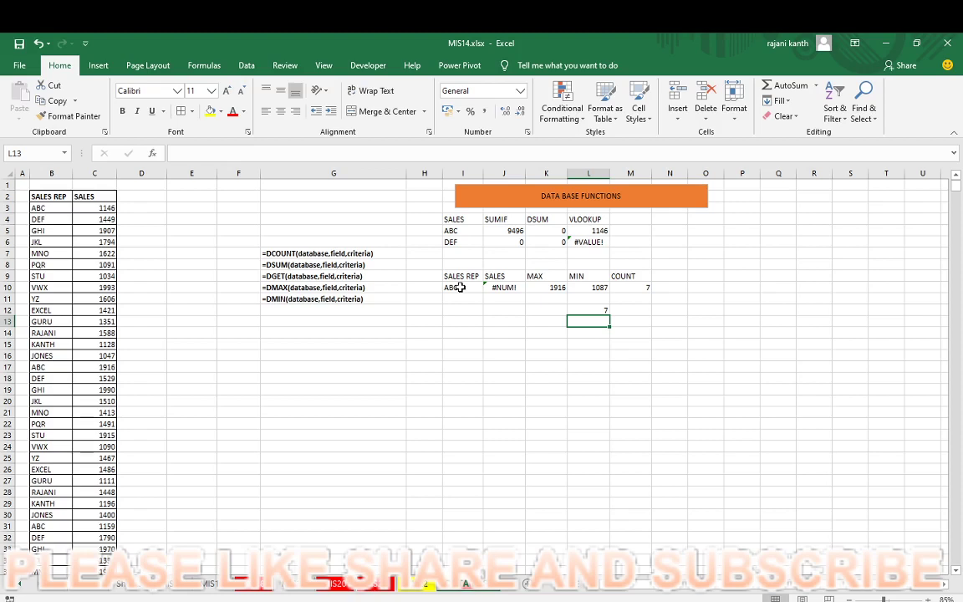
Enter =DGET($B$2:$C$100,2,I9:I10) in G16, which returns #NUM!
left_click(399, 357)
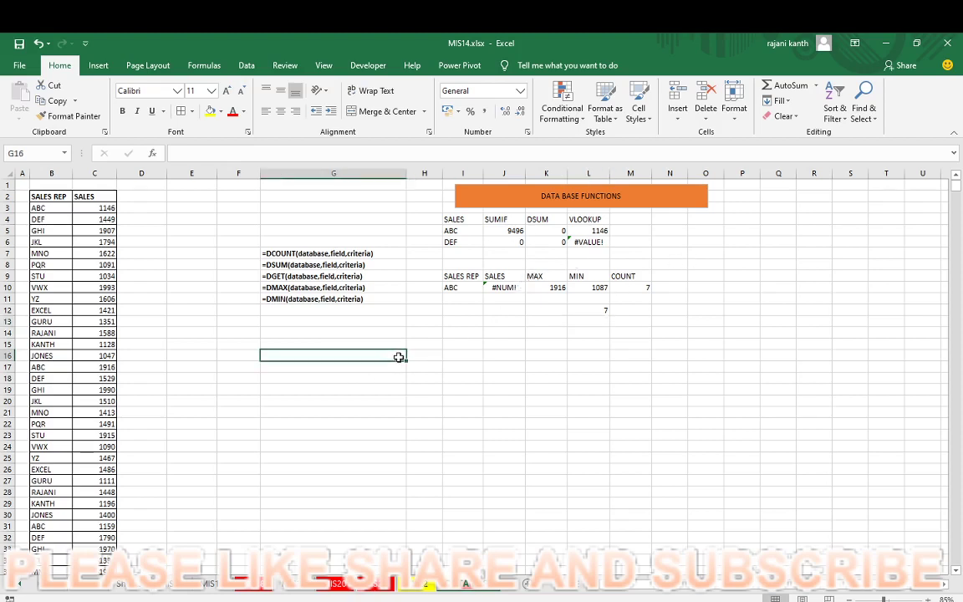
type("=DGET")
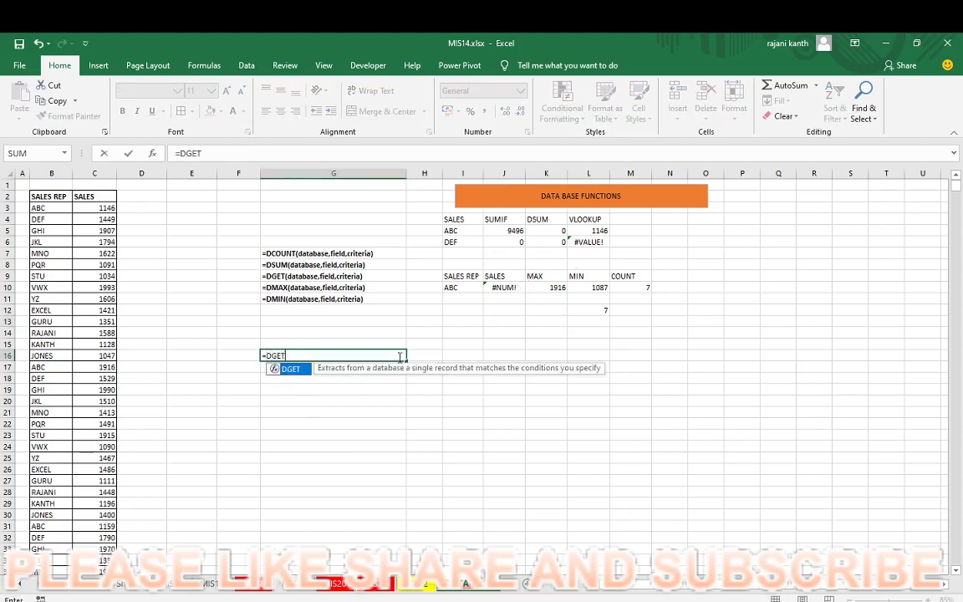
type("(")
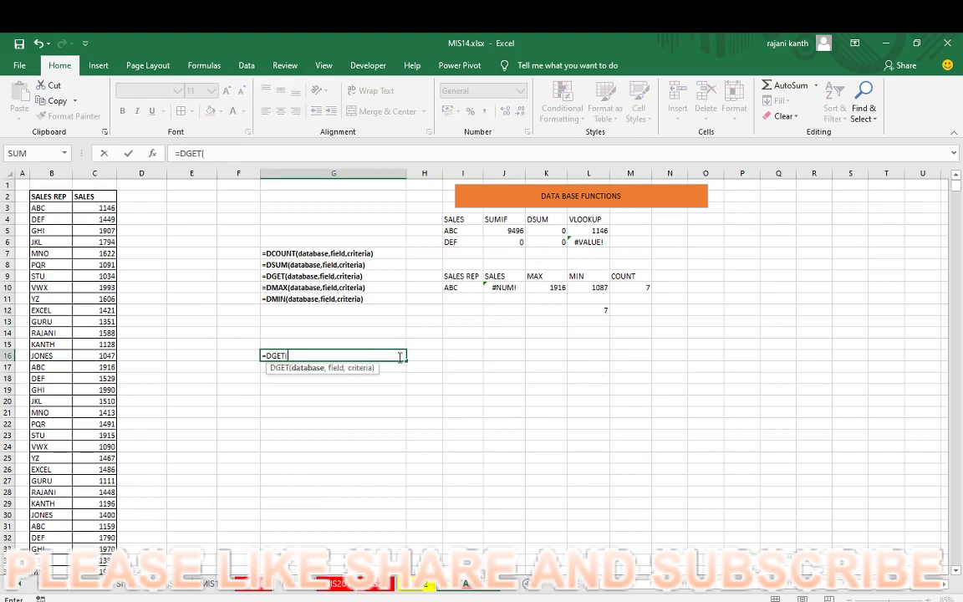
key("Left")
key("Left")
key("Left")
key("Left")
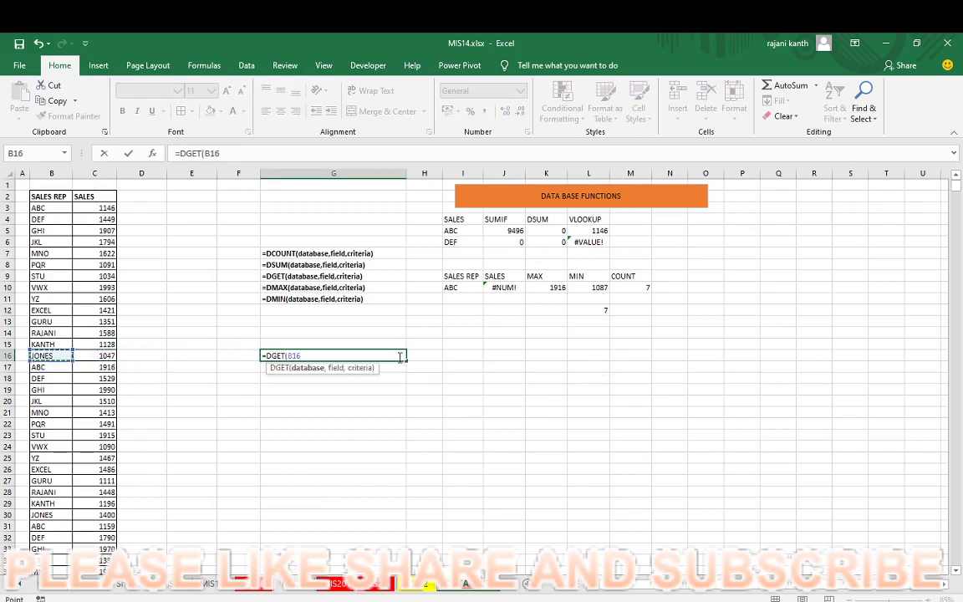
key("ctrl+Up")
key("shift+Right")
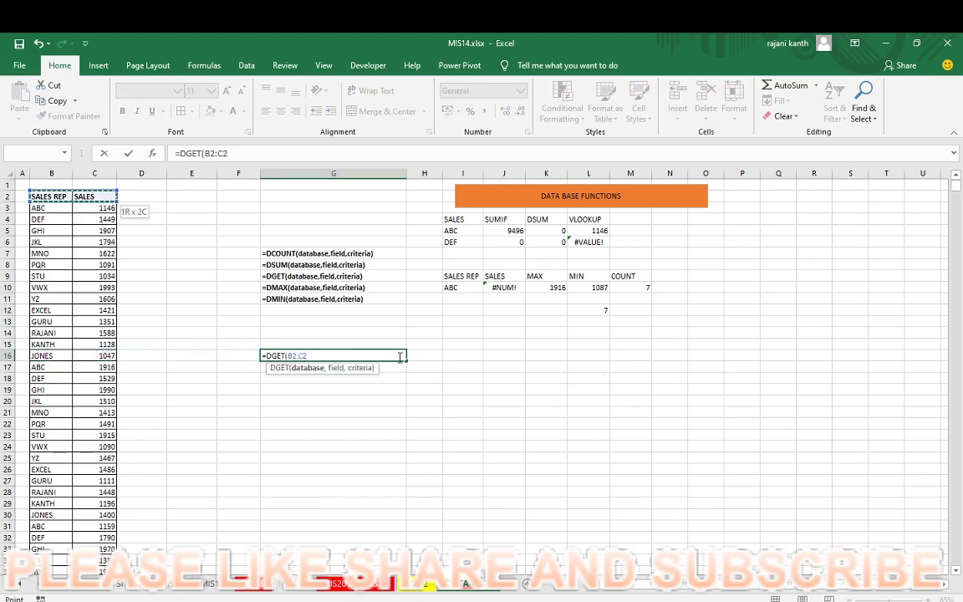
key("ctrl+shift+Down")
key("F4")
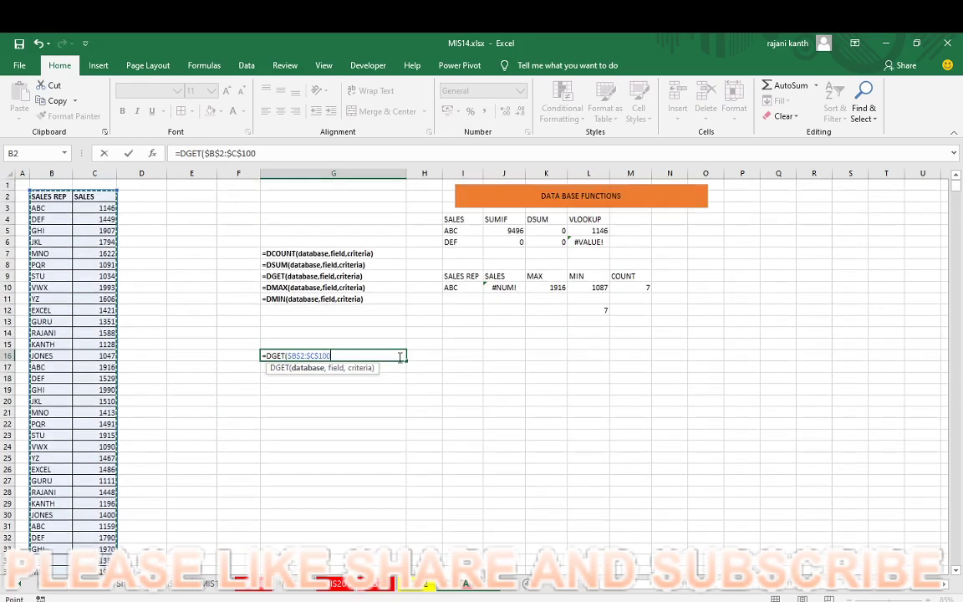
type(",")
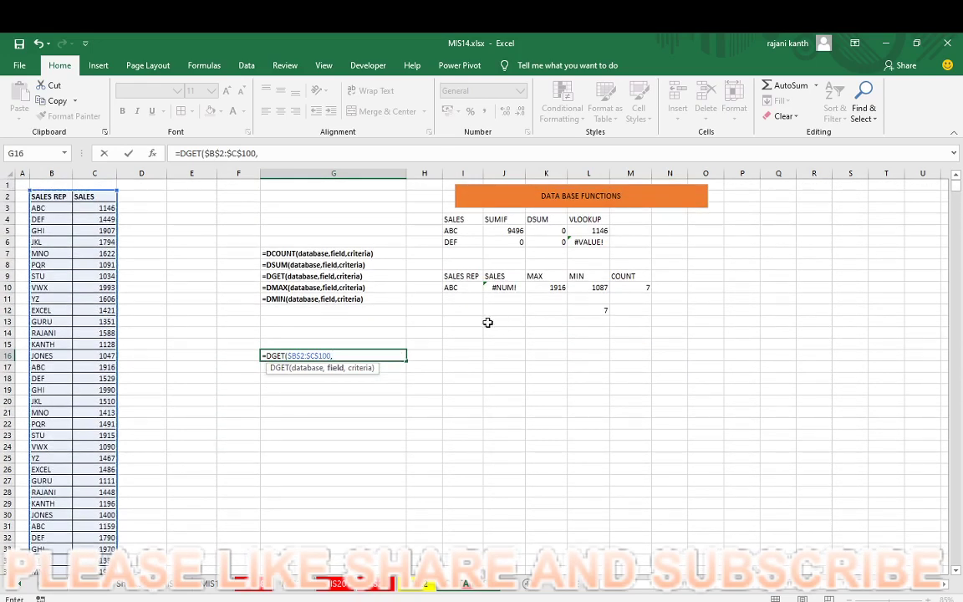
type("2")
type(",")
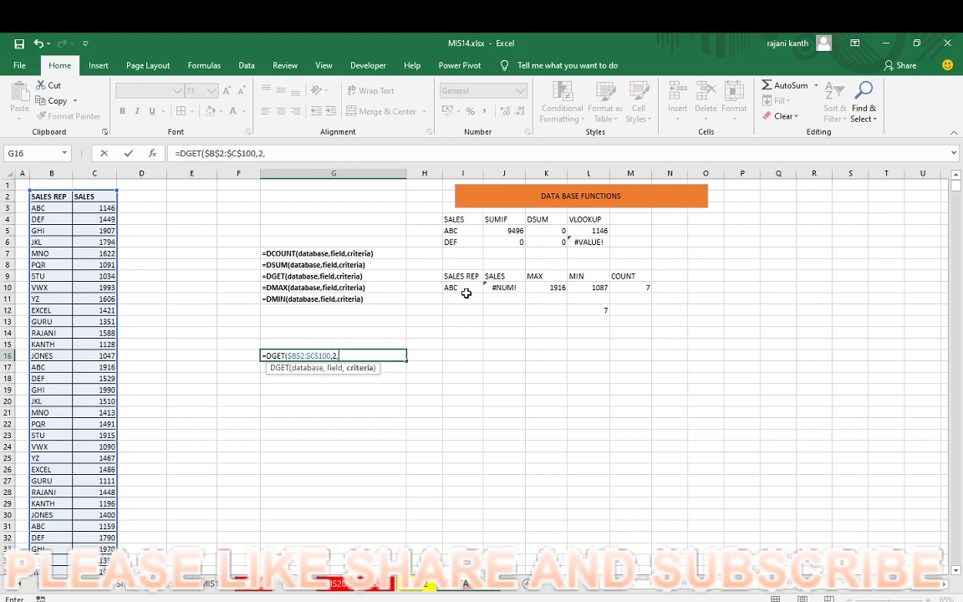
left_click_drag(459, 276, 465, 283)
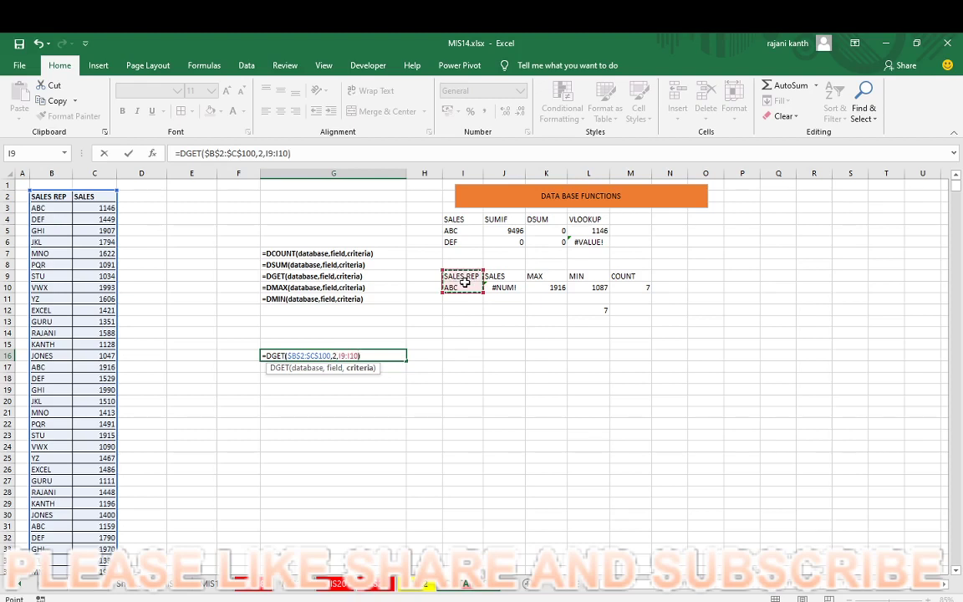
type(")")
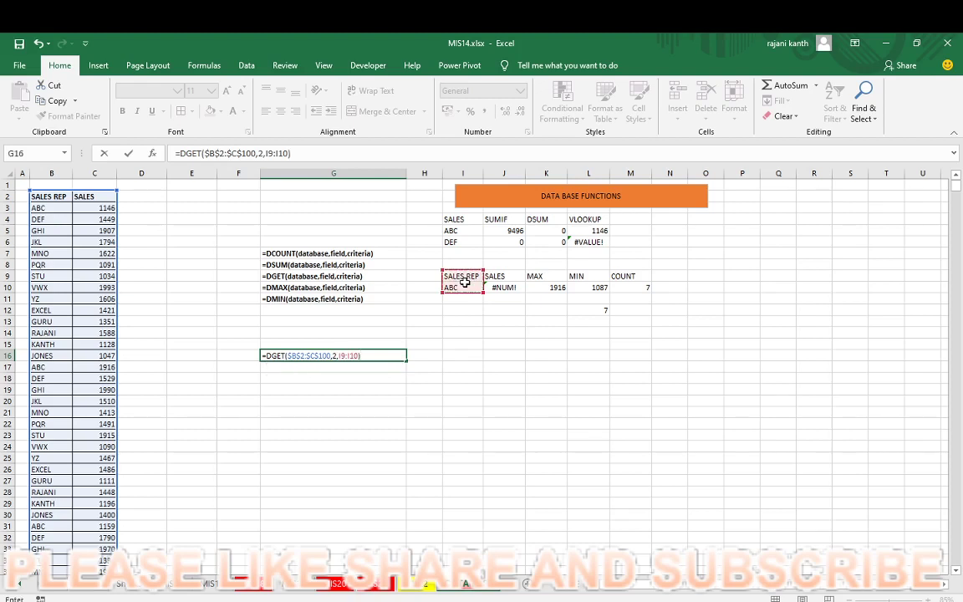
key("Return")
key("Up")
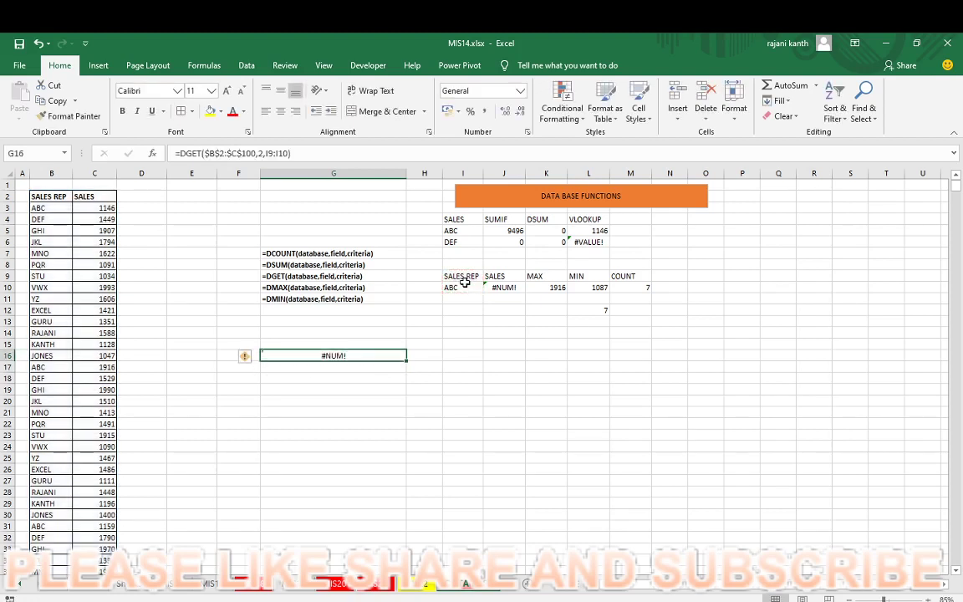
Label G15 as SALES above the DGET result, leaving G16 unchanged
key("Up")
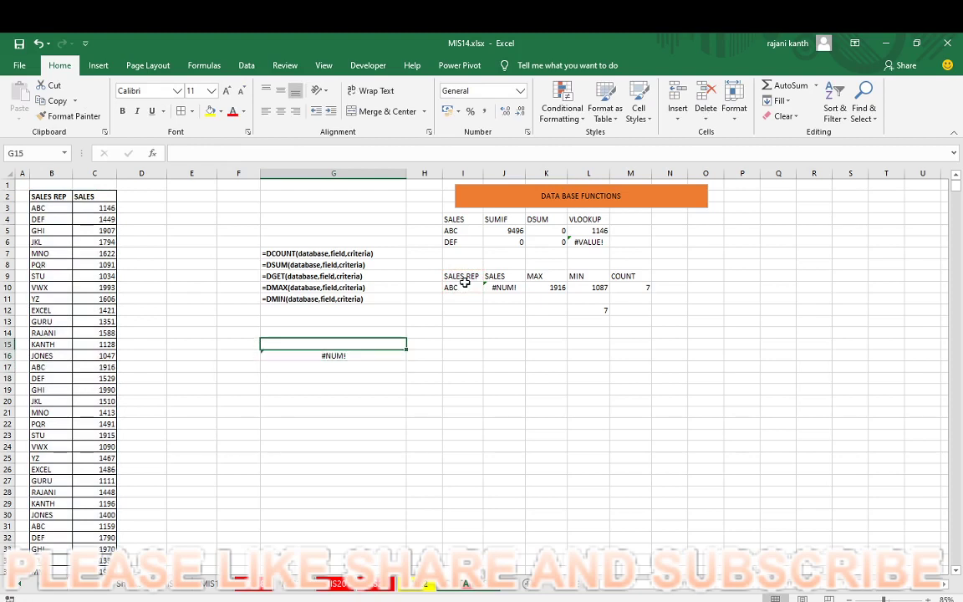
type("D")
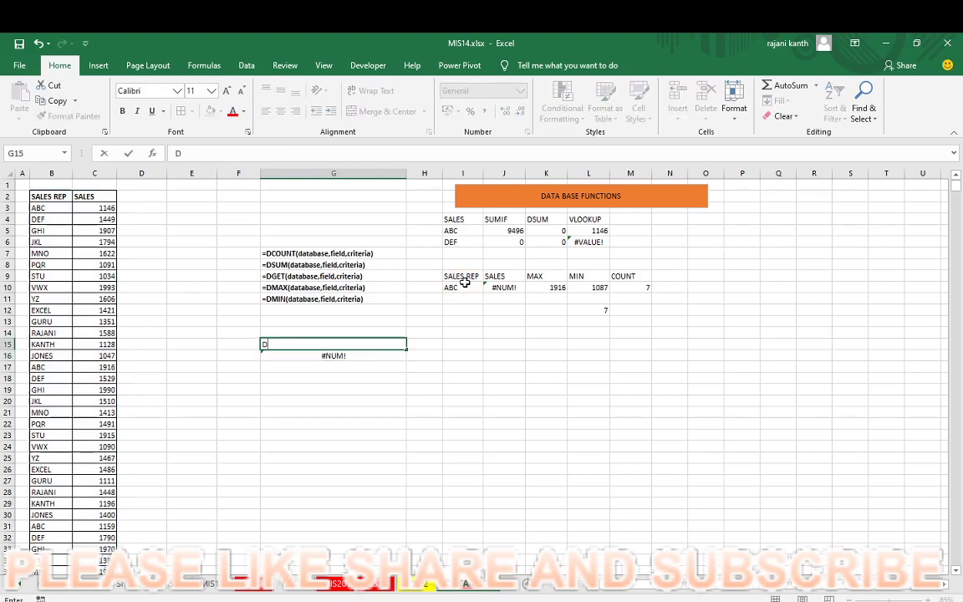
key("BackSpace")
type("SALES")
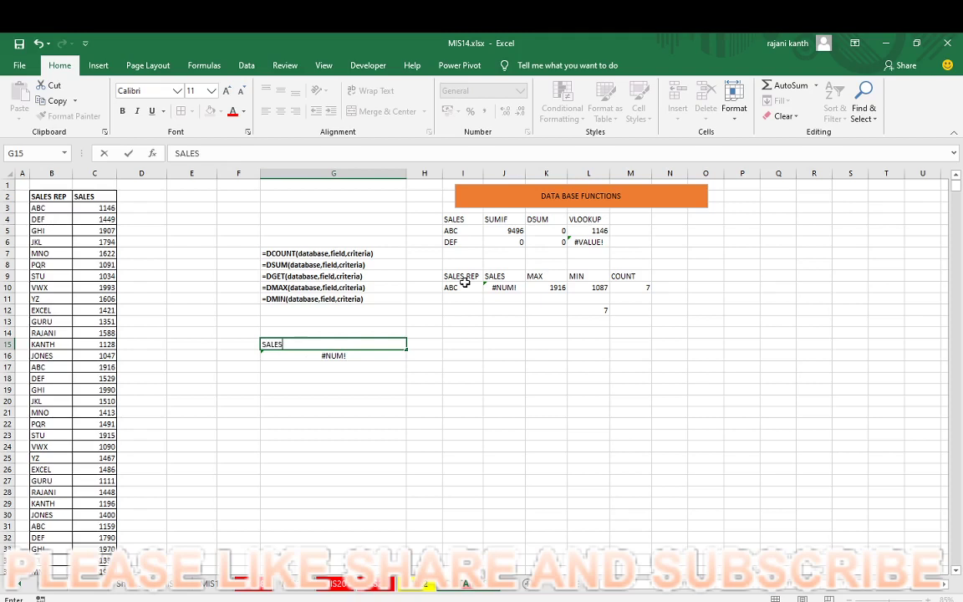
key("Return")
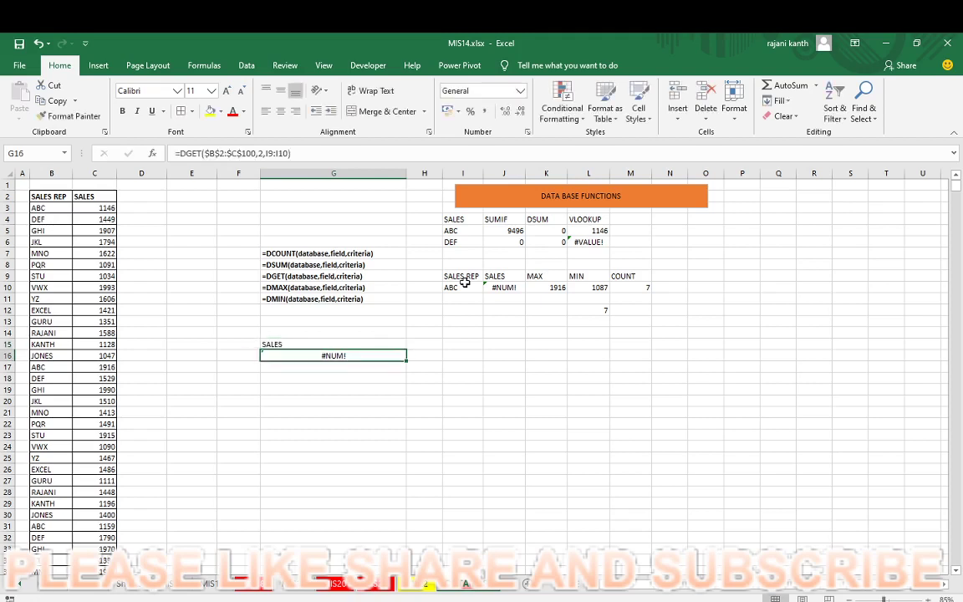
type("=")
key("Escape")
left_click(528, 342)
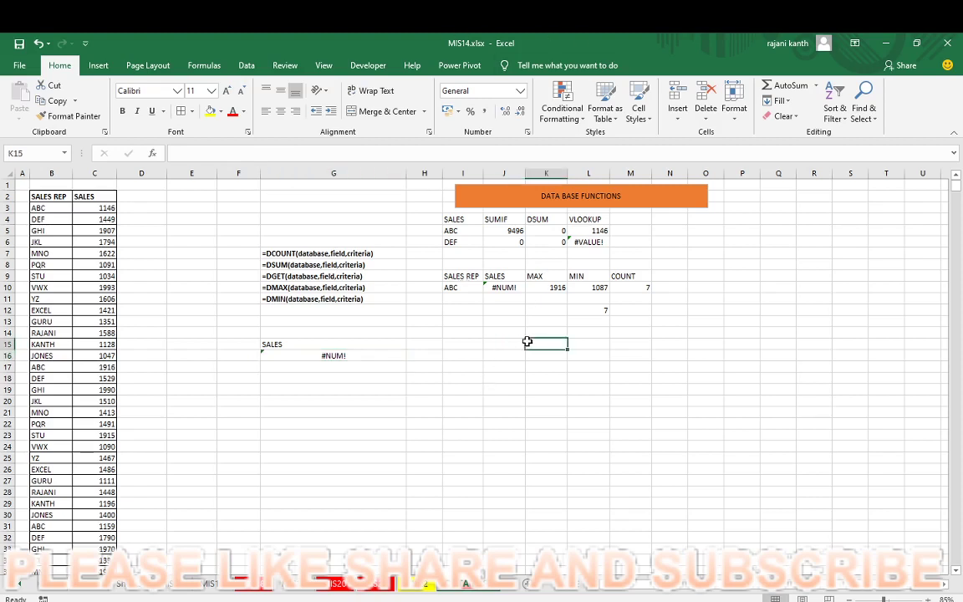
Enter ABC in K15 and the headers SALES REP and SALES in K14:L14
type("ABC")
key("Return")
key("Up")
key("Up")
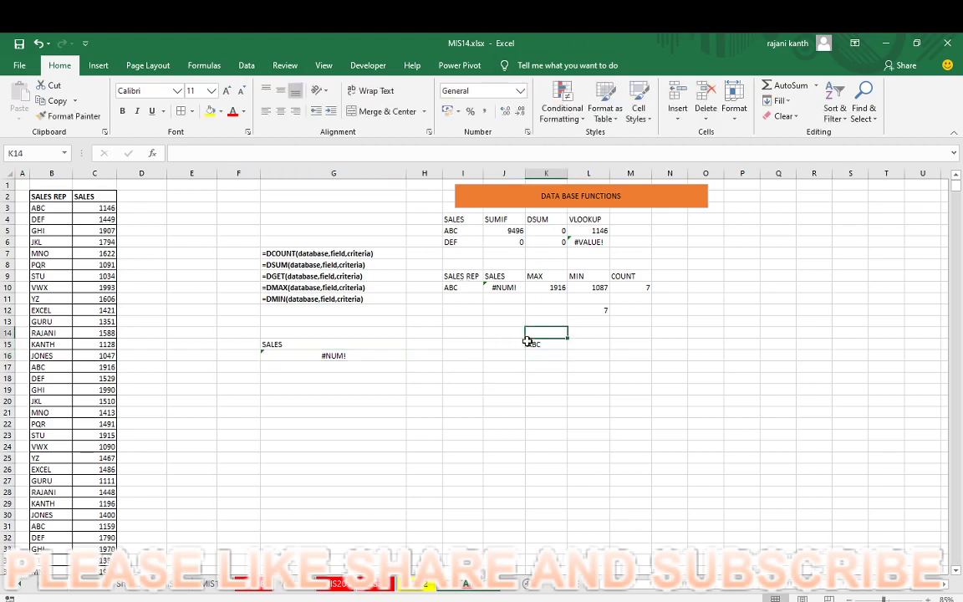
type("SALES")
type("REPP")
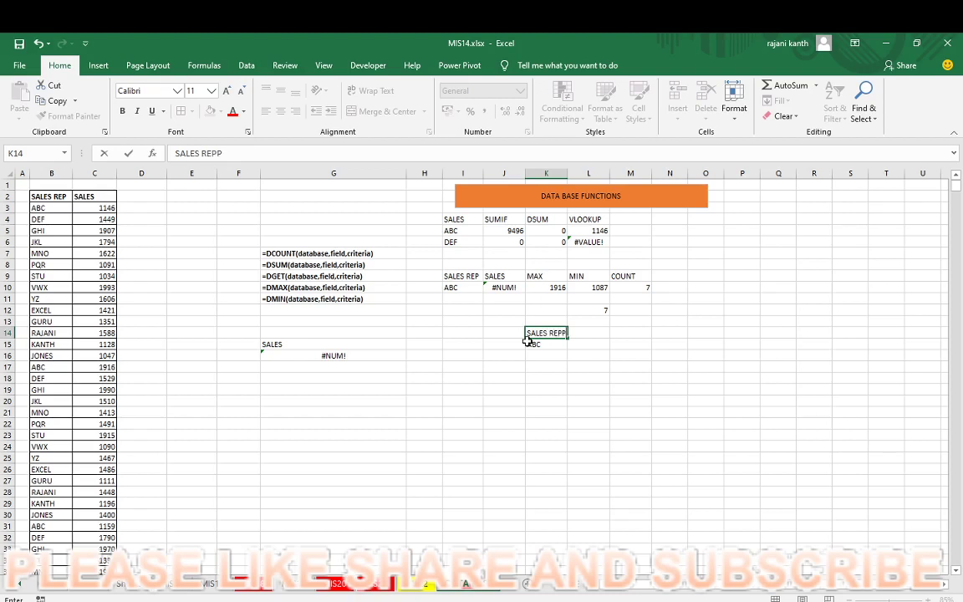
key("Tab")
type("=")
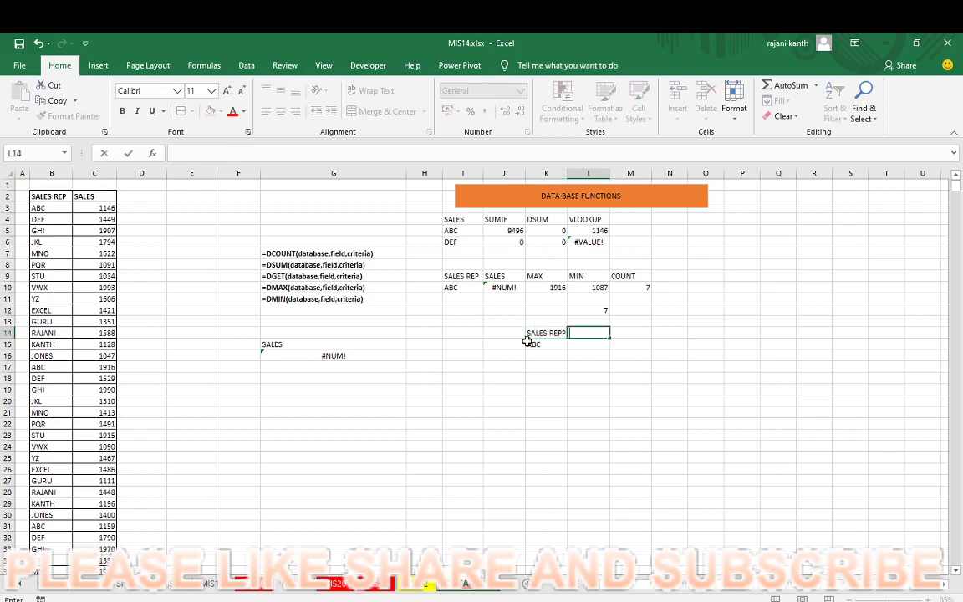
key("Escape")
key("Left")
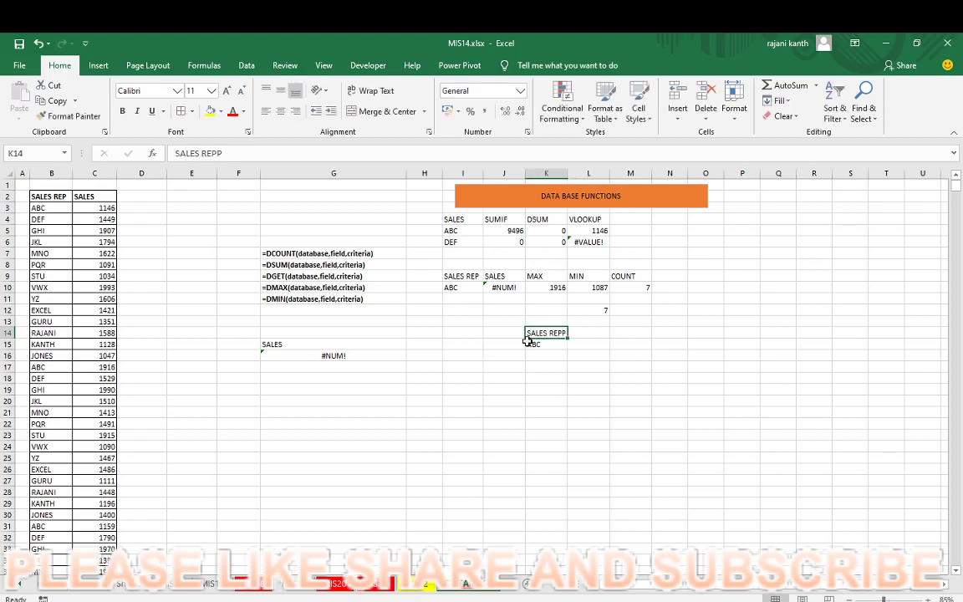
key("F2")
key("BackSpace")
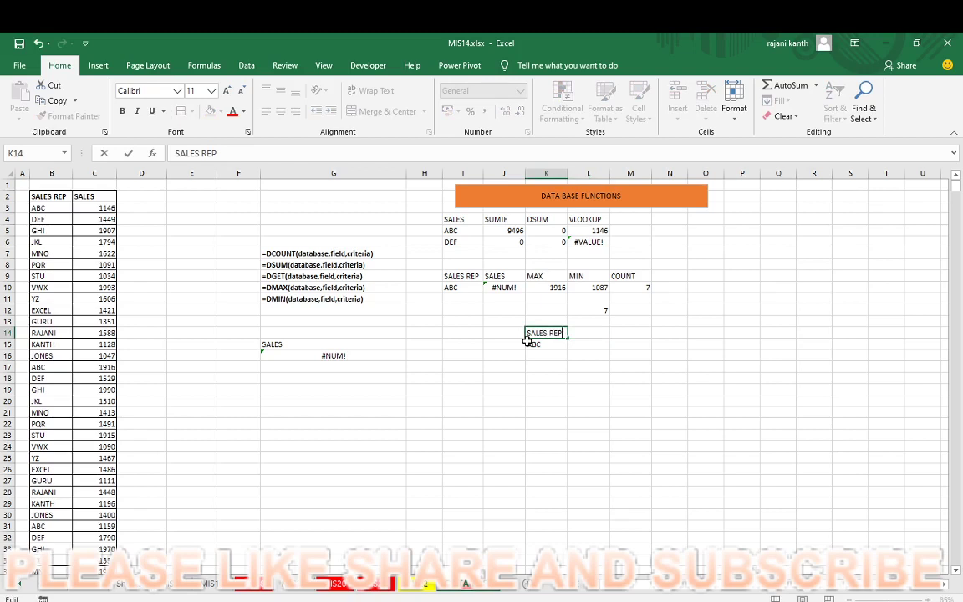
key("Tab")
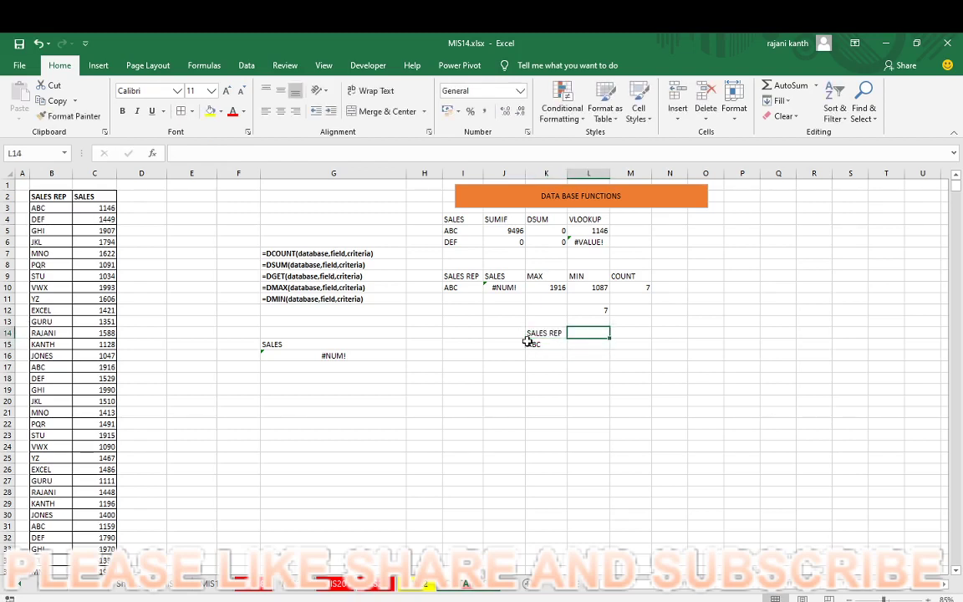
type("ABC")
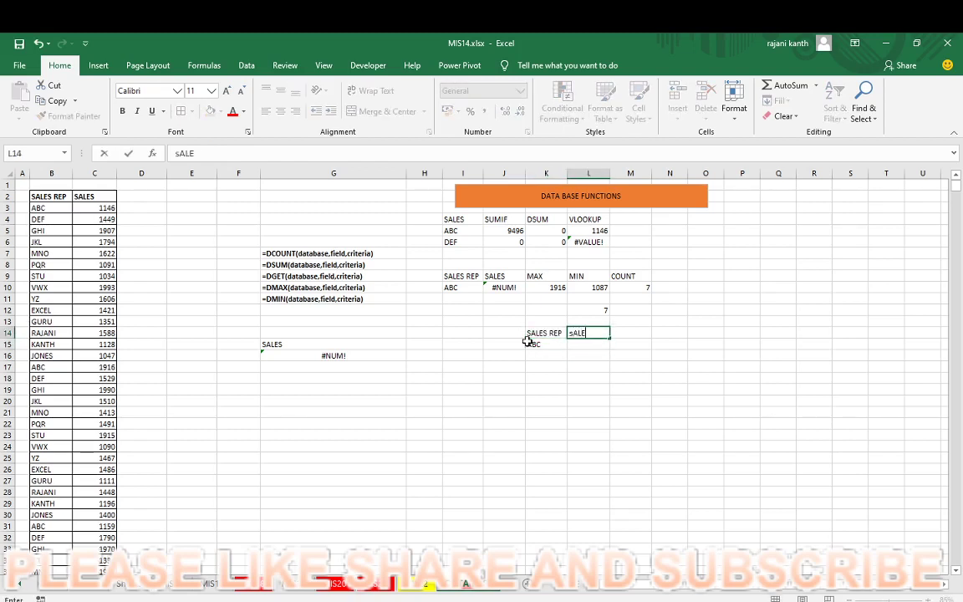
key("BackSpace")
key("BackSpace")
key("BackSpace")
type("SA")
type("LES")
key("Return")
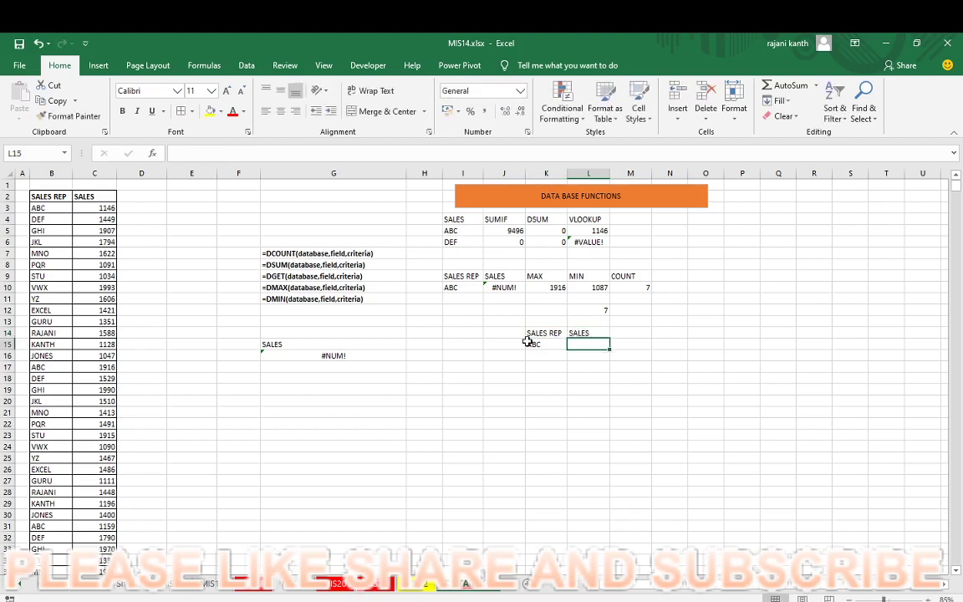
Put =RANDBETWEEN(100,200) in L15, then fill the reps and sales down to row 23
type("=RAN")
key("Down")
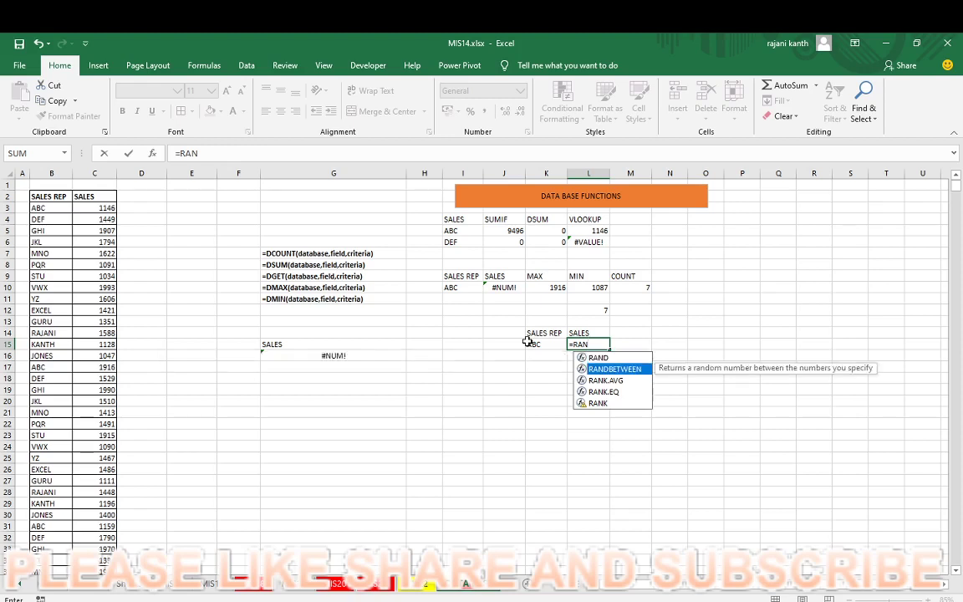
key("Tab")
type("100")
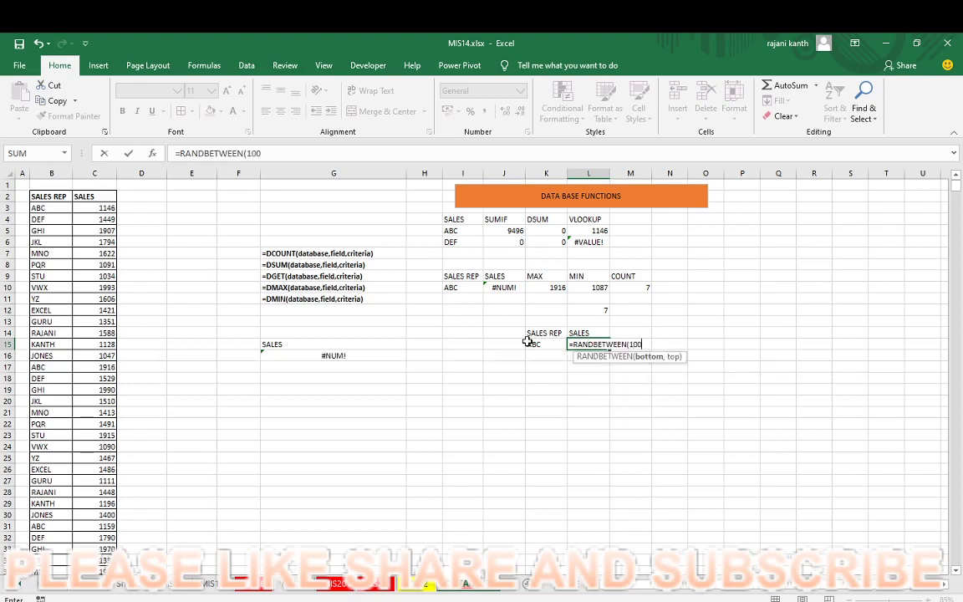
type(",200")
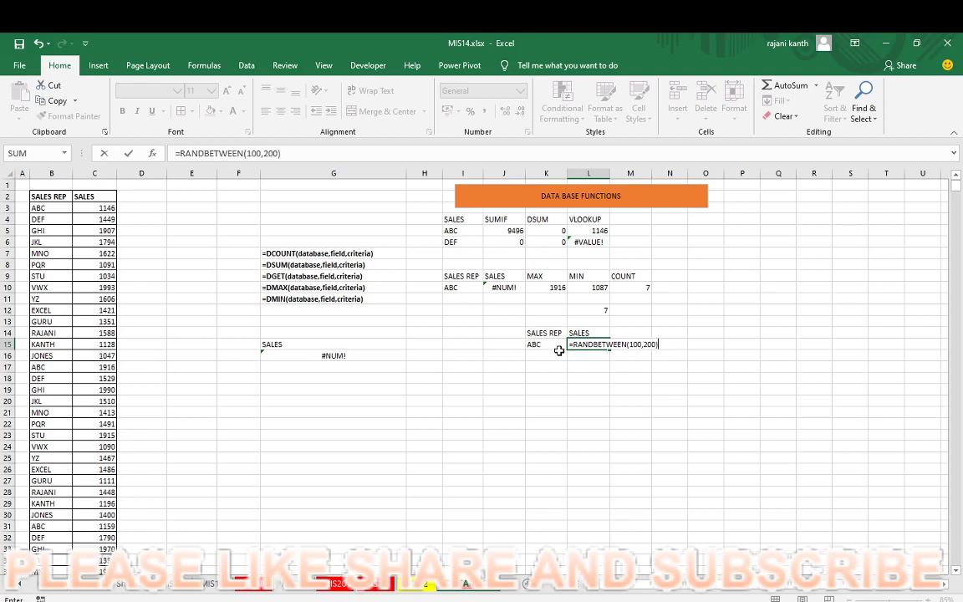
key("ctrl+Return")
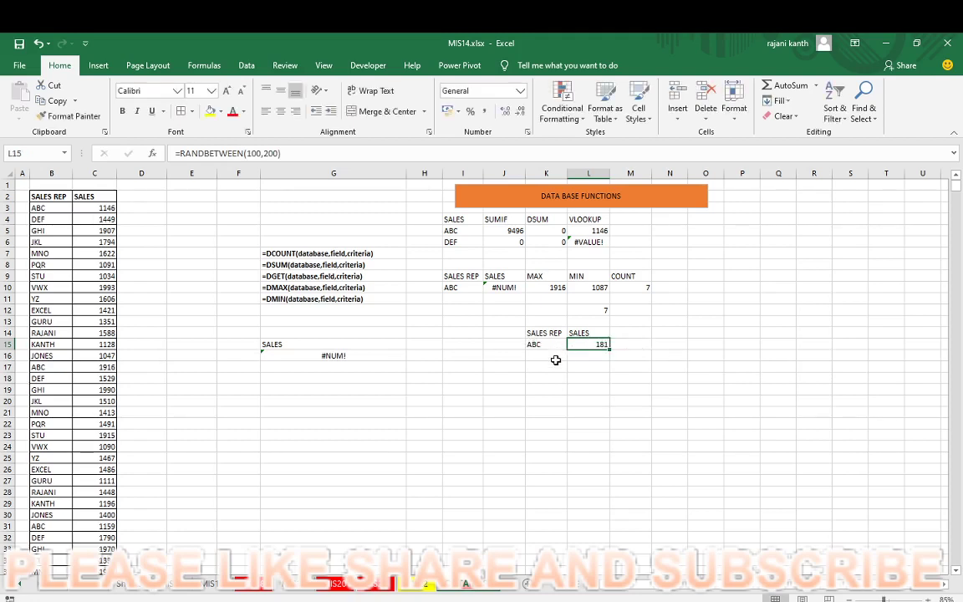
left_click(548, 344)
left_click_drag(569, 352, 562, 435)
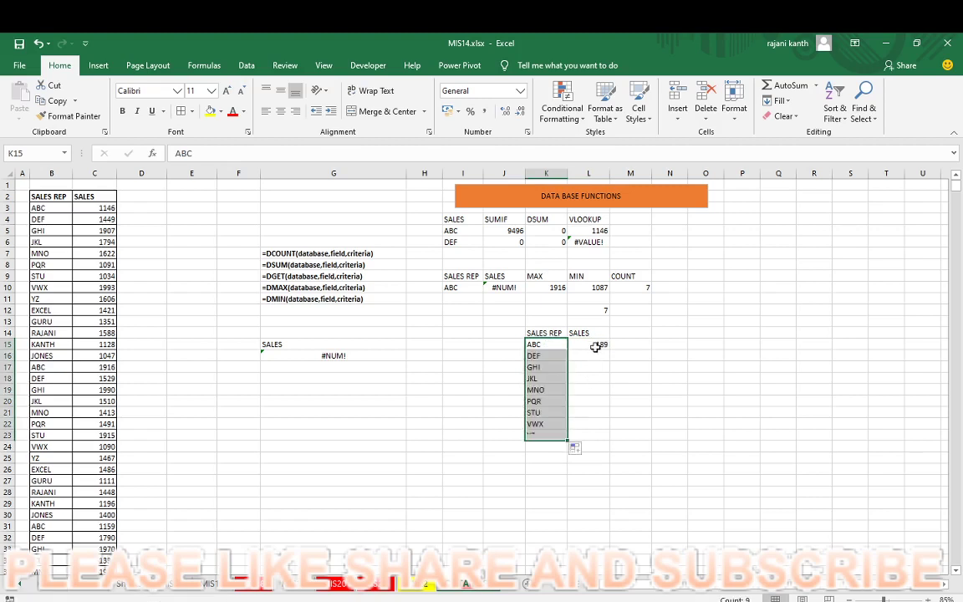
left_click(596, 344)
left_click_drag(608, 351, 608, 440)
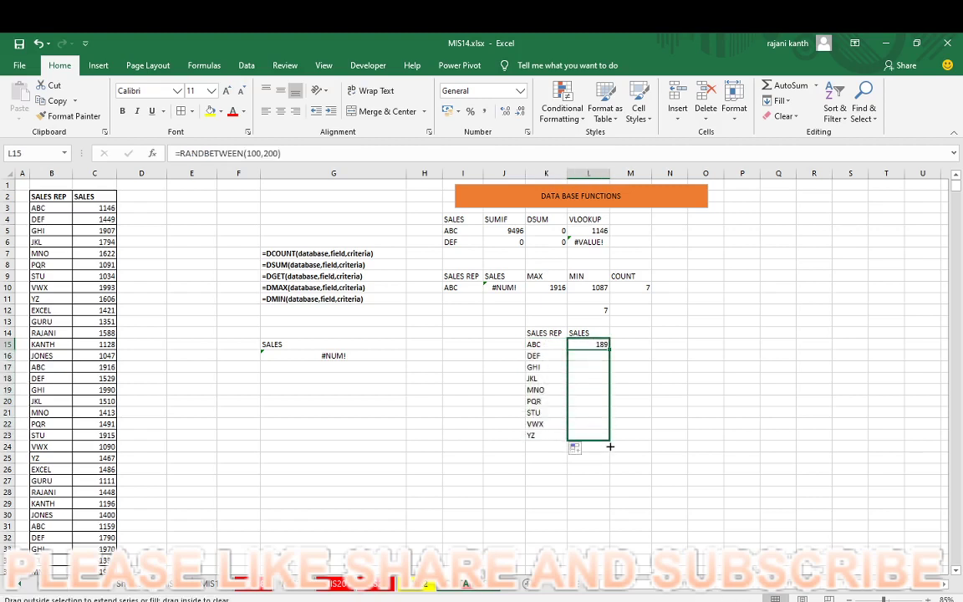
left_click(322, 356)
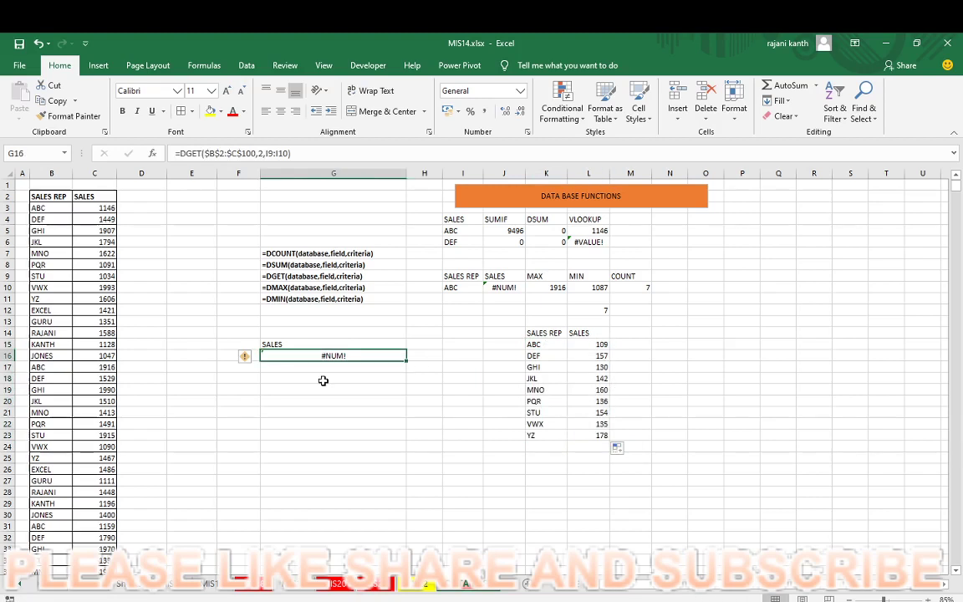
key("F2")
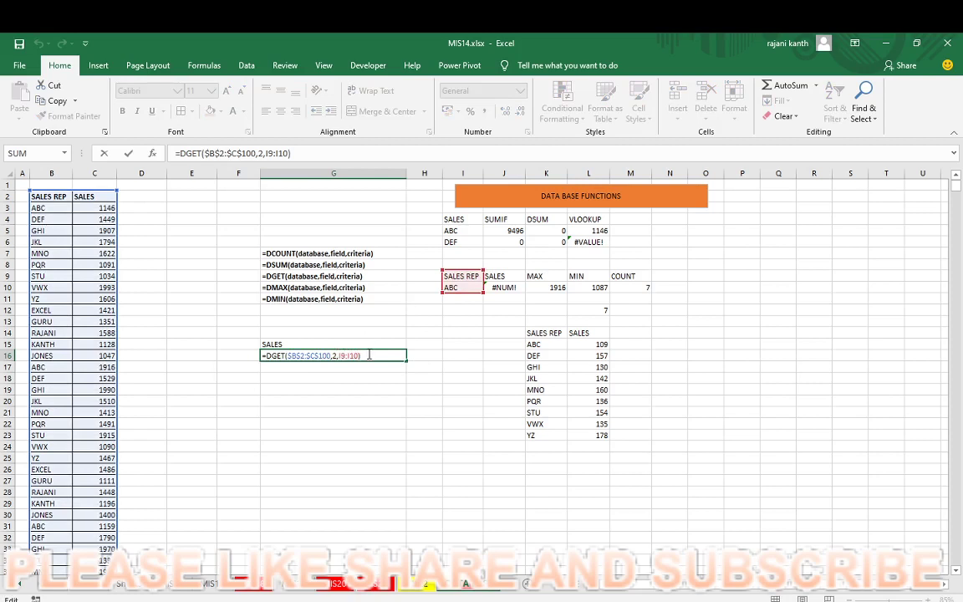
Rewrite G16 as =DGET(K14:L23,2,I9:I10), returning ABC's random sale of 186
left_click_drag(352, 356, 340, 356)
left_click_drag(340, 356, 254, 351)
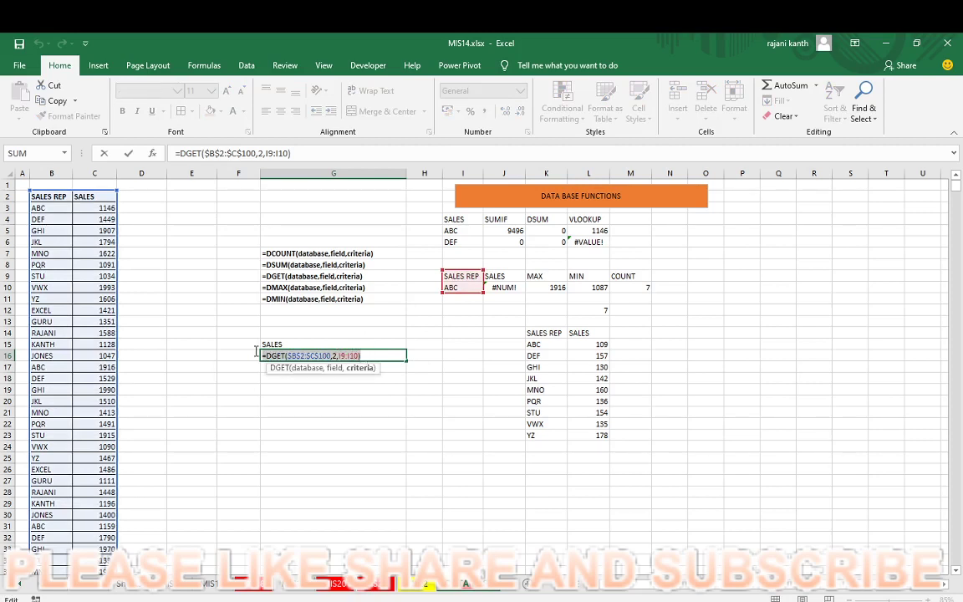
type("=DGET")
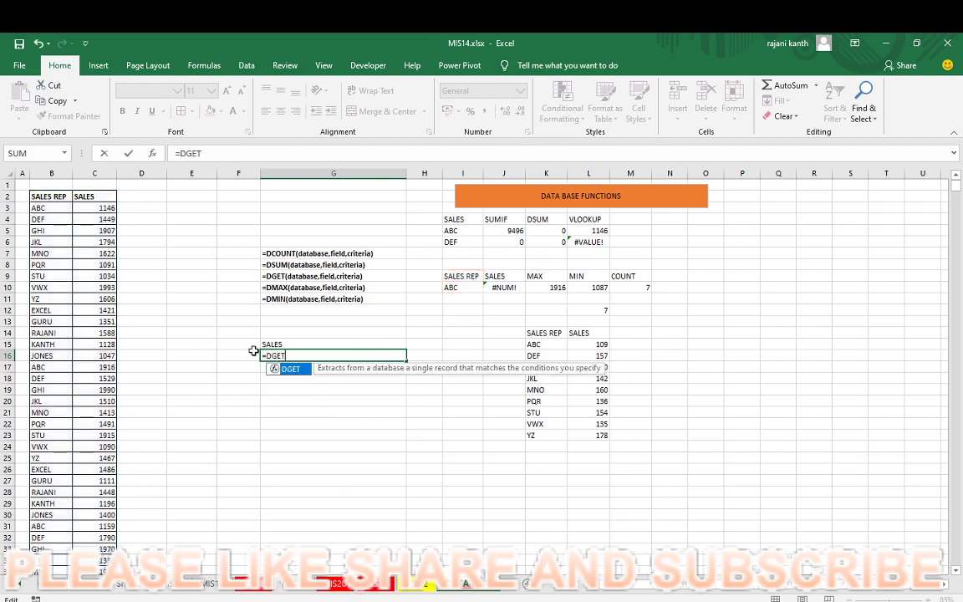
type("(")
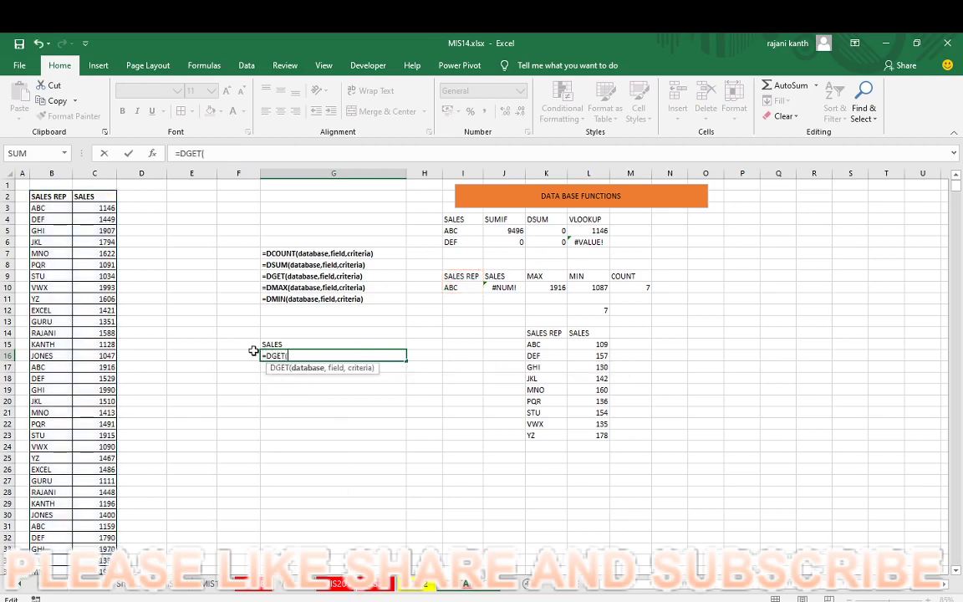
key("Right")
key("Right")
key("Right")
key("Right")
key("Up")
key("Up")
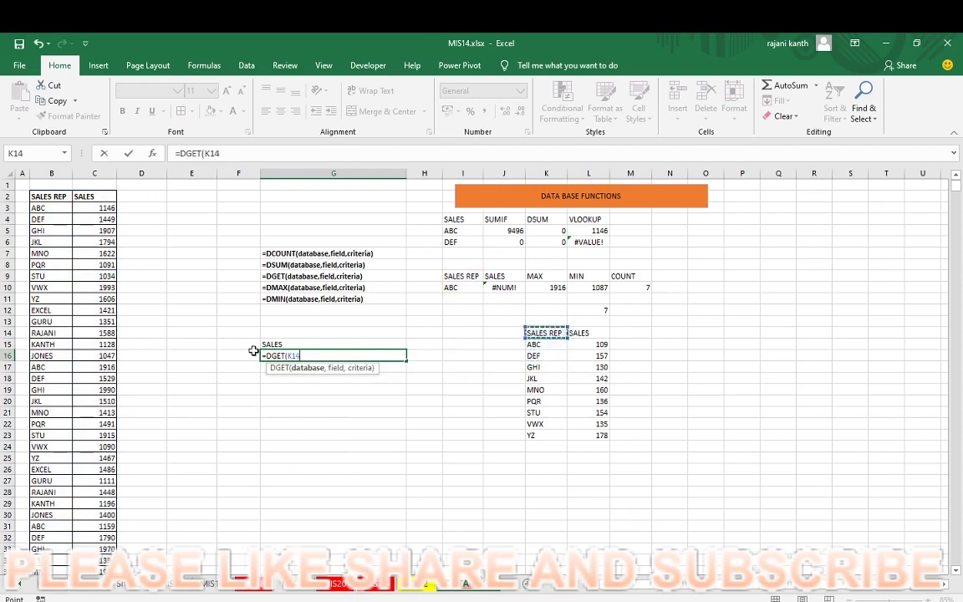
key("shift+Right")
key("ctrl+shift+Down")
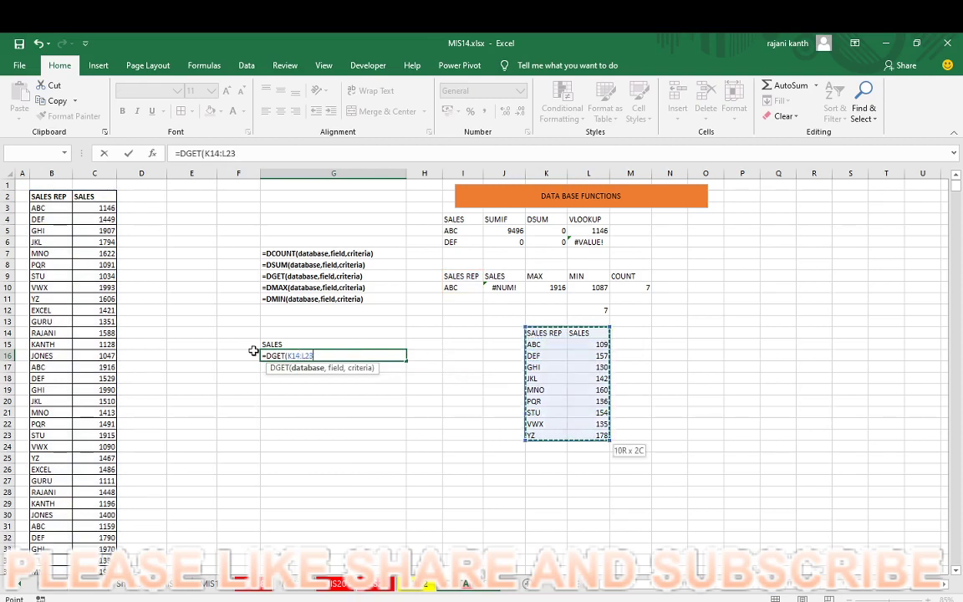
type(",")
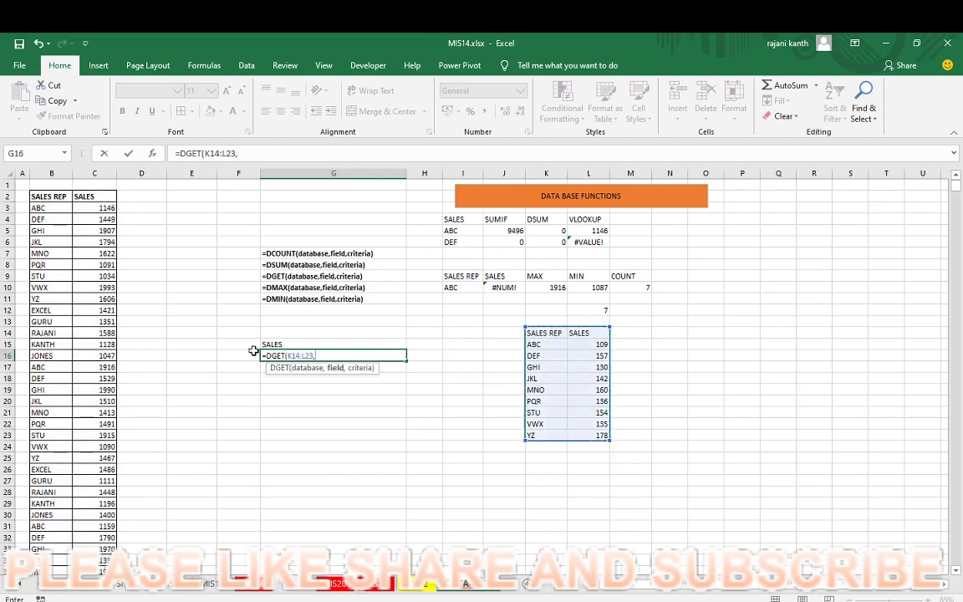
type("2,")
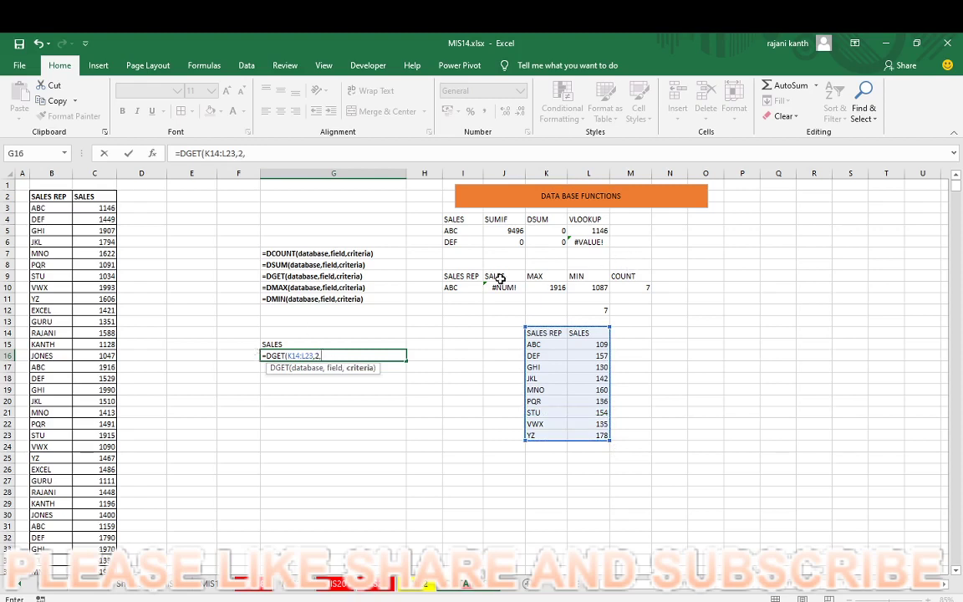
left_click_drag(459, 277, 463, 289)
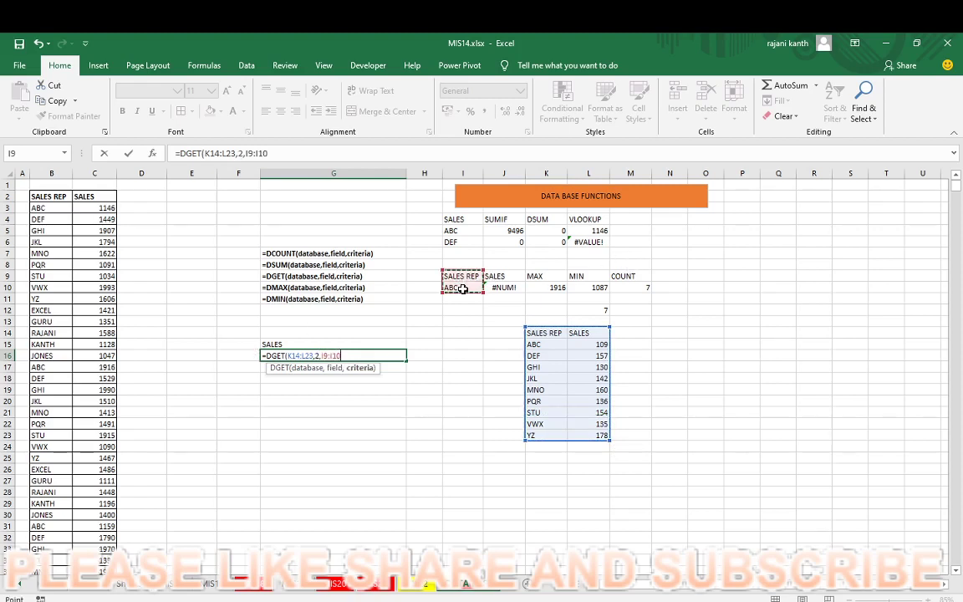
type(")")
key("ctrl+Return")
key("Return")
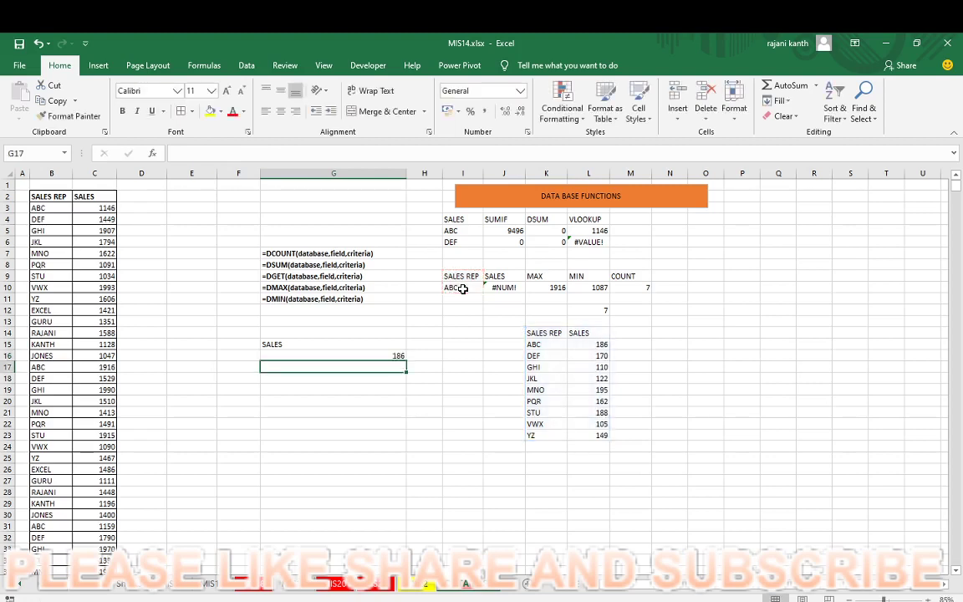